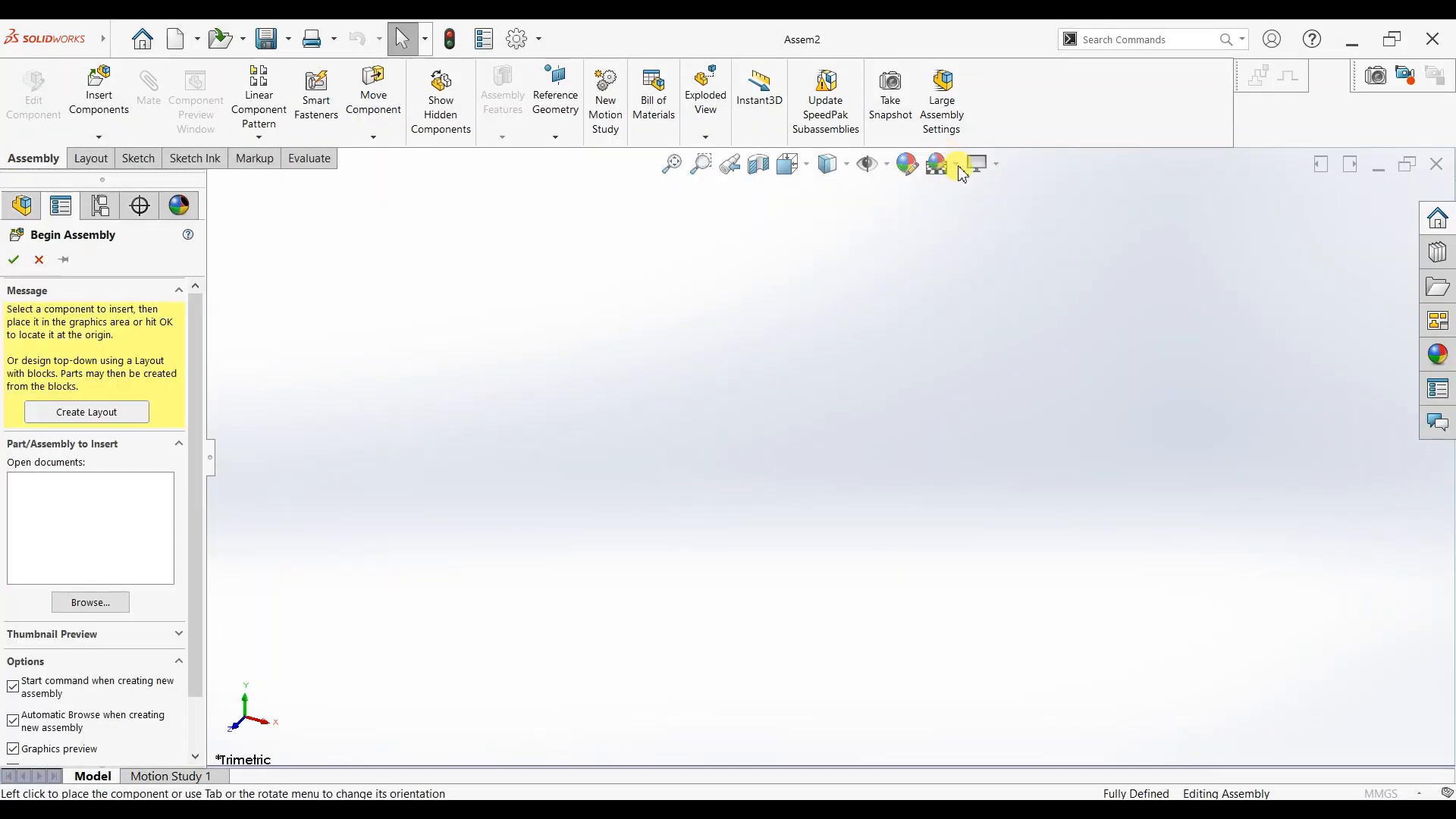
# Open the base, handle, knob, RH machine screw, slider and truss head screw part files for insertion into the assembly.
pyautogui.moveTo(422, 326); pyautogui.dragTo(203, 137)
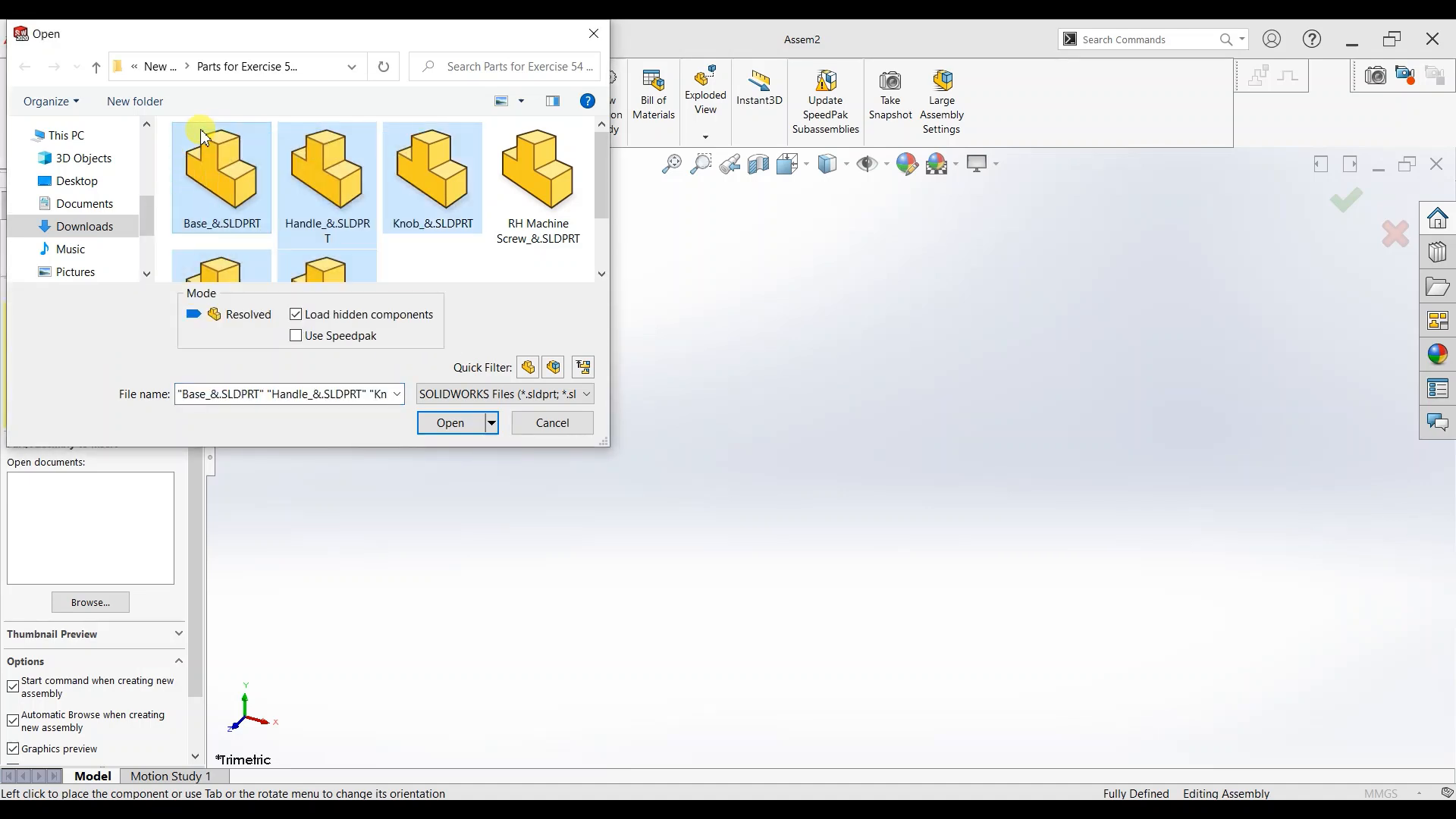
pyautogui.keyDown('ctrl'); pyautogui.click(497, 165); pyautogui.keyUp('ctrl')
pyautogui.click(451, 422)
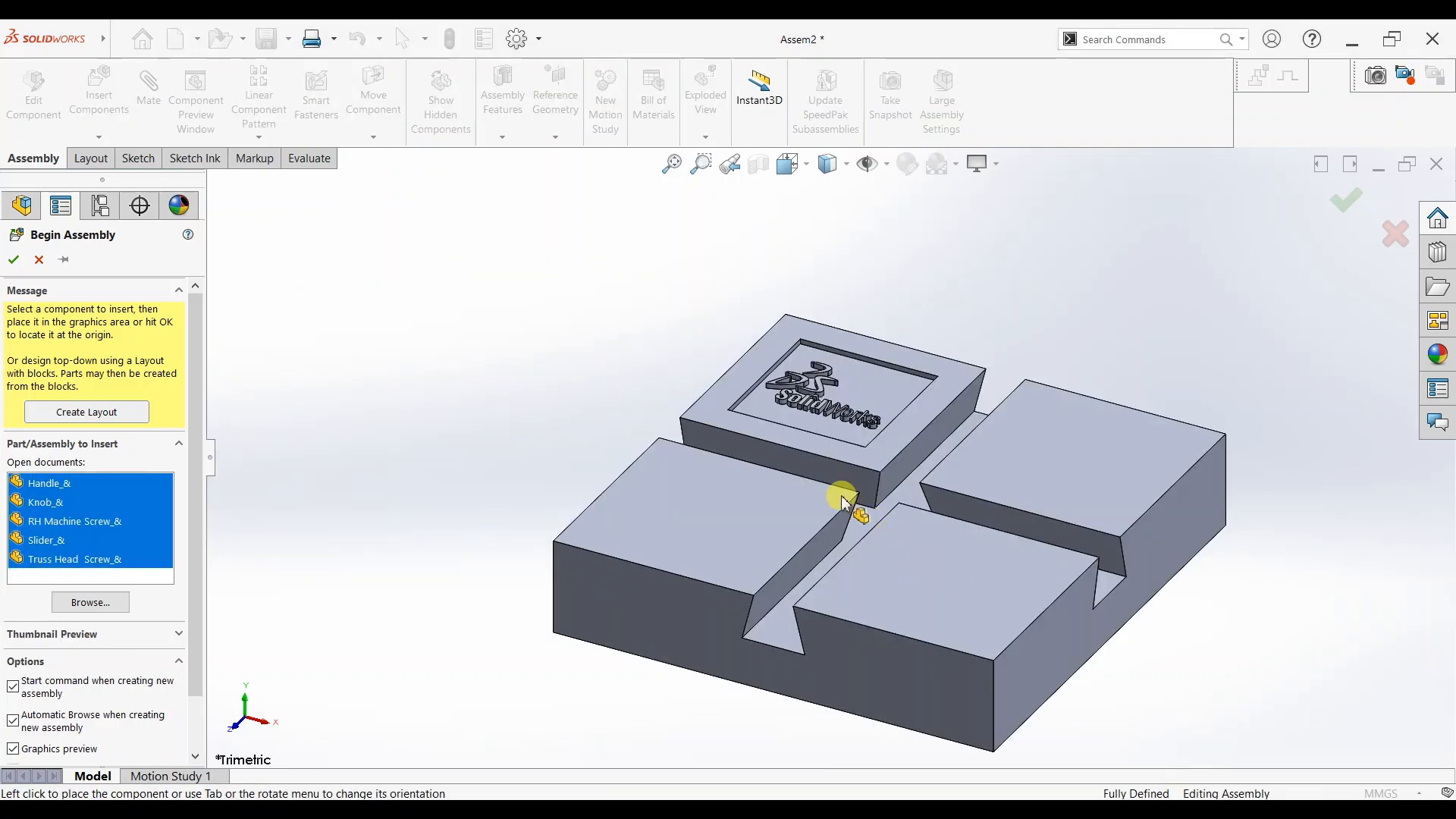
# Place all six parts apart from each other, using the Default slider configuration and #8-32 (.5" LONG) for the truss head screw.
pyautogui.click(471, 405)
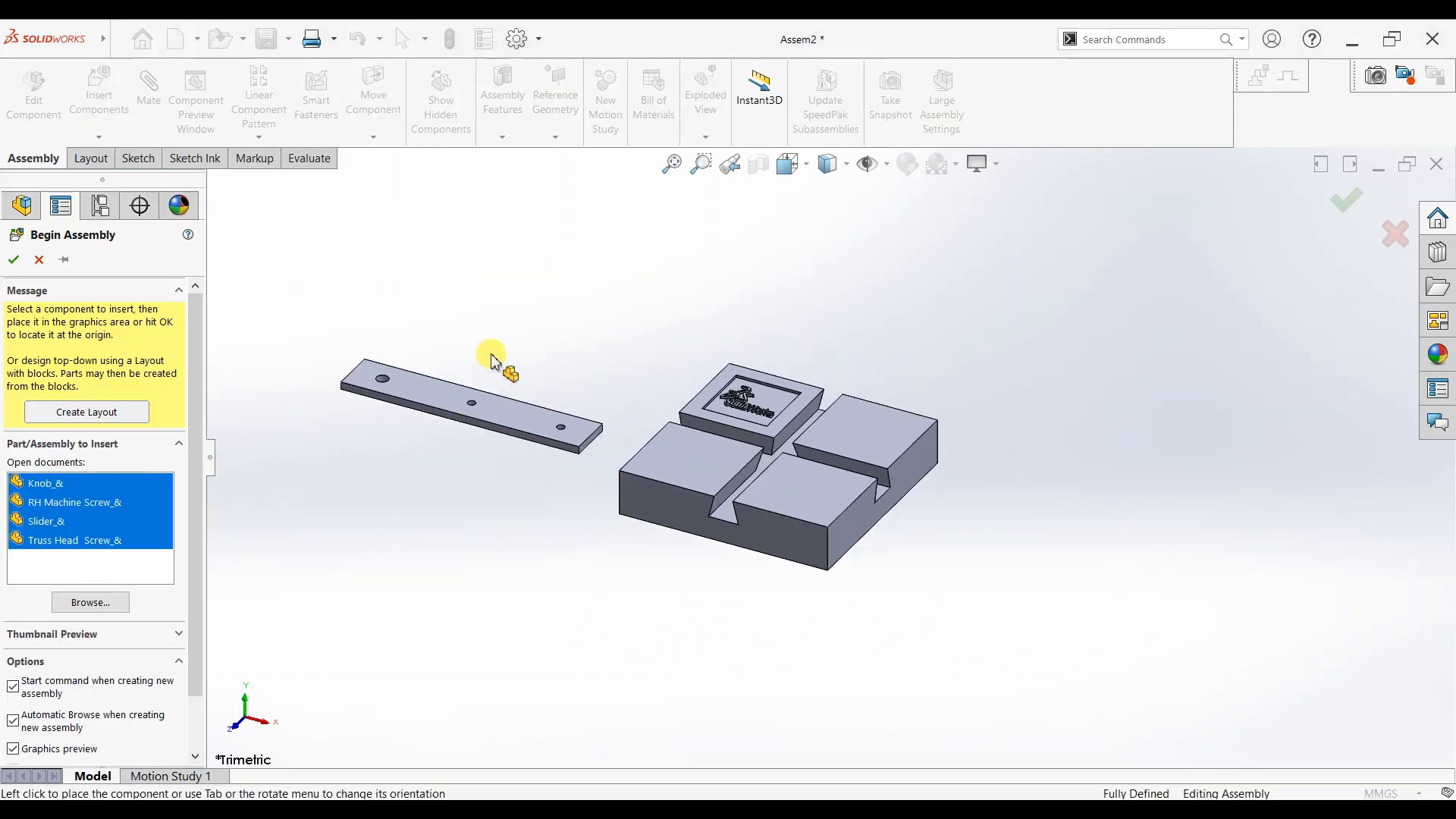
pyautogui.click(512, 327)
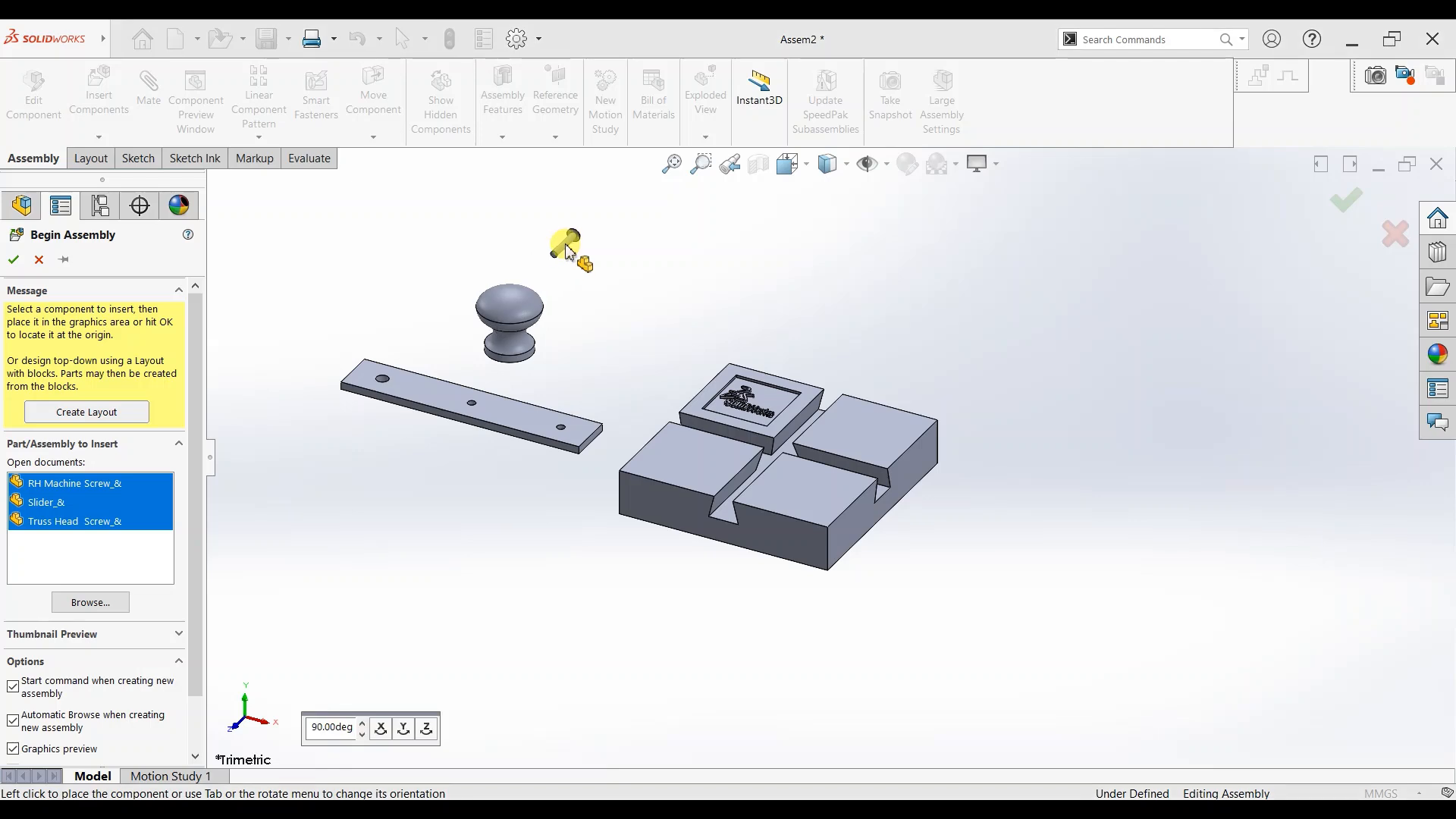
pyautogui.click(686, 491)
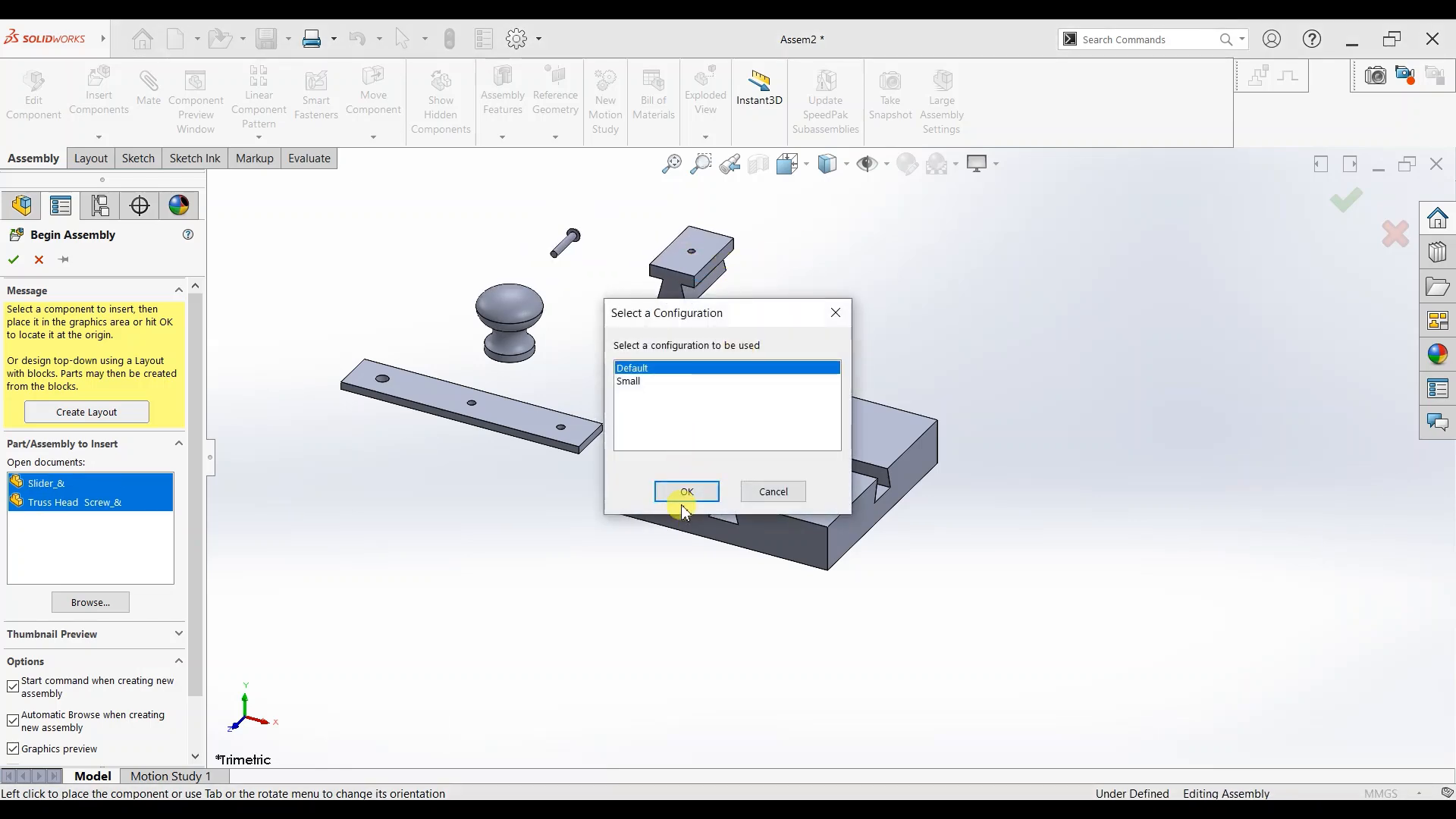
pyautogui.click(684, 498)
pyautogui.click(705, 447)
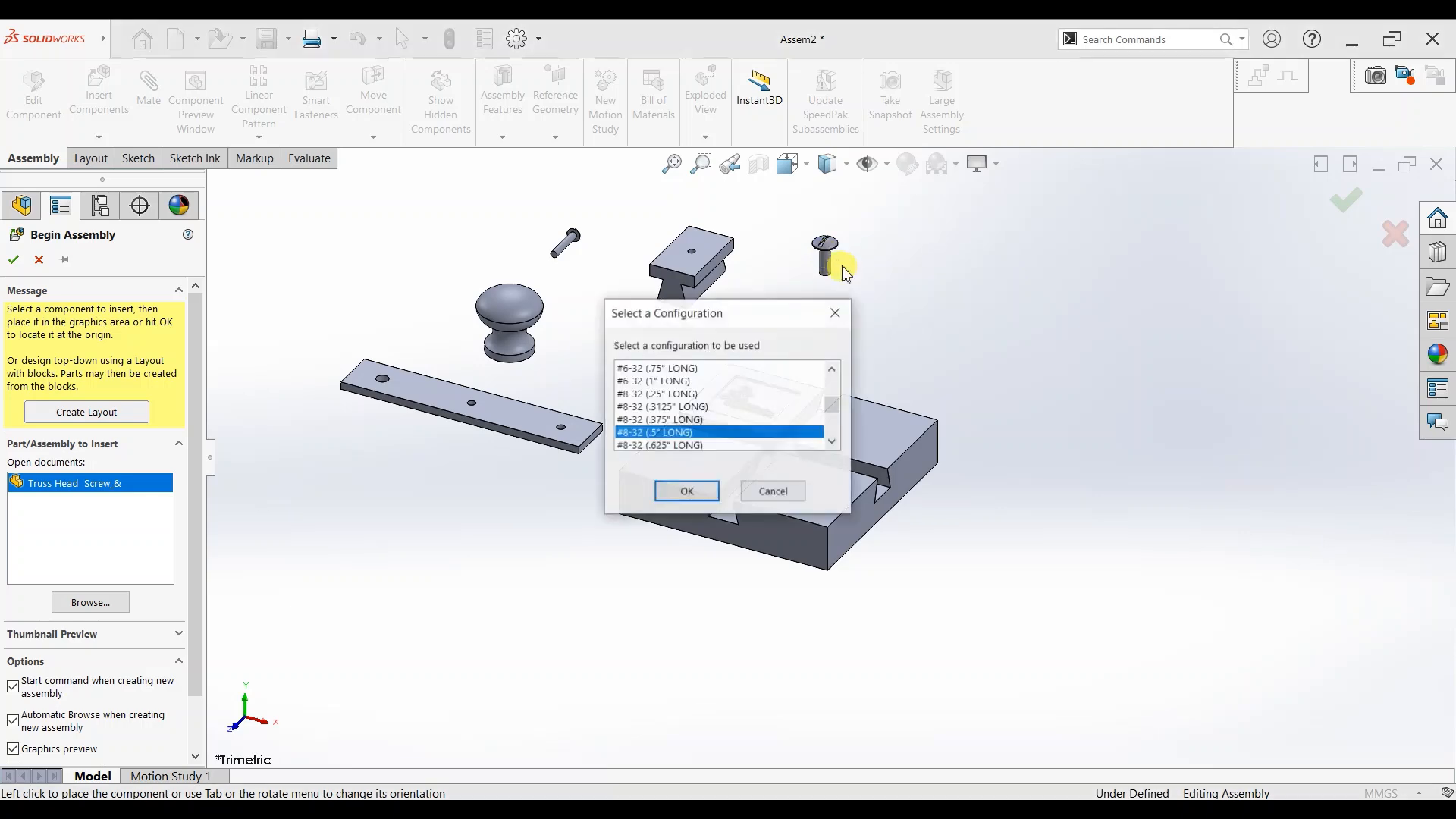
pyautogui.click(689, 493)
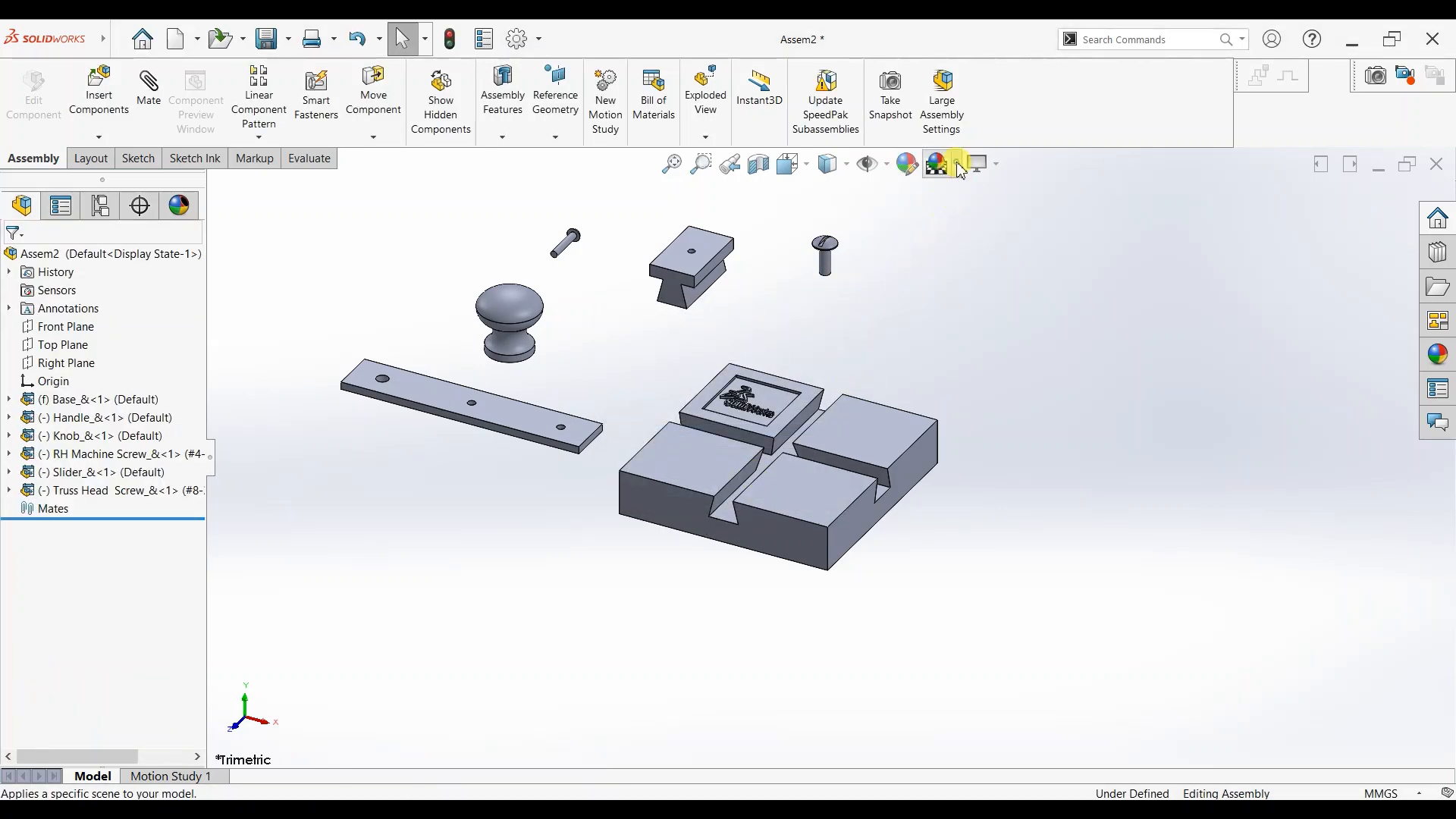
# Change the scene to a plain white background.
pyautogui.click(957, 164)
pyautogui.click(962, 210)
pyautogui.scroll(-2, 775, 282)
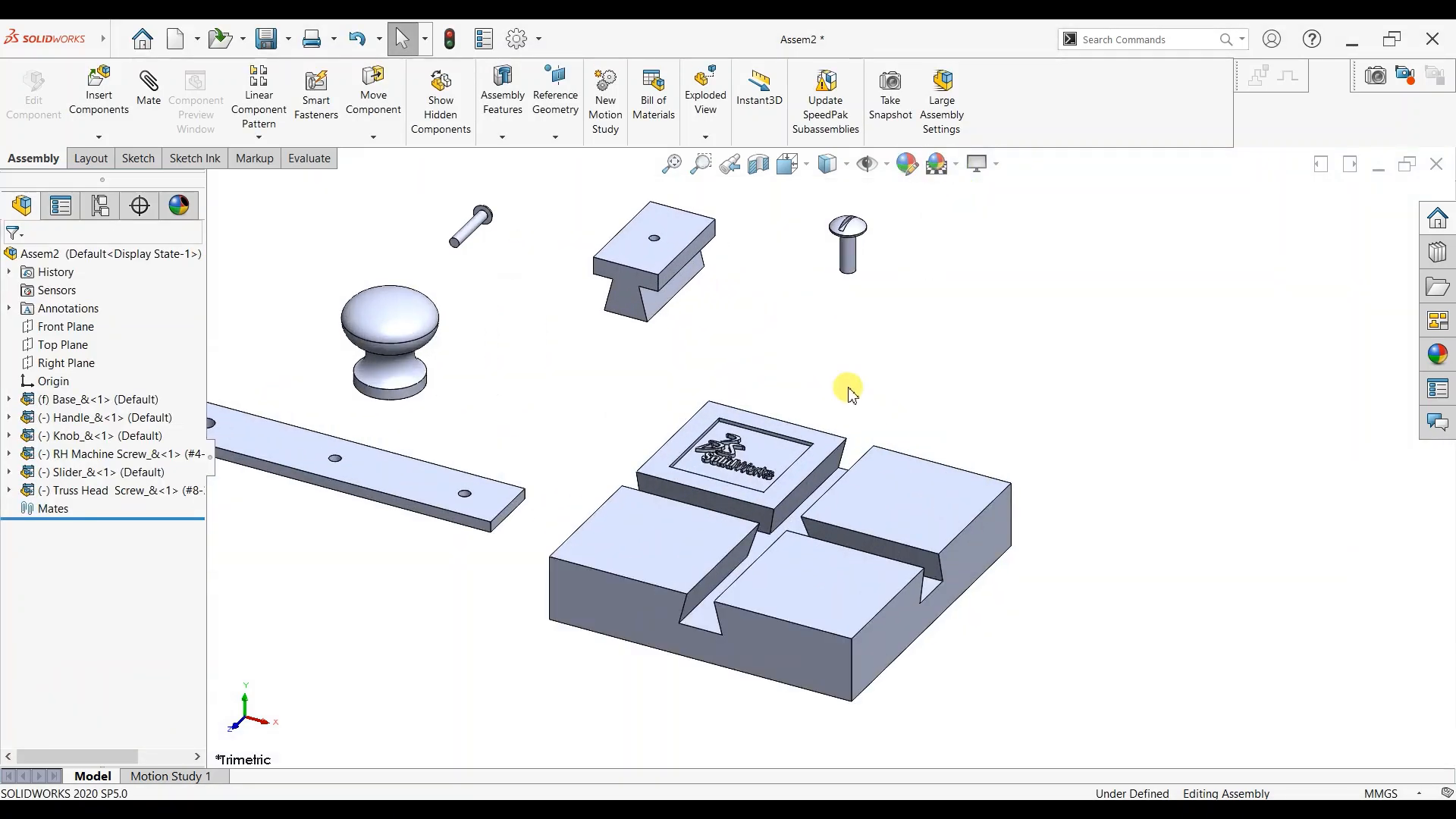
pyautogui.scroll(1, 849, 391)
# Float the fixed base component so that it can be moved.
pyautogui.click(891, 517)
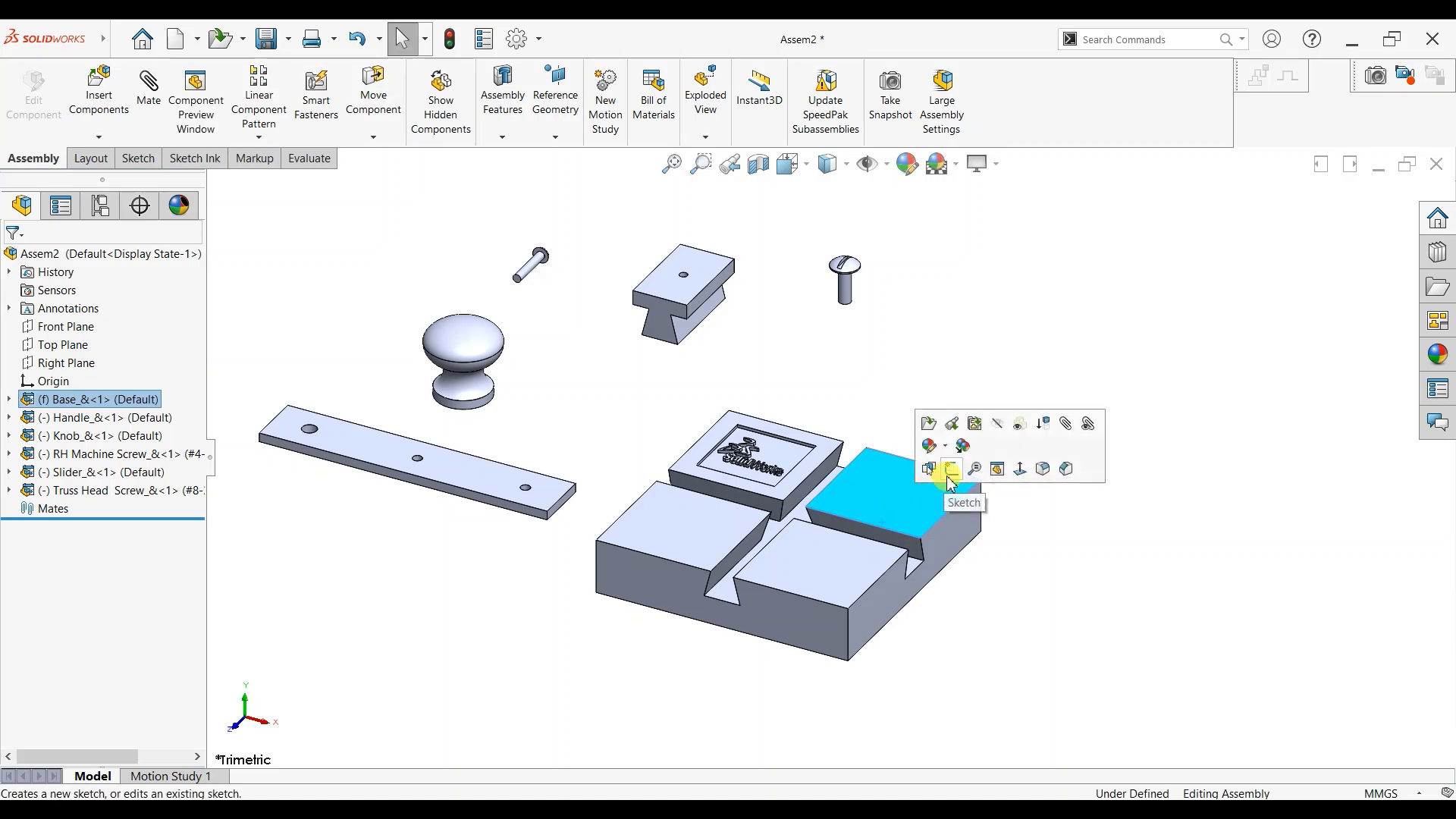
pyautogui.click(1003, 588)
pyautogui.click(869, 459)
pyautogui.rightClick(870, 459)
pyautogui.click(921, 610)
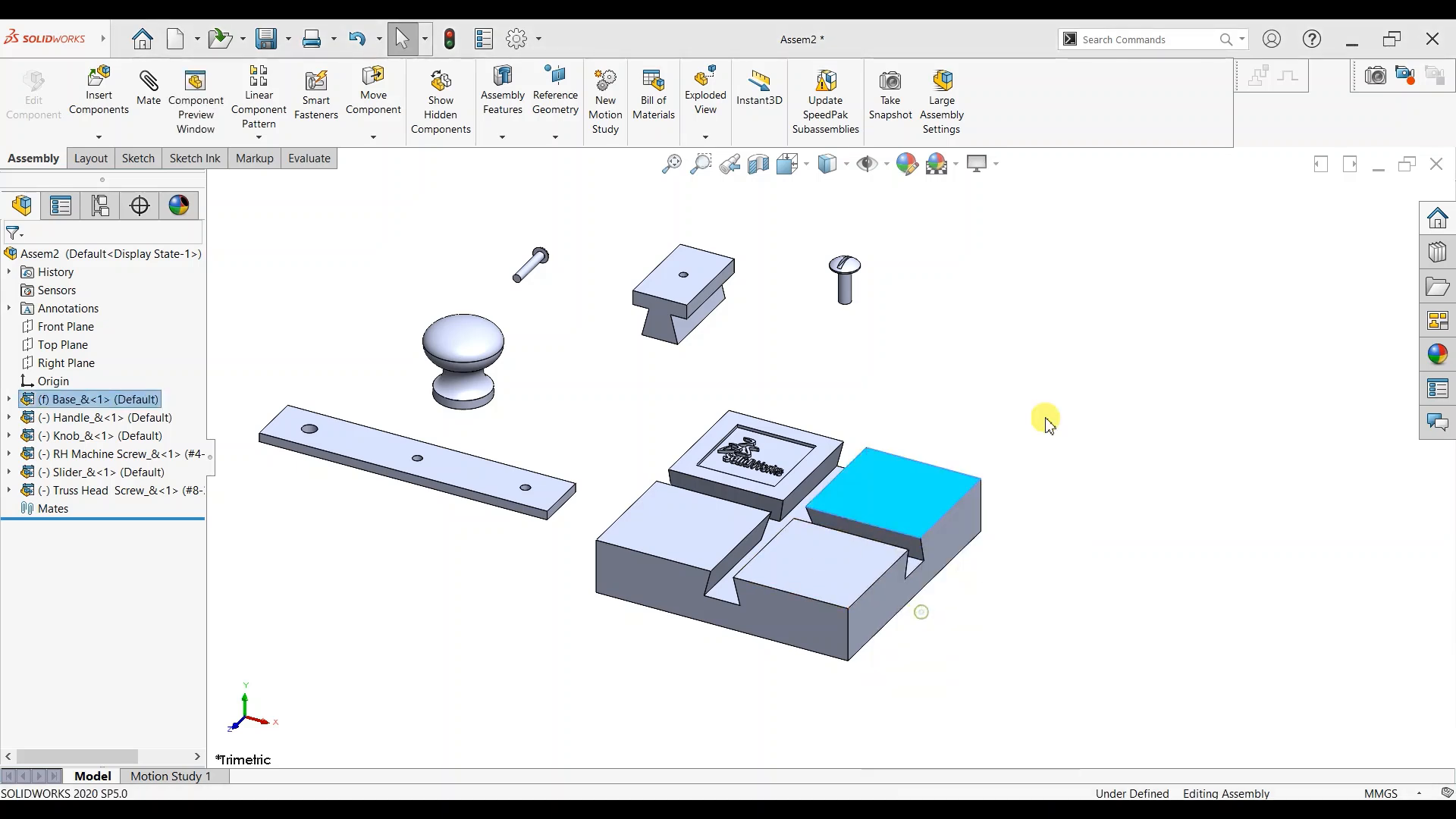
pyautogui.click(1001, 384)
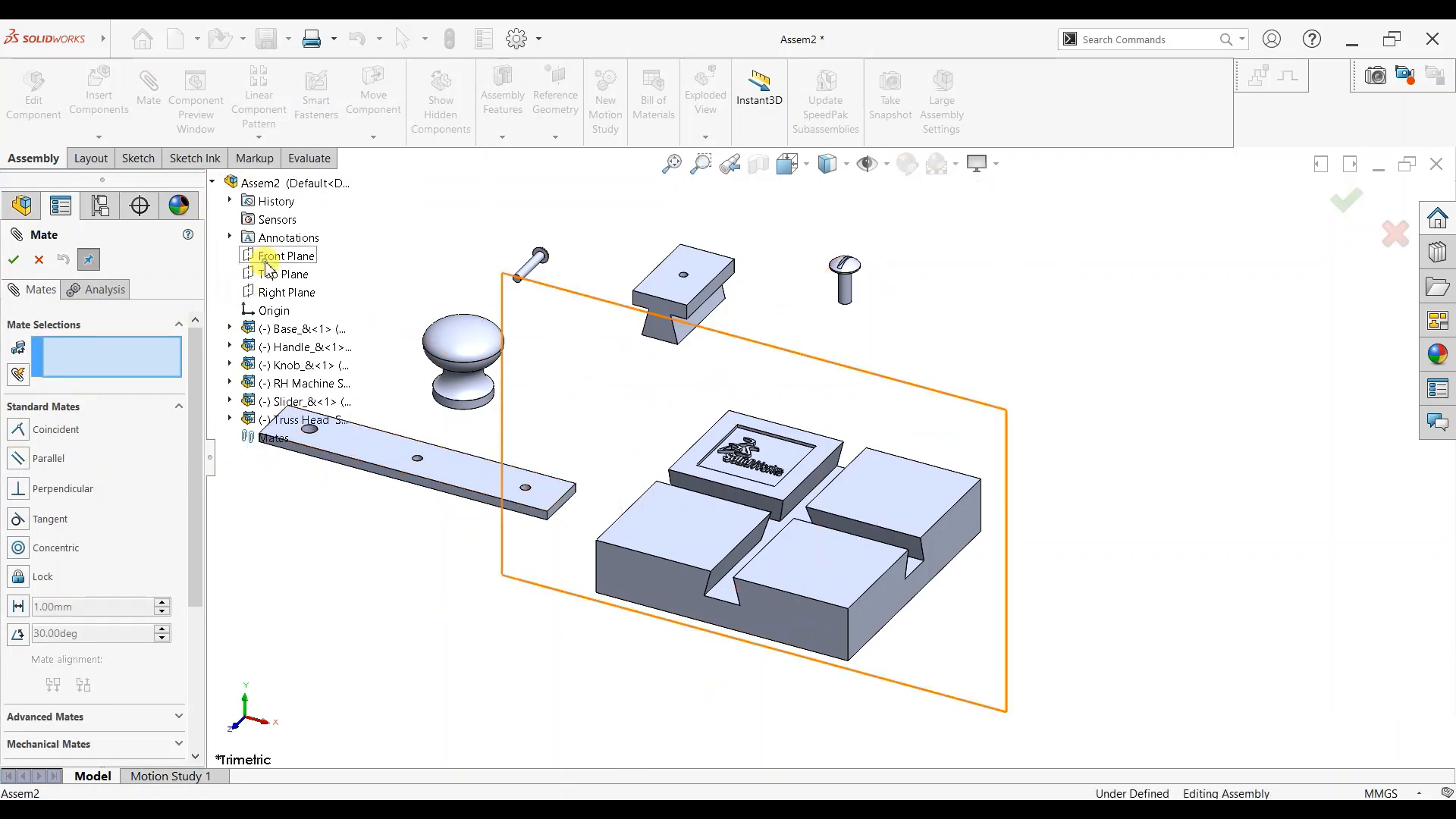
# Add a coincident mate between the assembly's Front Plane and the base's Front Plane.
pyautogui.click(267, 258)
pyautogui.click(230, 328)
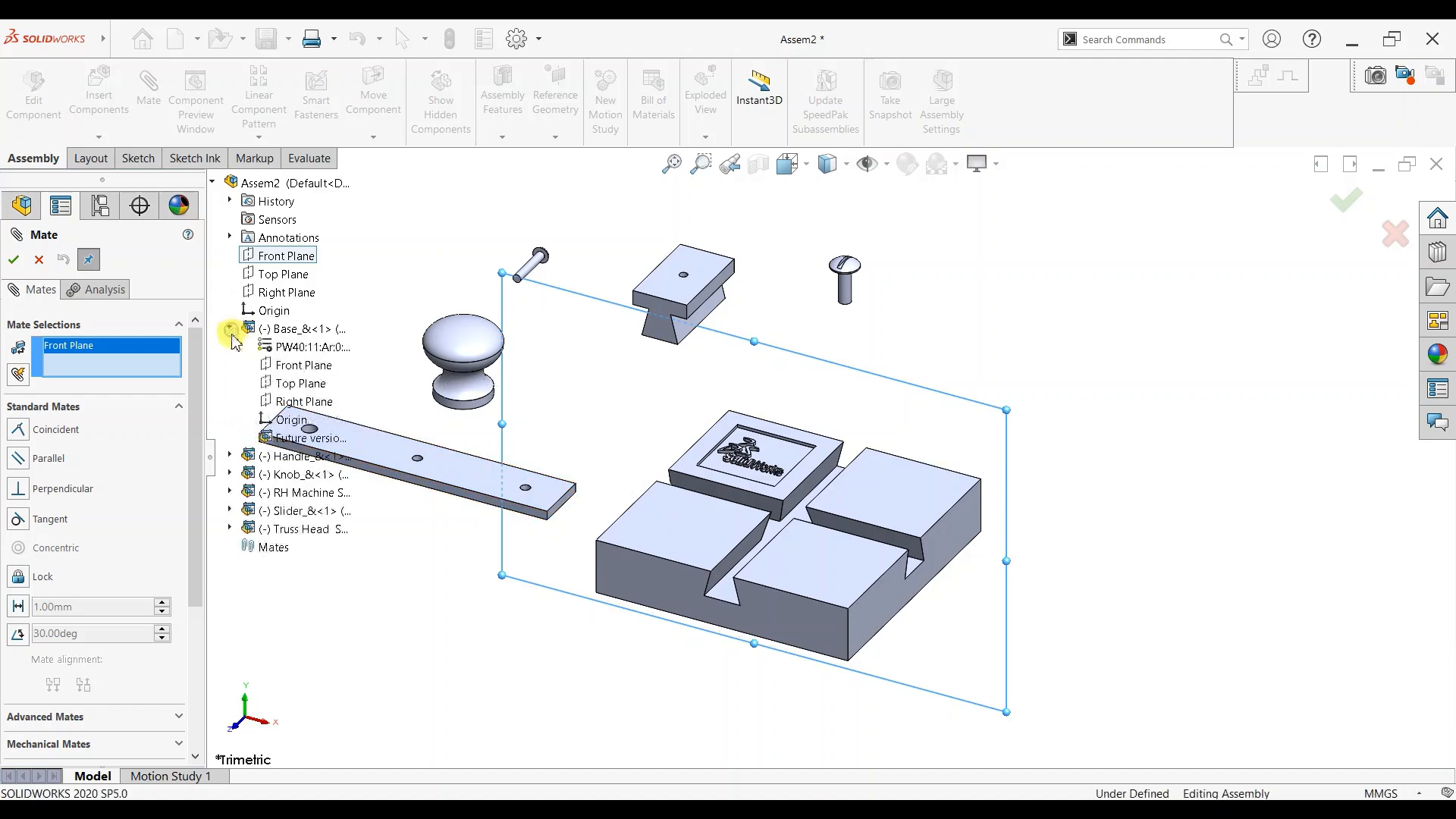
pyautogui.click(282, 367)
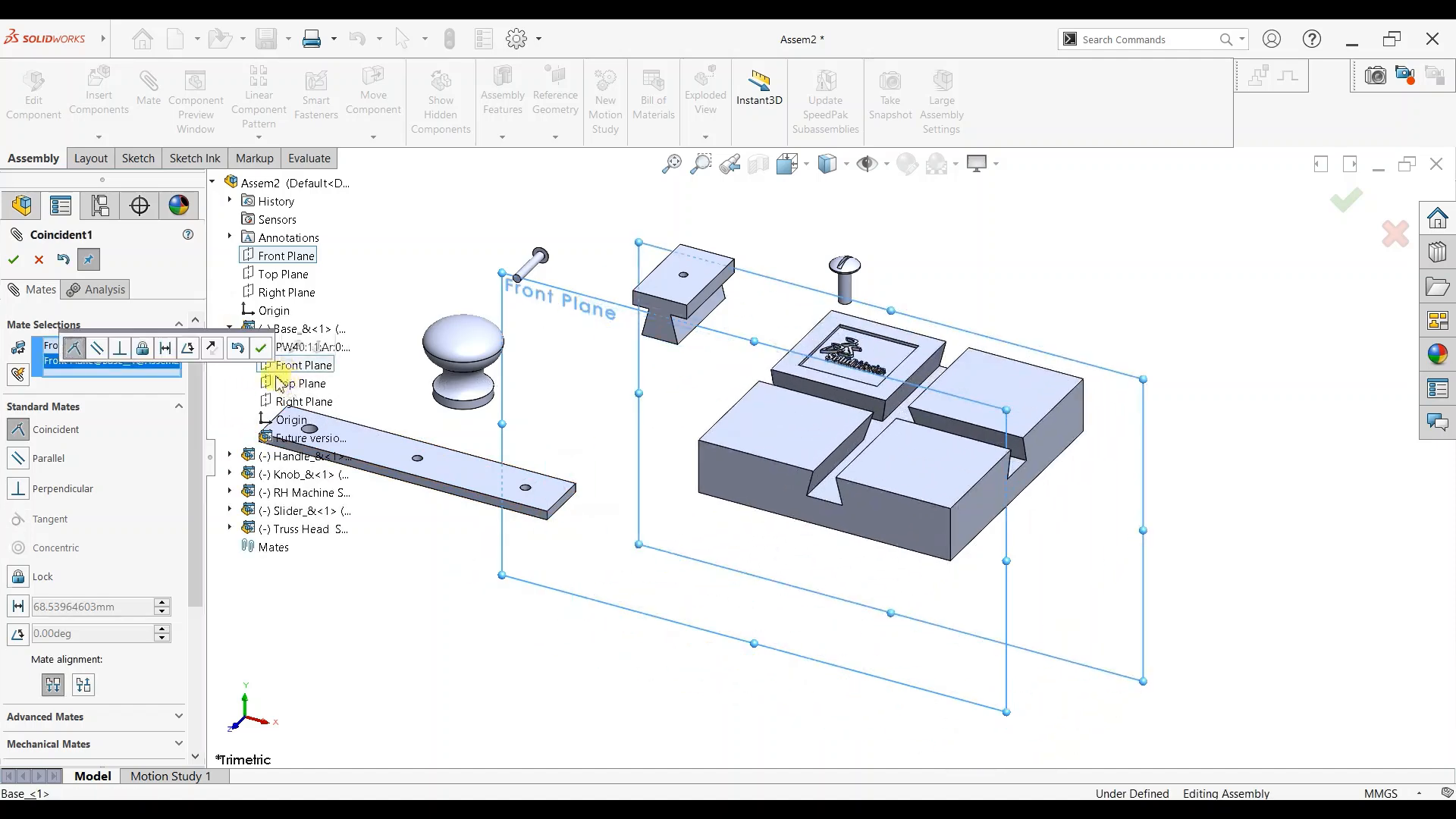
pyautogui.click(261, 349)
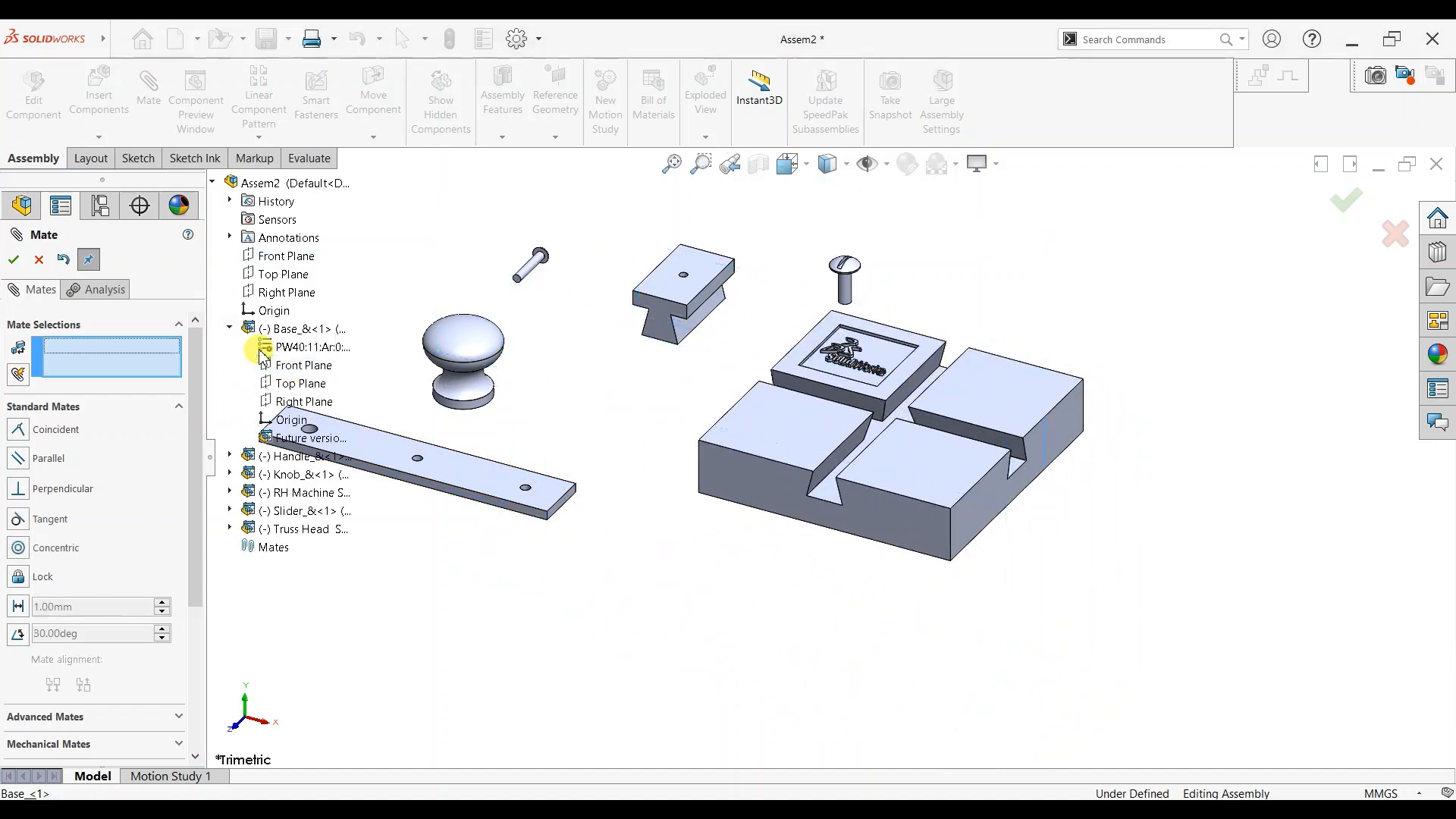
# Mate the base's Right Plane and Top Plane coincident with the assembly's corresponding planes.
pyautogui.click(285, 291)
pyautogui.click(290, 406)
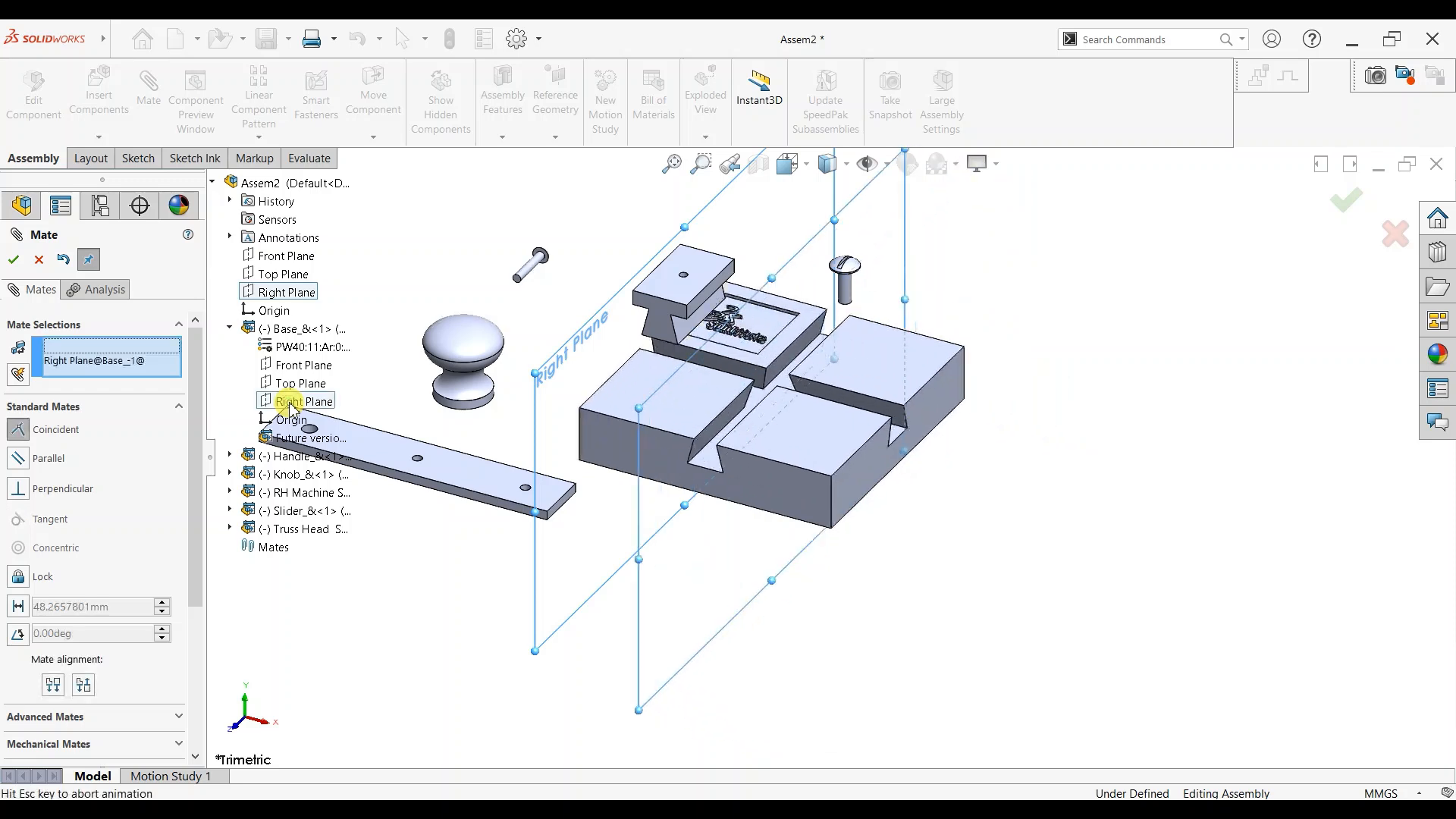
pyautogui.click(269, 381)
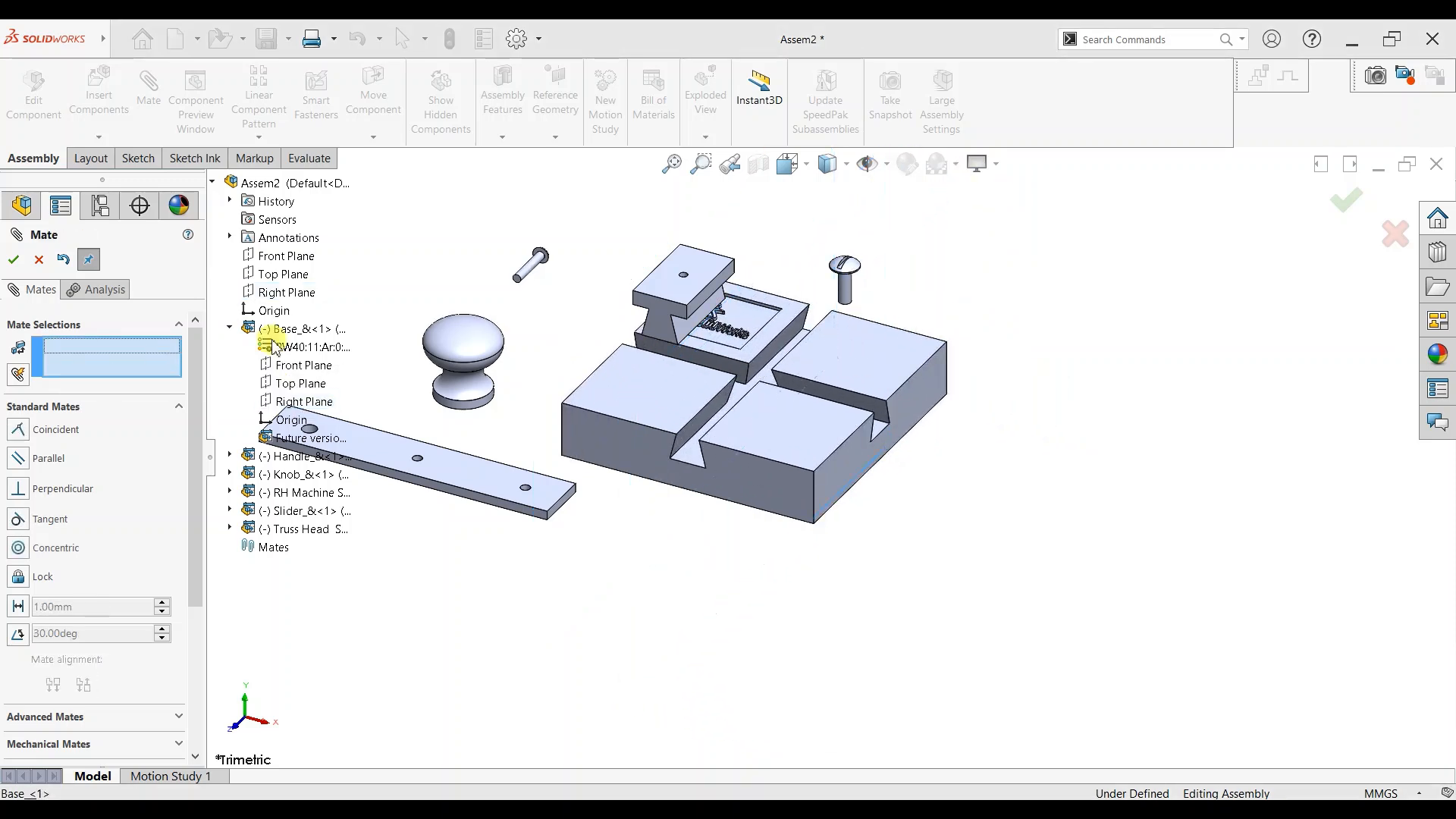
pyautogui.click(275, 275)
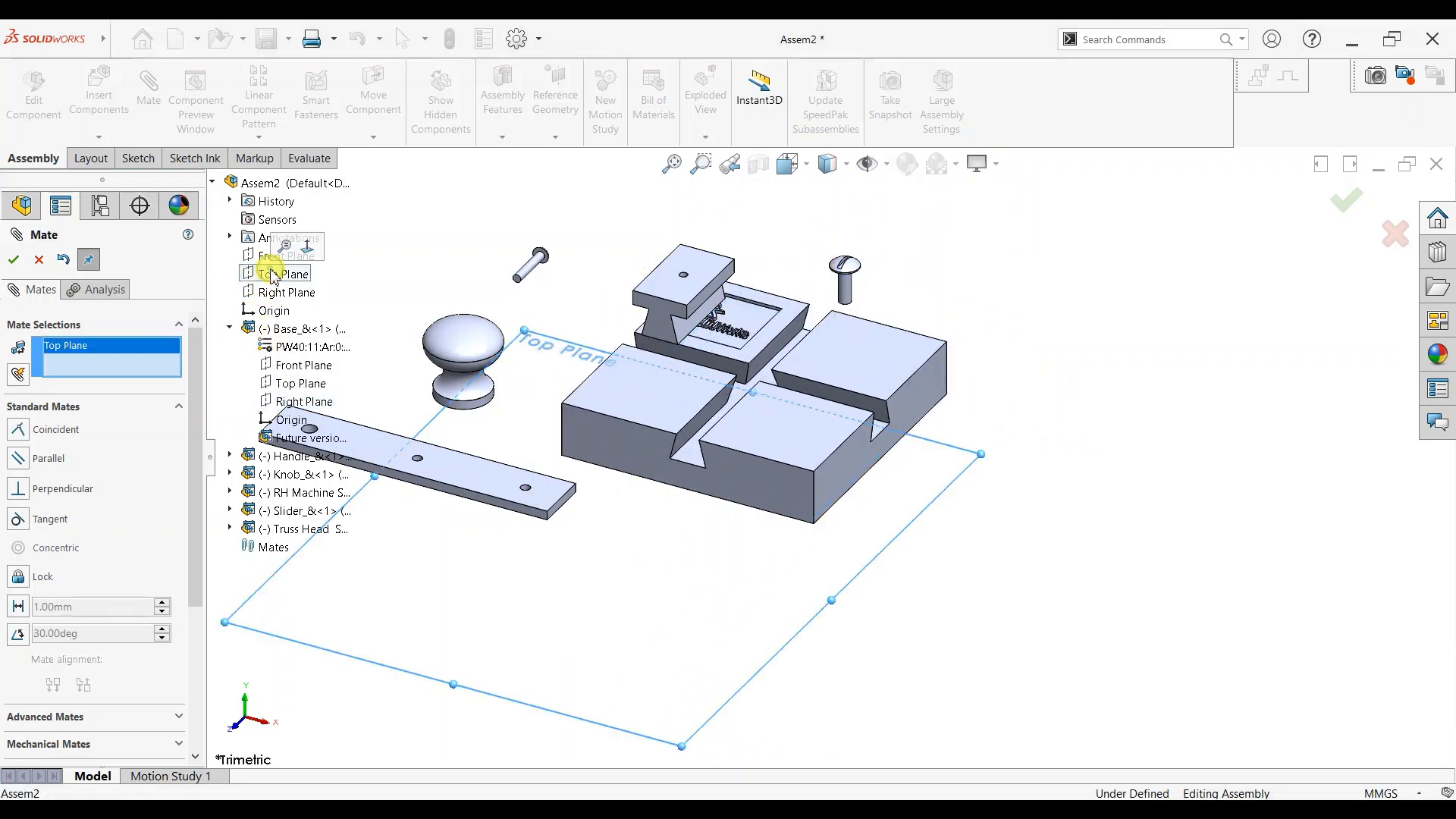
pyautogui.click(280, 384)
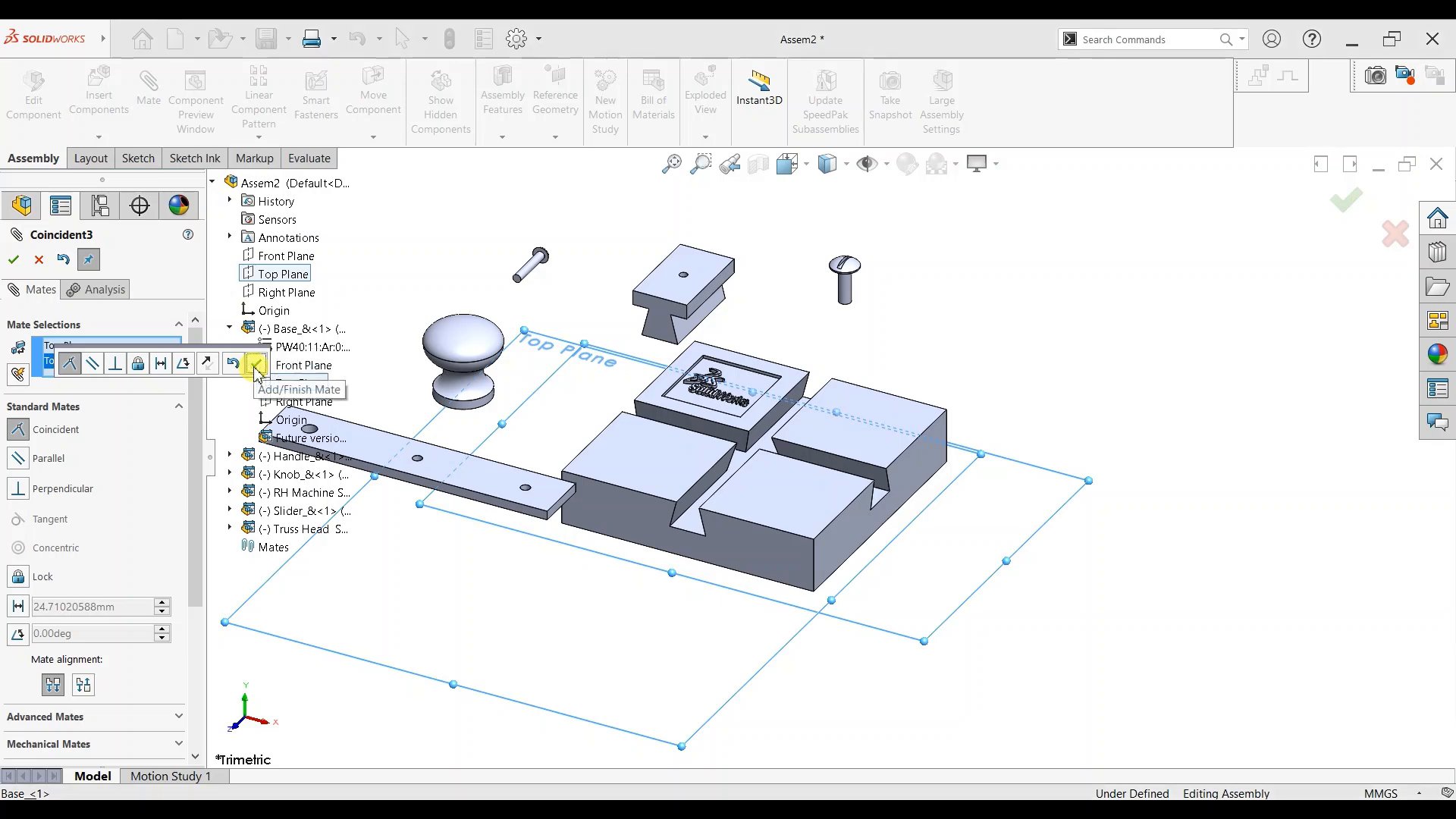
pyautogui.click(255, 365)
# Fix the base component in its aligned position.
pyautogui.scroll(-2, 756, 419)
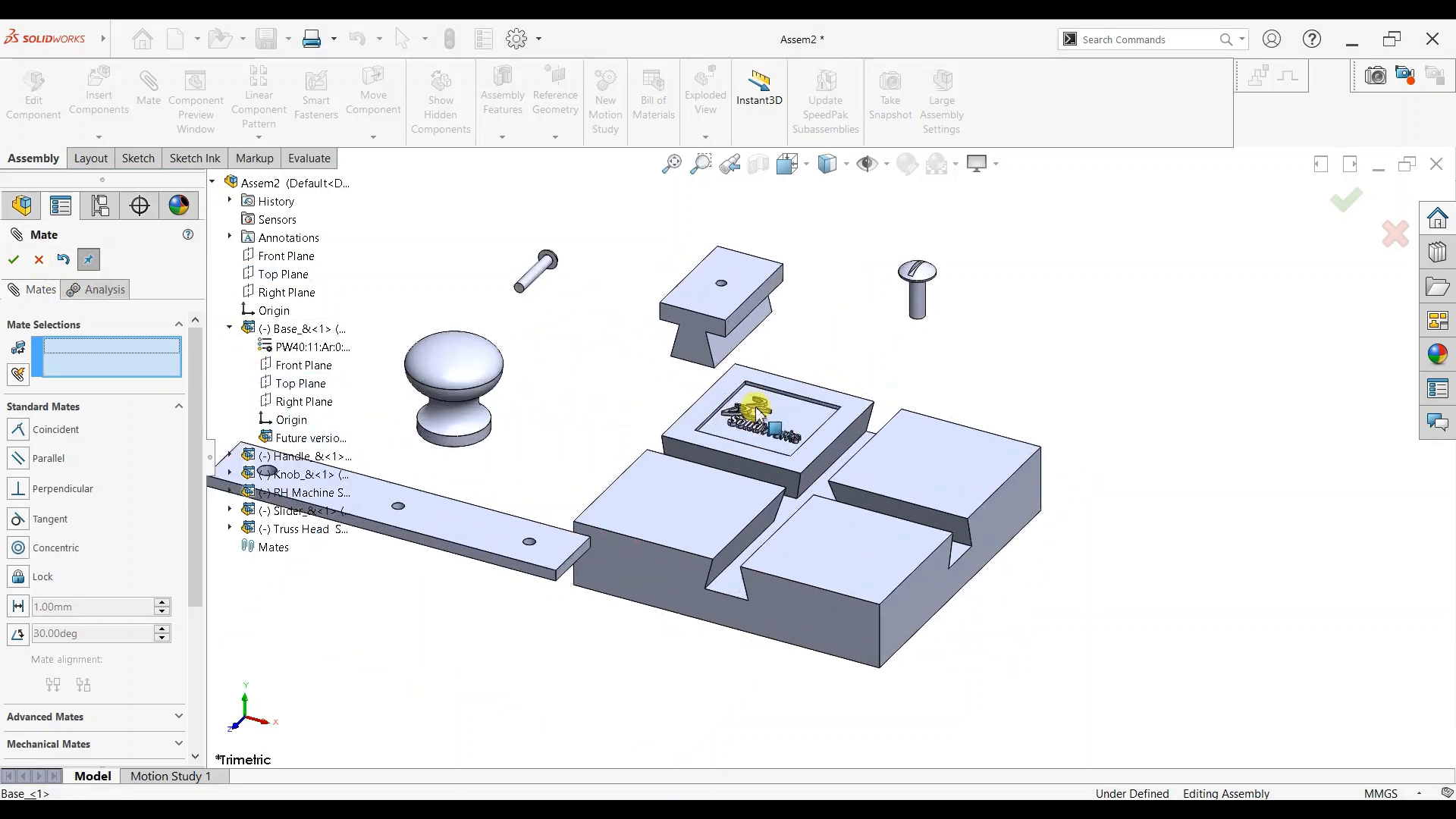
pyautogui.rightClick(906, 474)
pyautogui.click(944, 593)
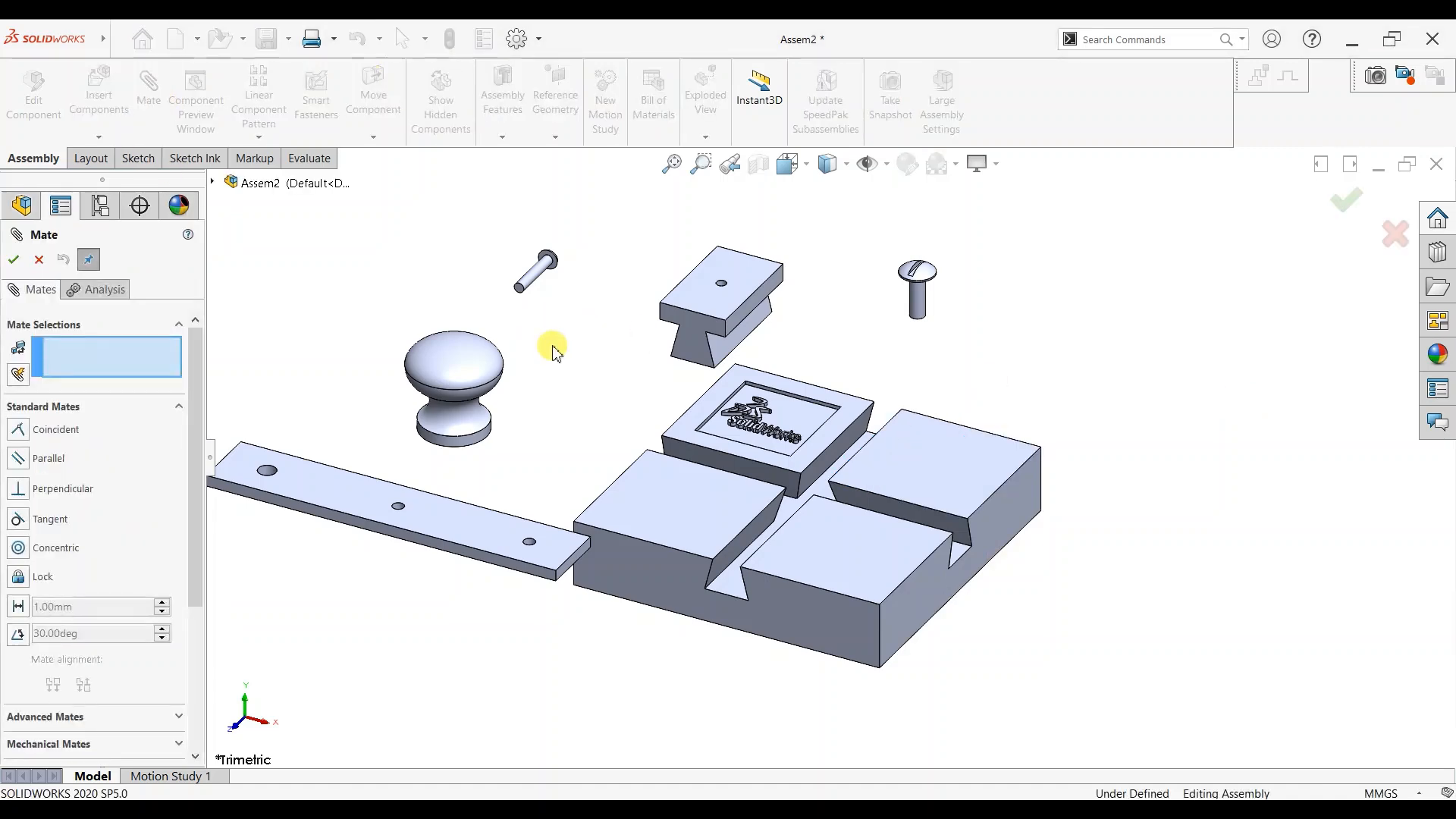
# Add a coincident mate between the slider's bottom face and the floor of the base's dovetail slots.
pyautogui.moveTo(711, 391); pyautogui.dragTo(650, 204, button='middle')
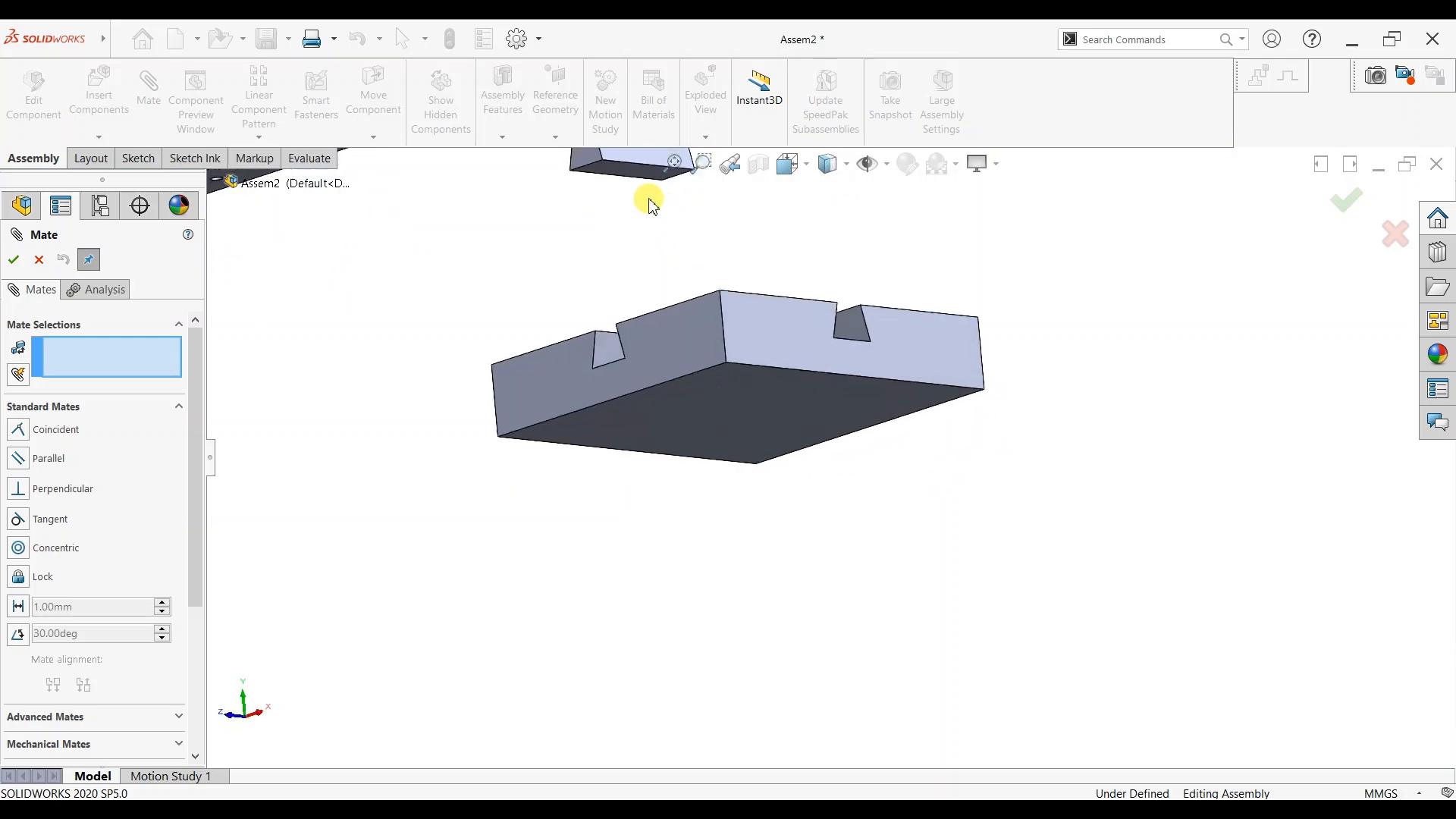
pyautogui.click(635, 181)
pyautogui.moveTo(740, 273)
pyautogui.mouseDown(button='middle')
pyautogui.moveTo(761, 455)
pyautogui.moveTo(773, 254)
pyautogui.moveTo(768, 265)
pyautogui.mouseUp(button='middle')
pyautogui.scroll(2, 768, 266)
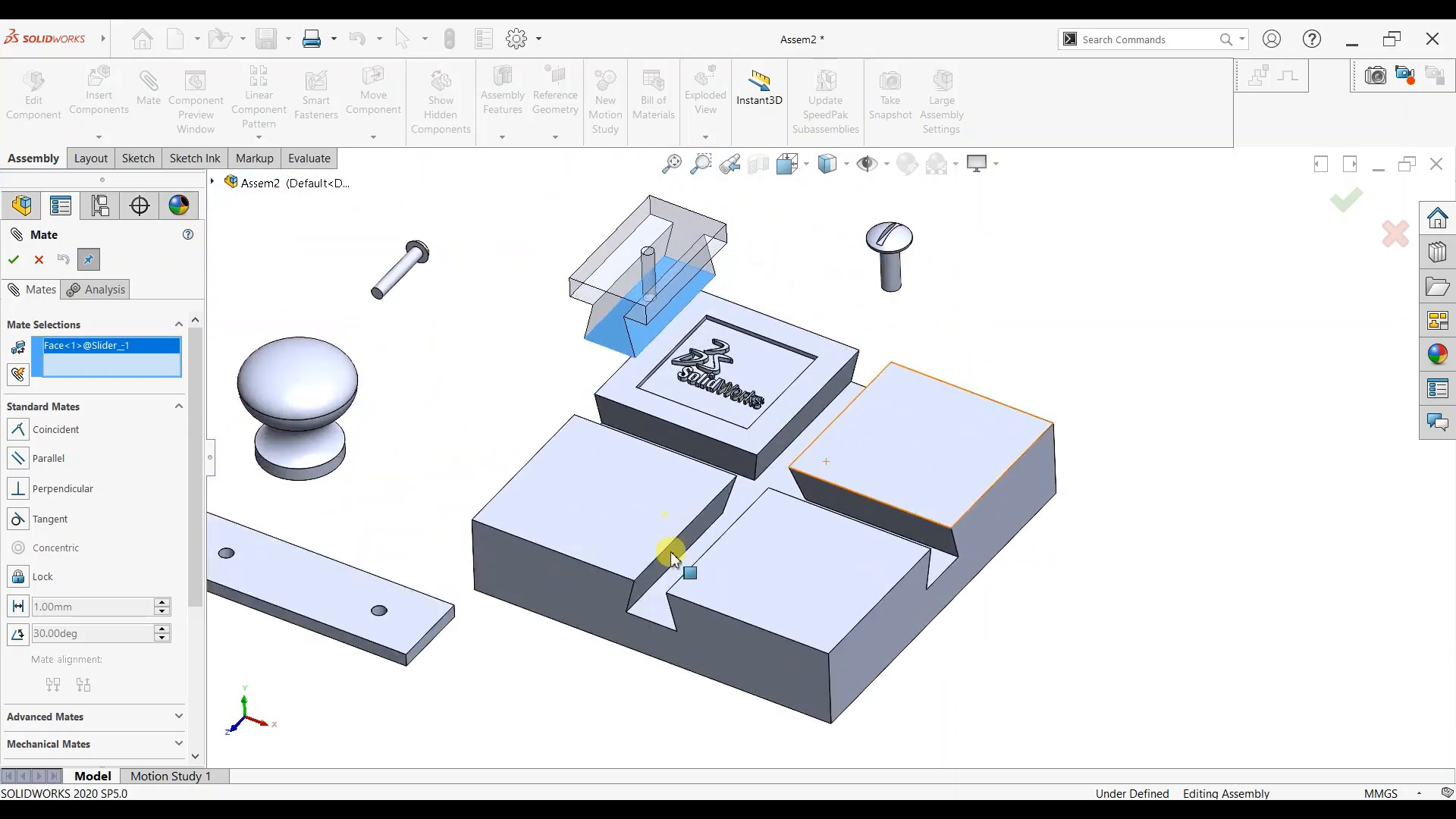
pyautogui.click(664, 597)
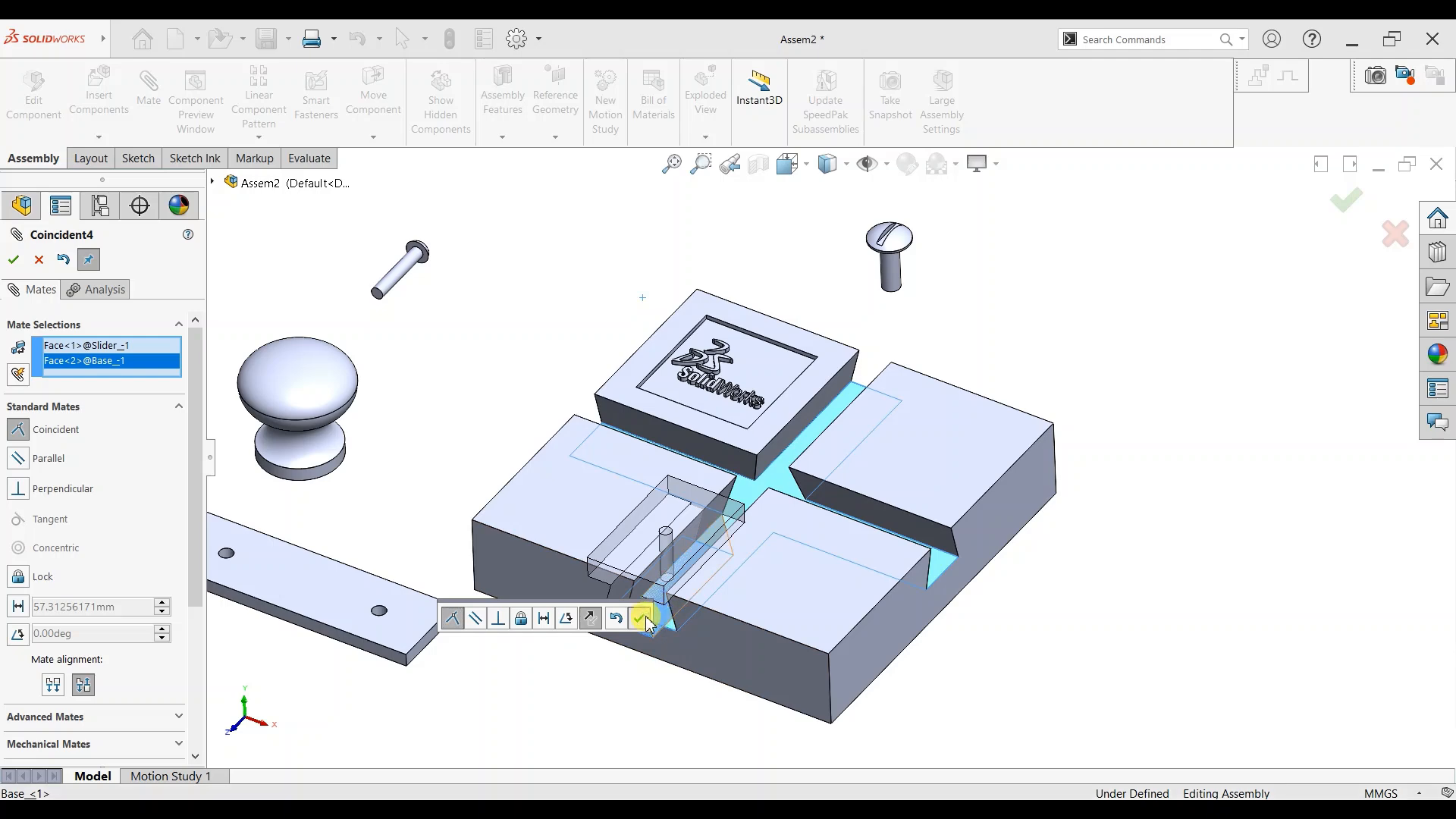
pyautogui.click(641, 618)
# Pull the slider out of the base and mate its slanted side face coincident with the matching dovetail slot wall.
pyautogui.moveTo(650, 618); pyautogui.dragTo(558, 689)
pyautogui.click(564, 693)
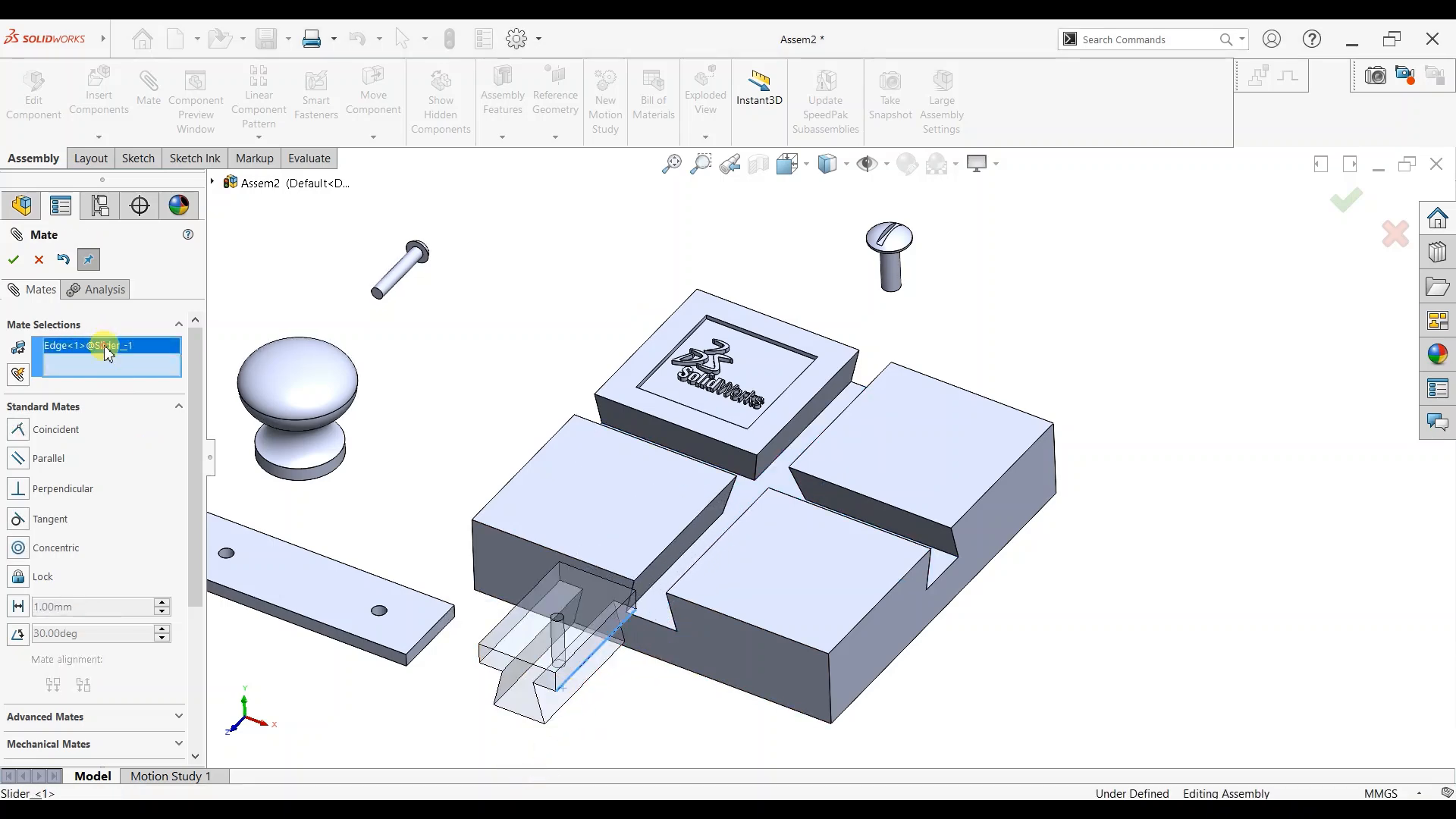
pyautogui.press('Delete')
pyautogui.moveTo(579, 634); pyautogui.dragTo(672, 541, button='middle')
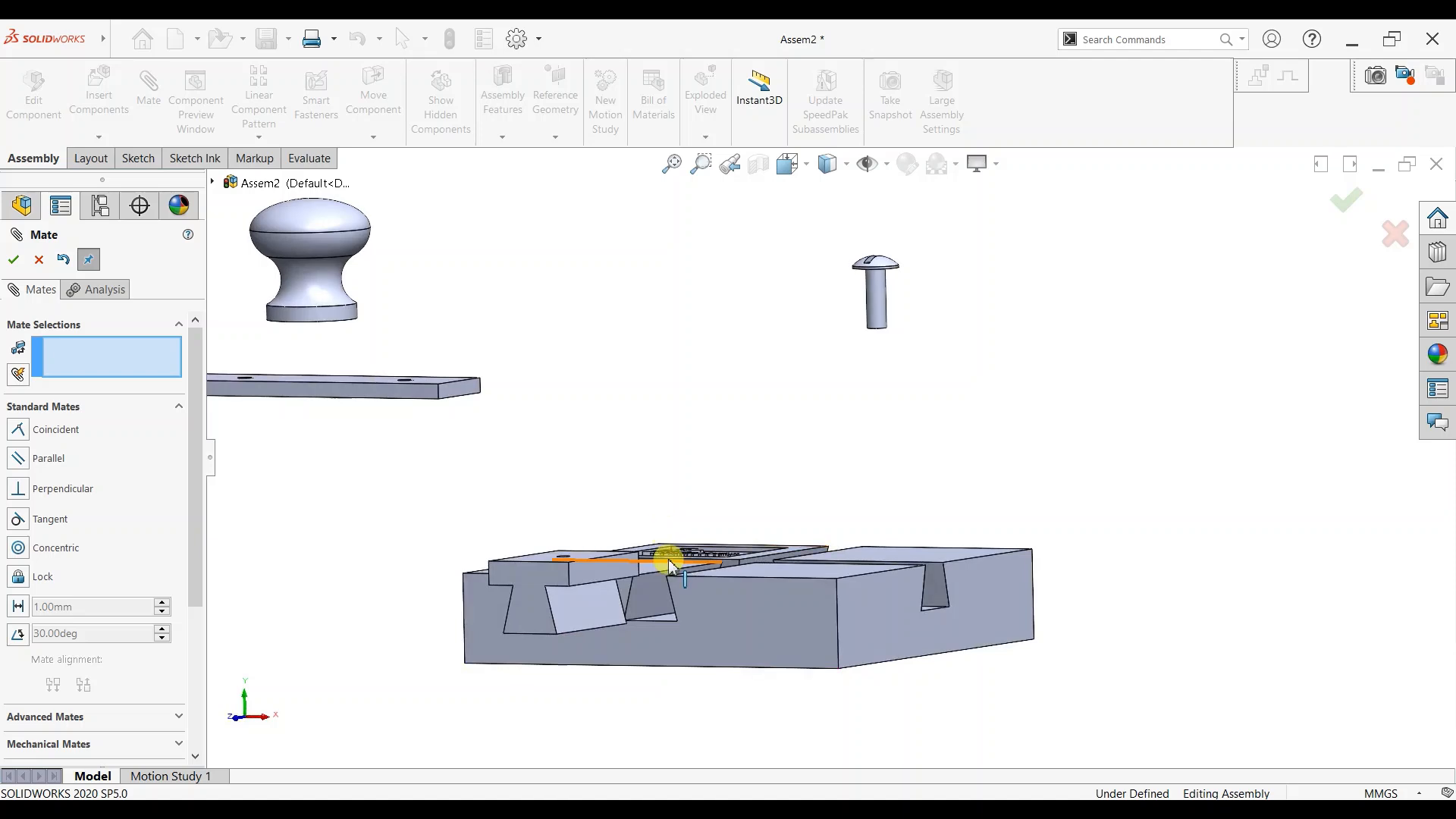
pyautogui.click(598, 606)
pyautogui.moveTo(692, 634); pyautogui.dragTo(679, 604, button='middle')
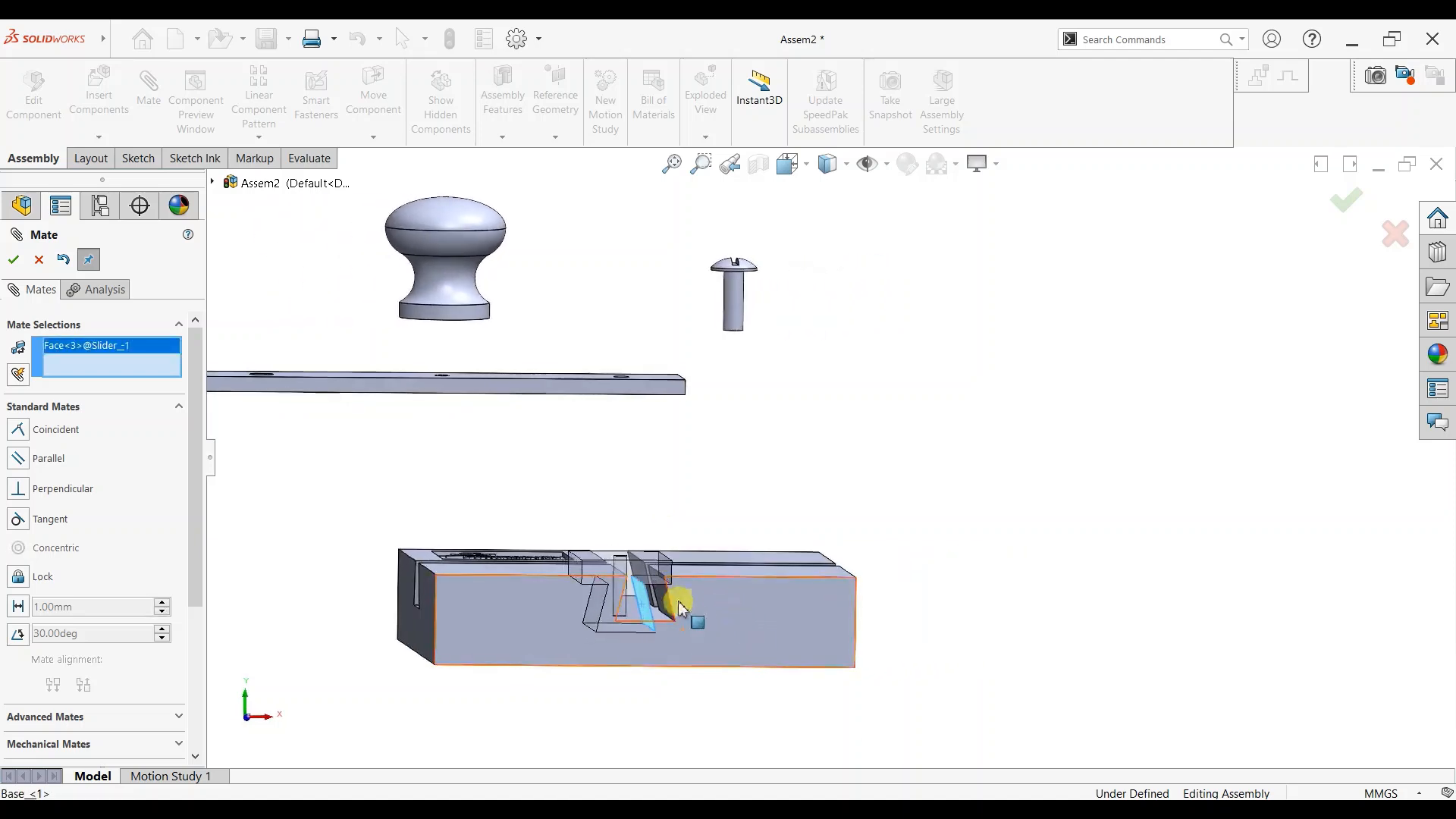
pyautogui.click(780, 601)
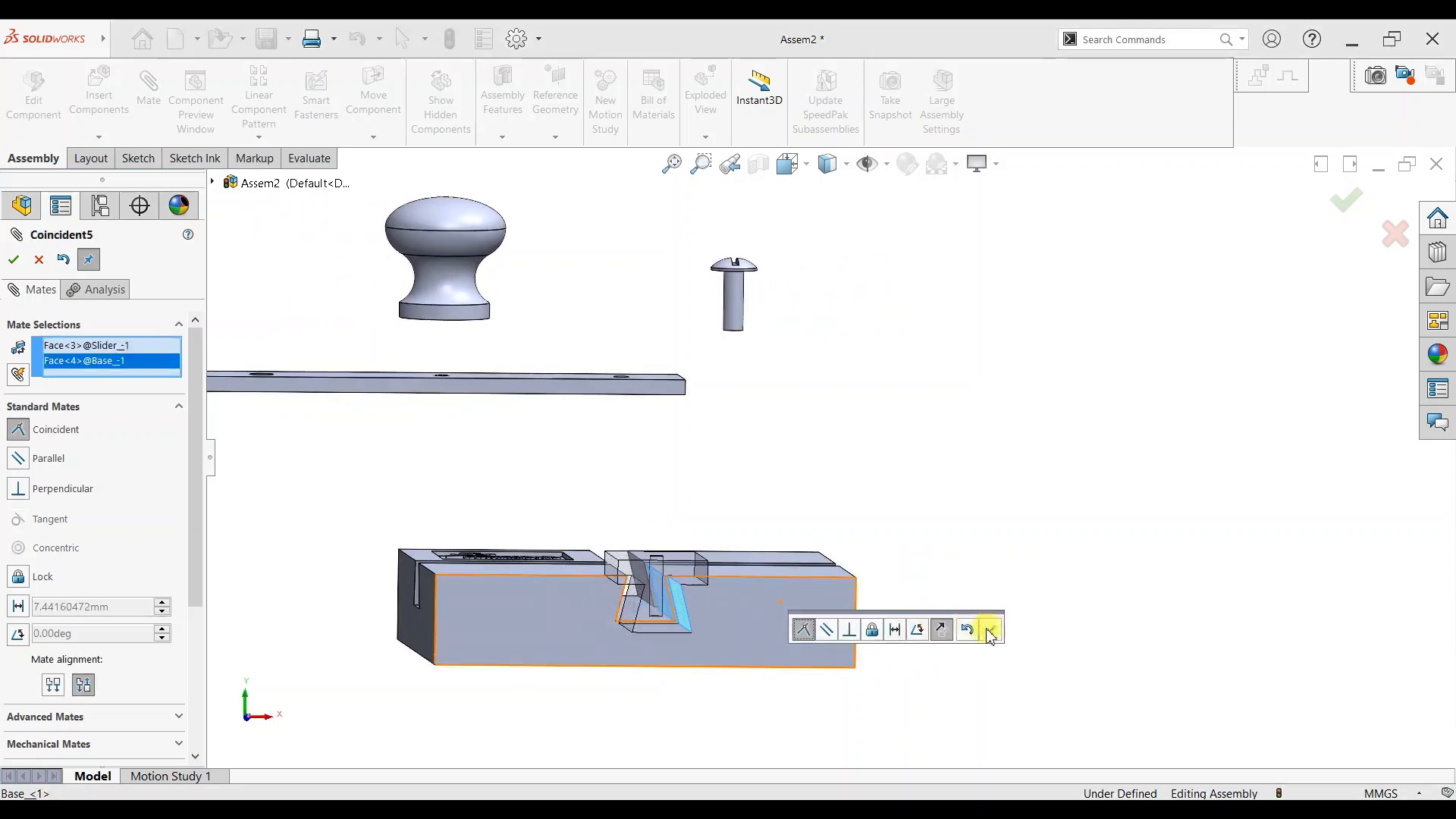
pyautogui.press('Return')
# Slide the slider along its slot partly into the base and finish mating.
pyautogui.moveTo(948, 556); pyautogui.dragTo(848, 644, button='middle')
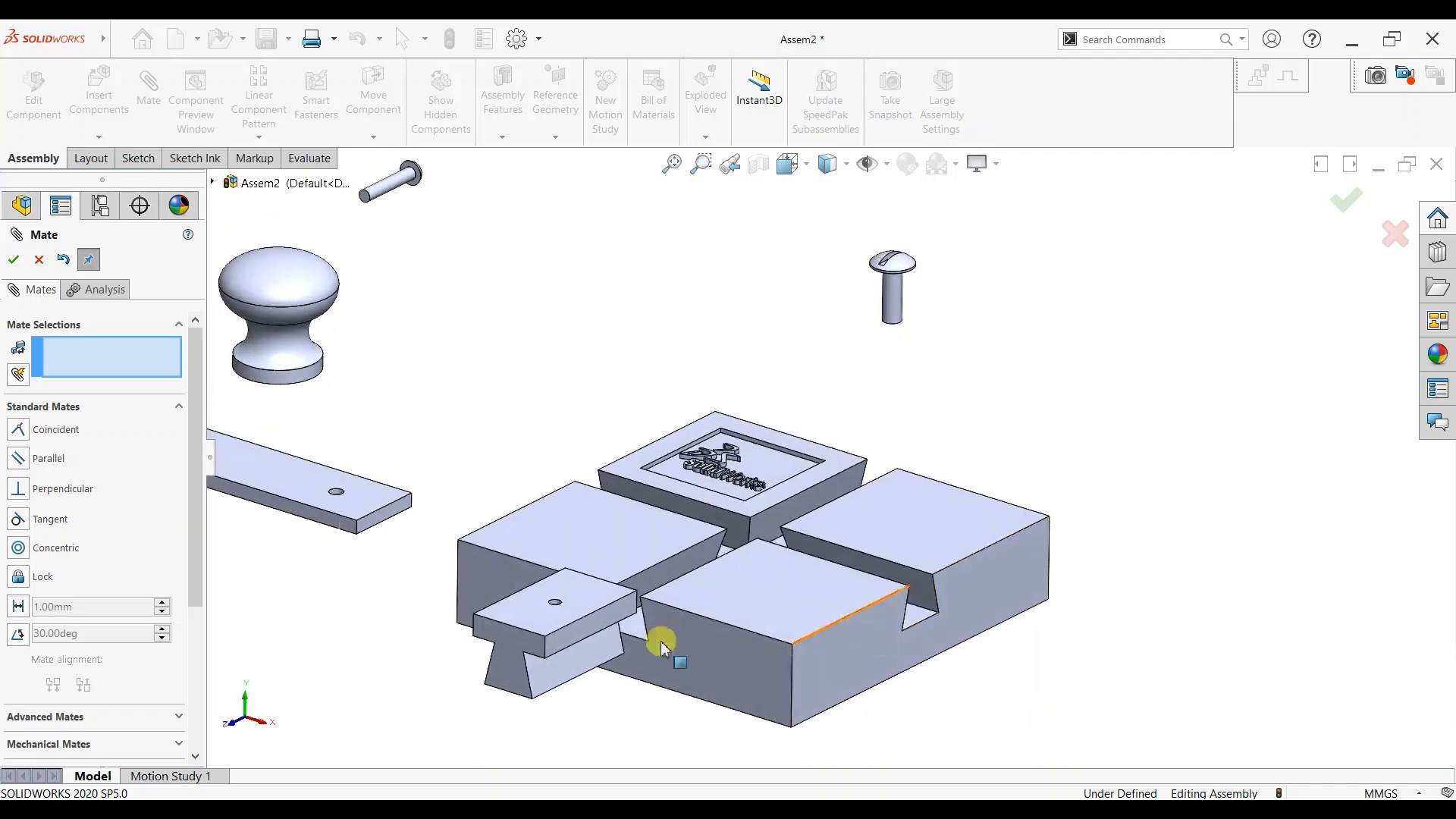
pyautogui.moveTo(588, 631); pyautogui.dragTo(700, 643)
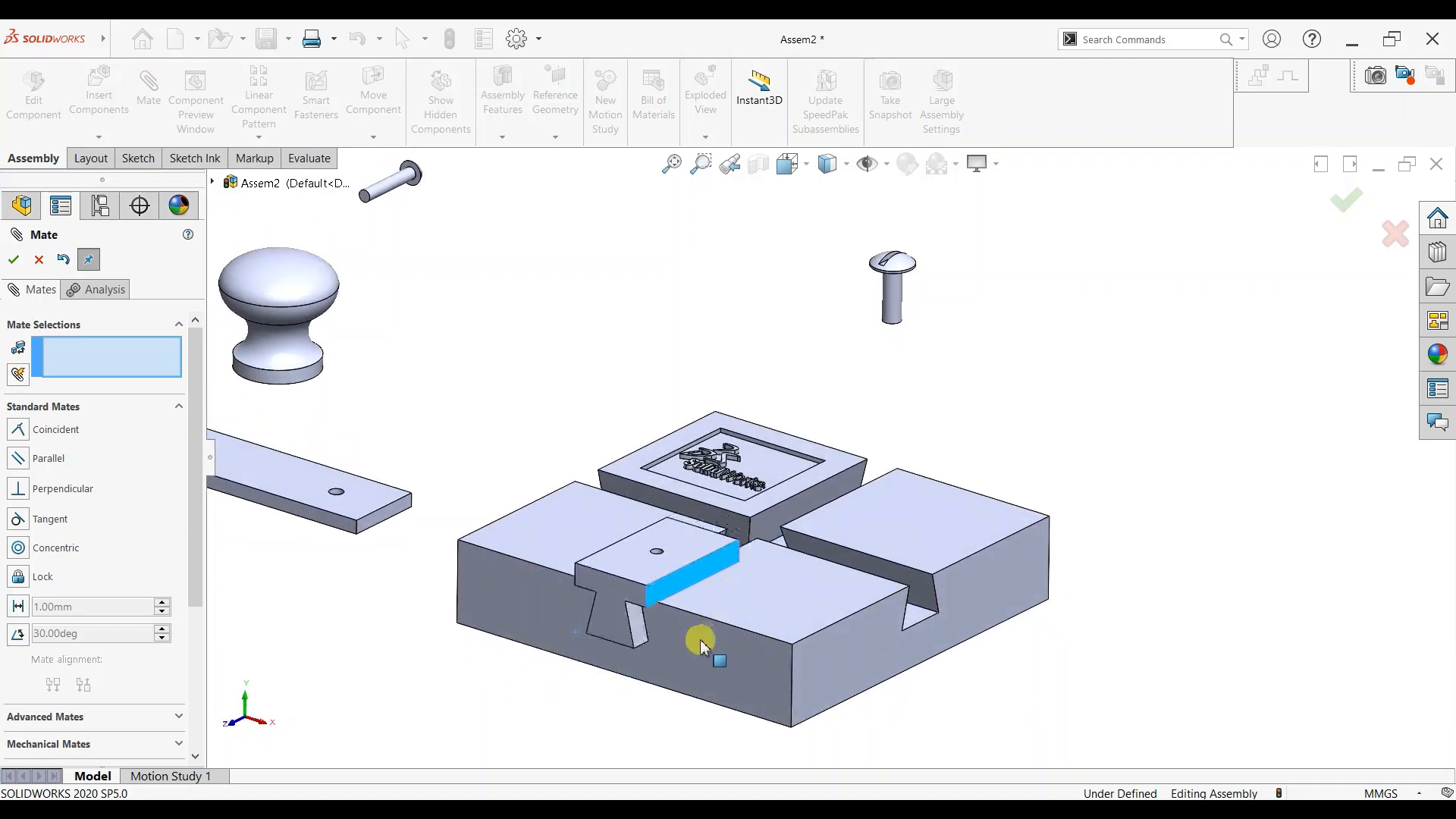
pyautogui.scroll(2, 509, 483)
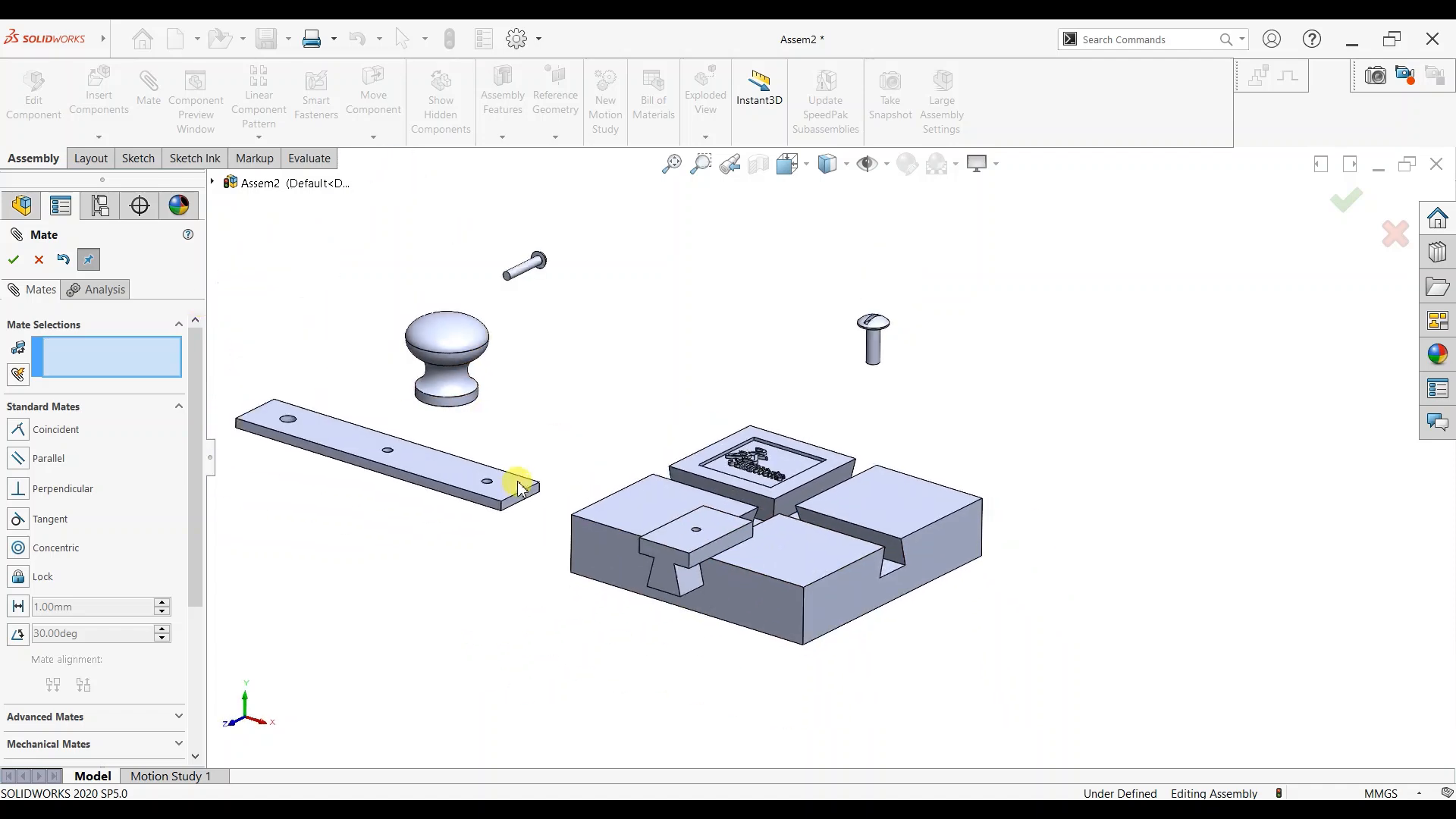
pyautogui.scroll(-2, 517, 468)
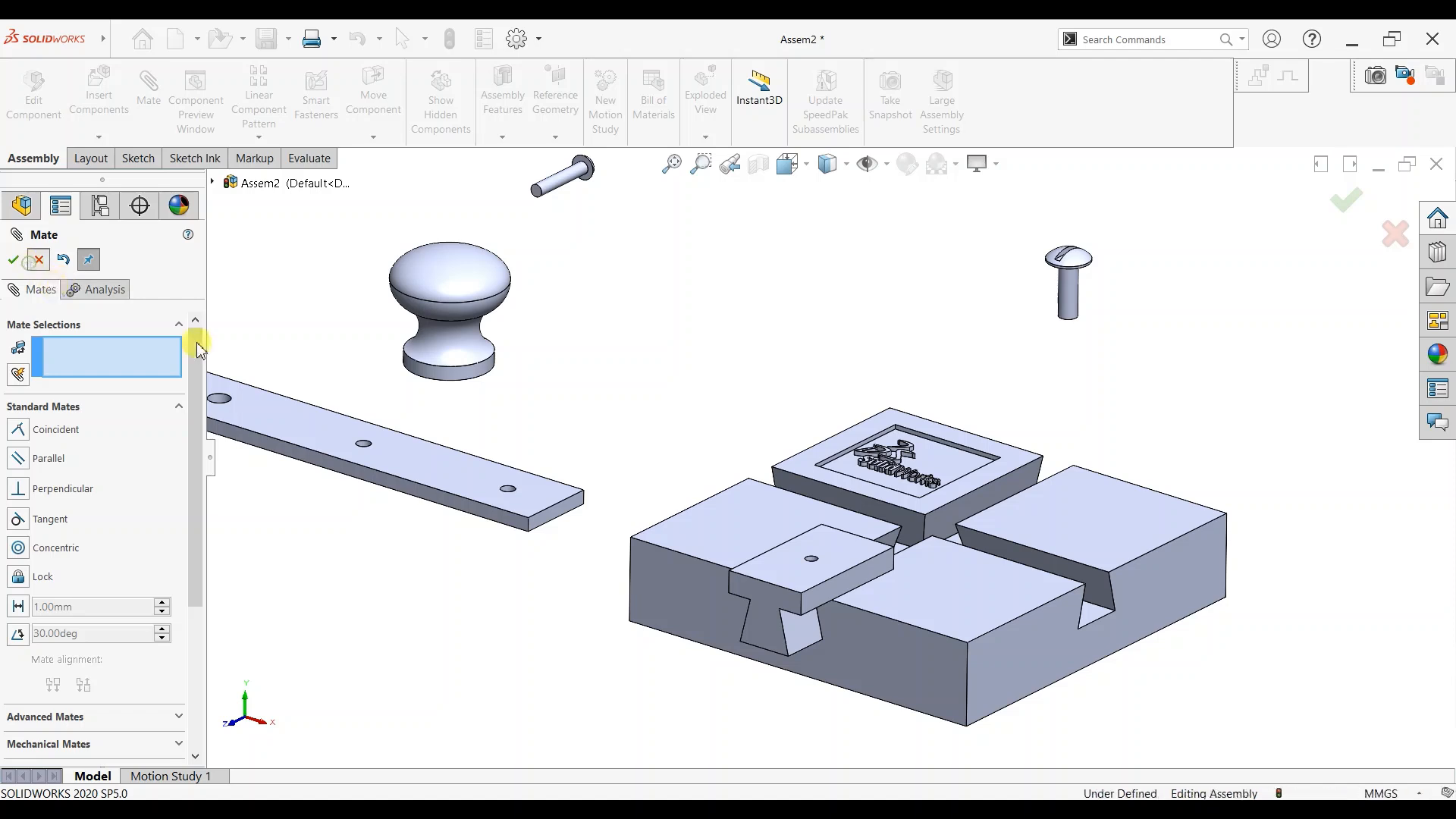
pyautogui.press('Escape')
# Add a second copy of the slider above the base and a second RH machine screw below the first one.
pyautogui.keyDown('ctrl'); pyautogui.moveTo(796, 526); pyautogui.dragTo(800, 366); pyautogui.keyUp('ctrl')
pyautogui.keyDown('ctrl'); pyautogui.moveTo(931, 355); pyautogui.dragTo(931, 355); pyautogui.keyUp('ctrl')
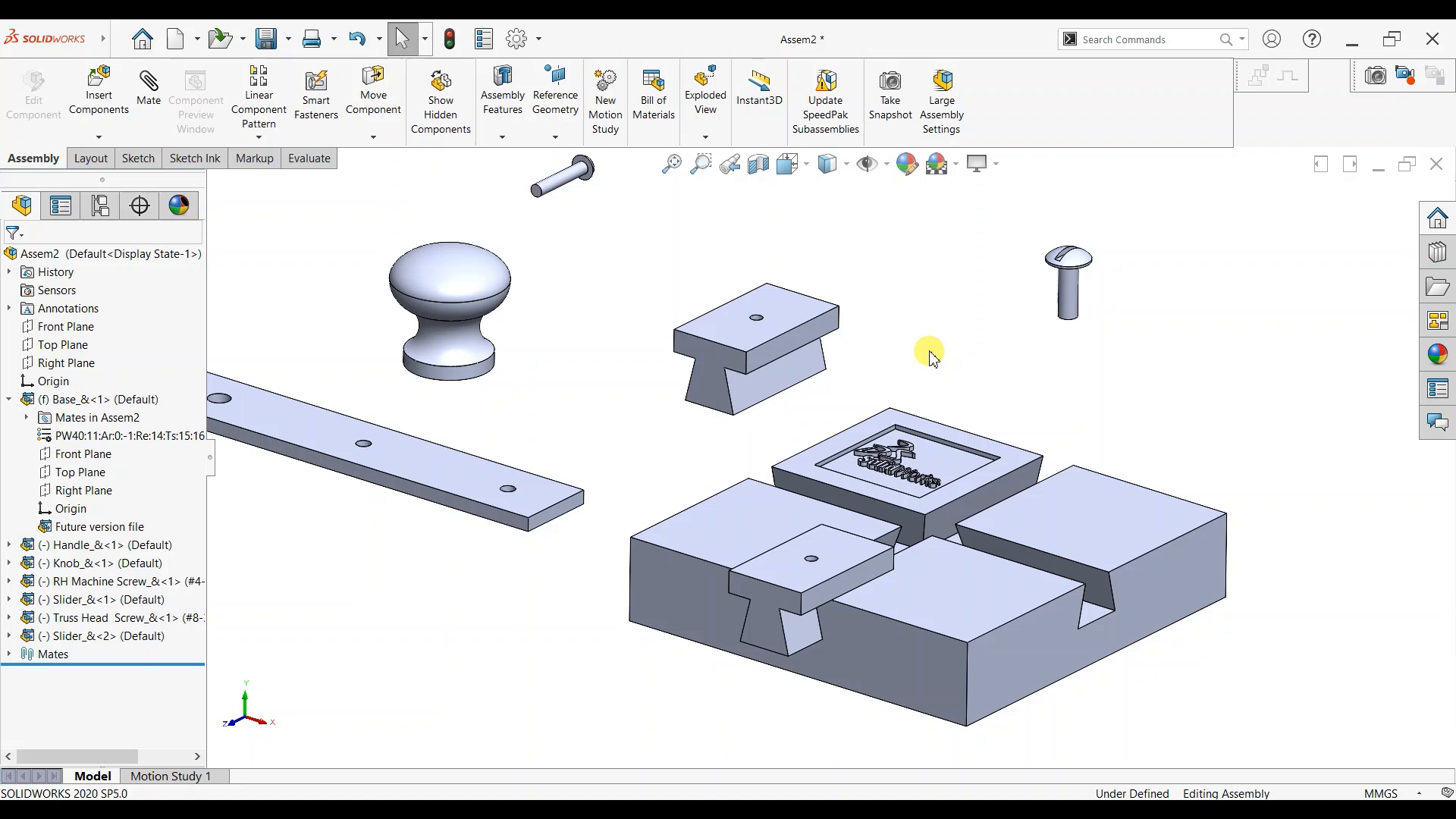
pyautogui.keyDown('ctrl'); pyautogui.moveTo(575, 184); pyautogui.dragTo(607, 297); pyautogui.keyUp('ctrl')
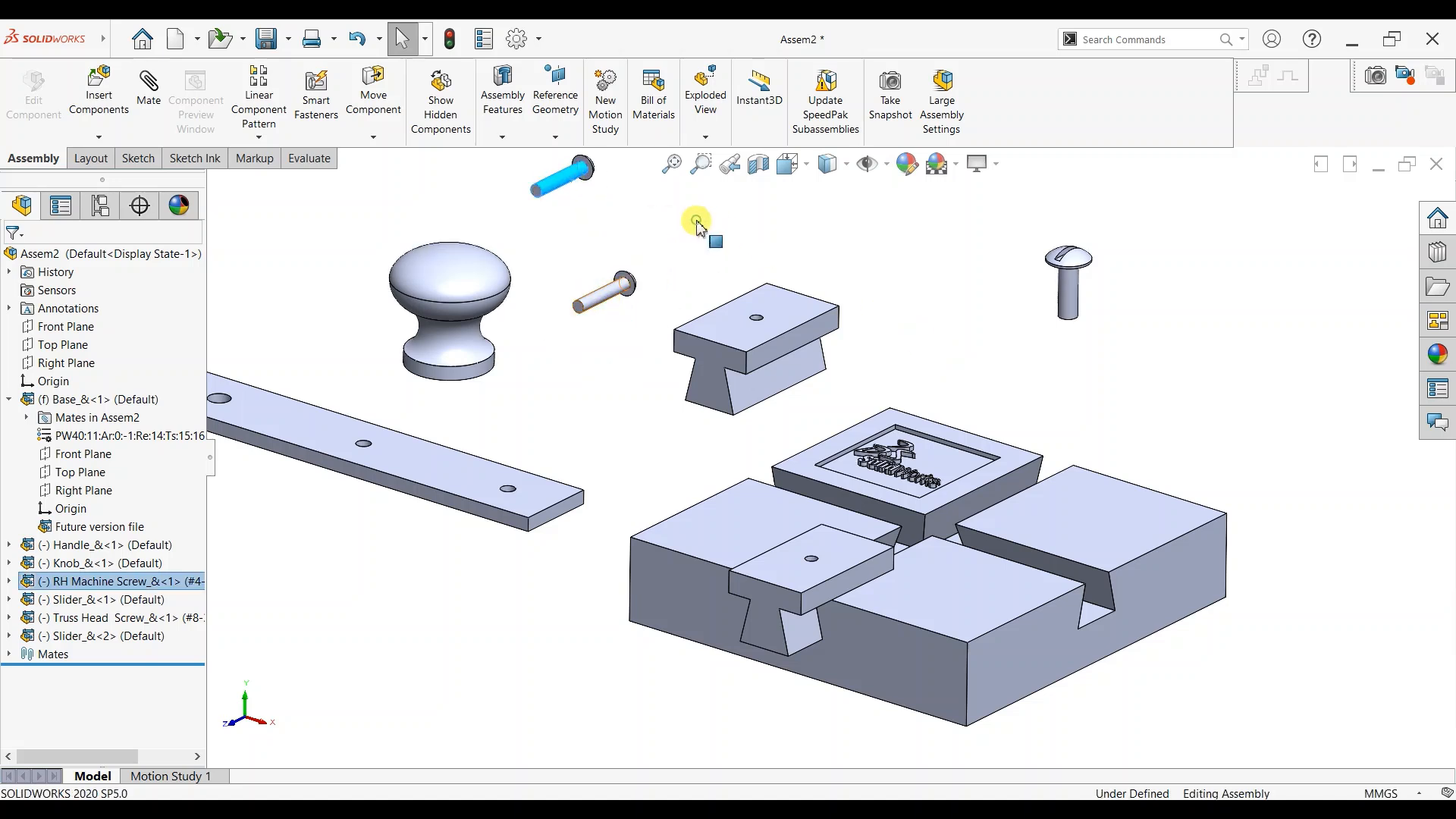
# Add a coincident mate between the second slider's bottom face and the floor of the base's dovetail slots.
pyautogui.scroll(1, 830, 460)
pyautogui.scroll(1, 853, 447)
pyautogui.scroll(-1, 889, 421)
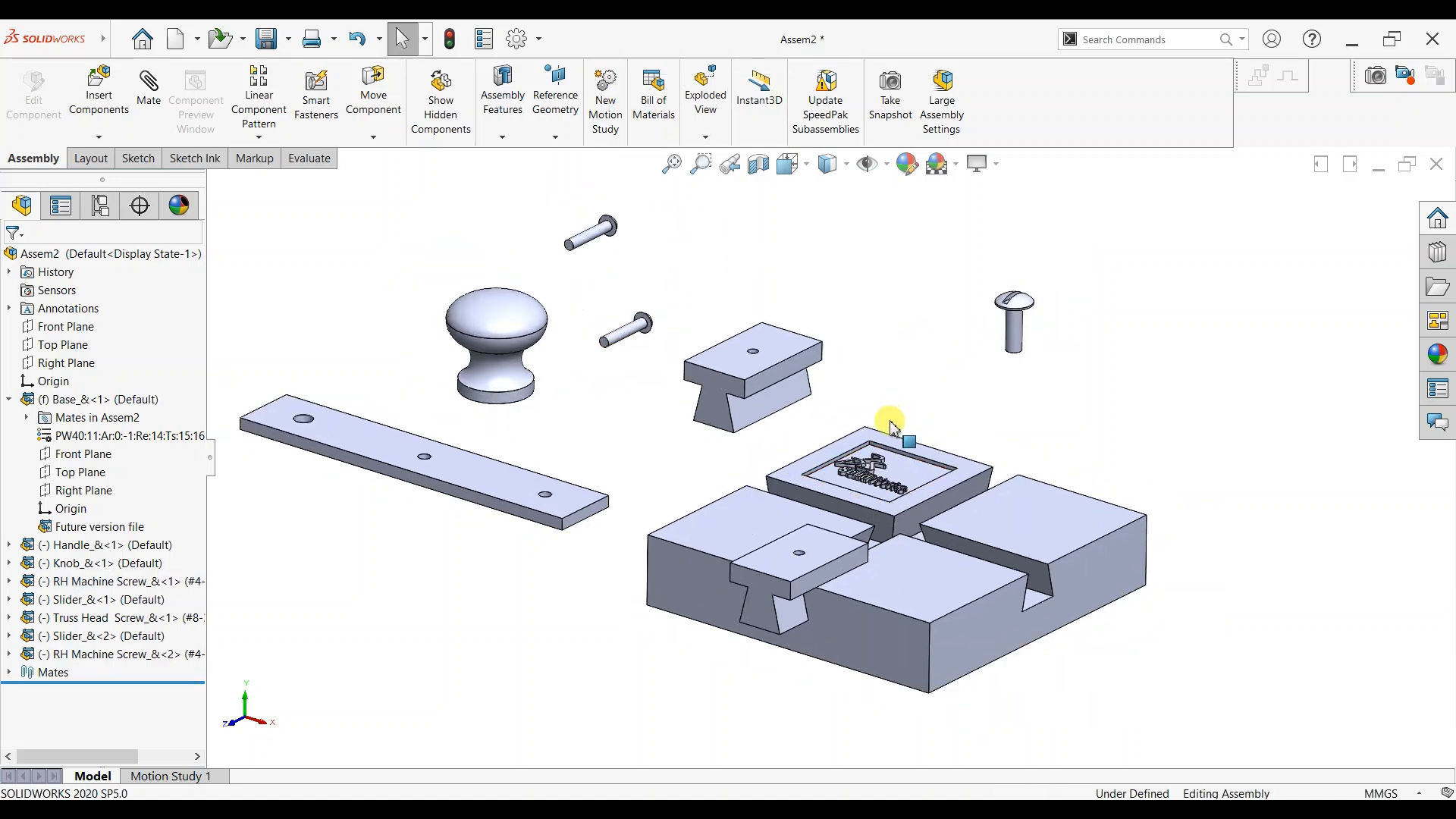
pyautogui.moveTo(721, 422); pyautogui.dragTo(735, 334, button='middle')
pyautogui.click(726, 438)
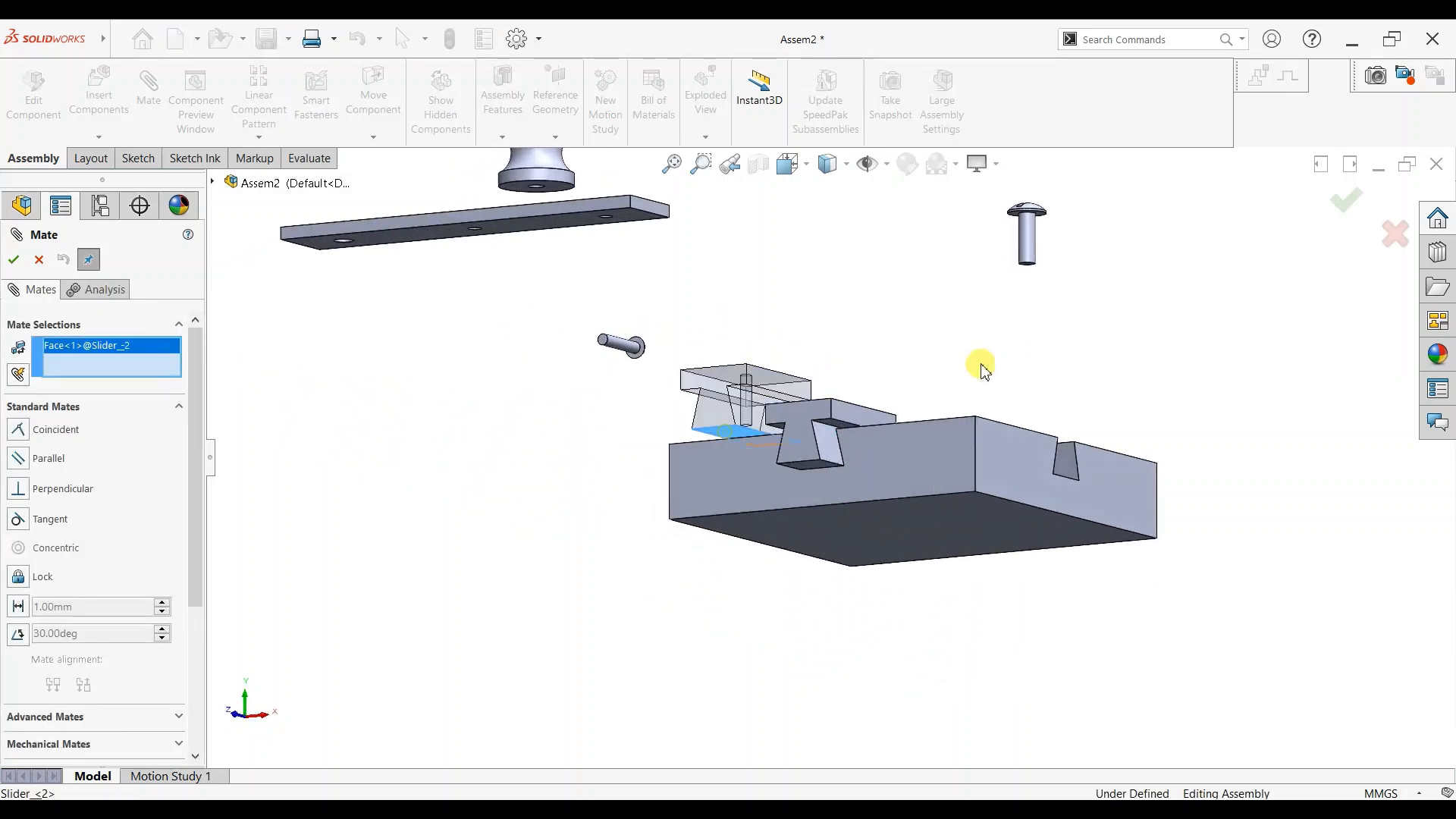
pyautogui.moveTo(978, 367); pyautogui.dragTo(1035, 479, button='middle')
pyautogui.click(1064, 476)
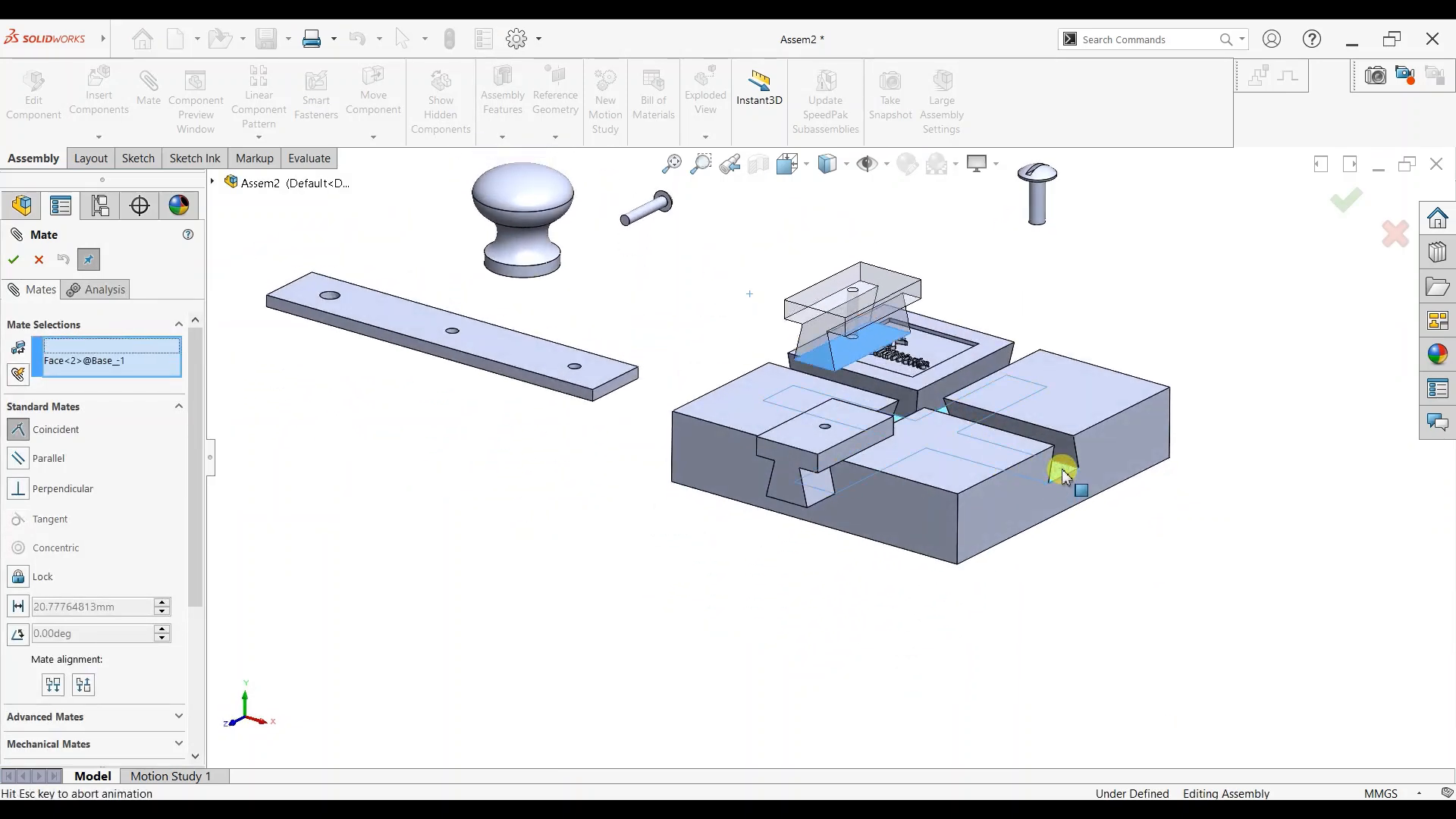
pyautogui.press('Return')
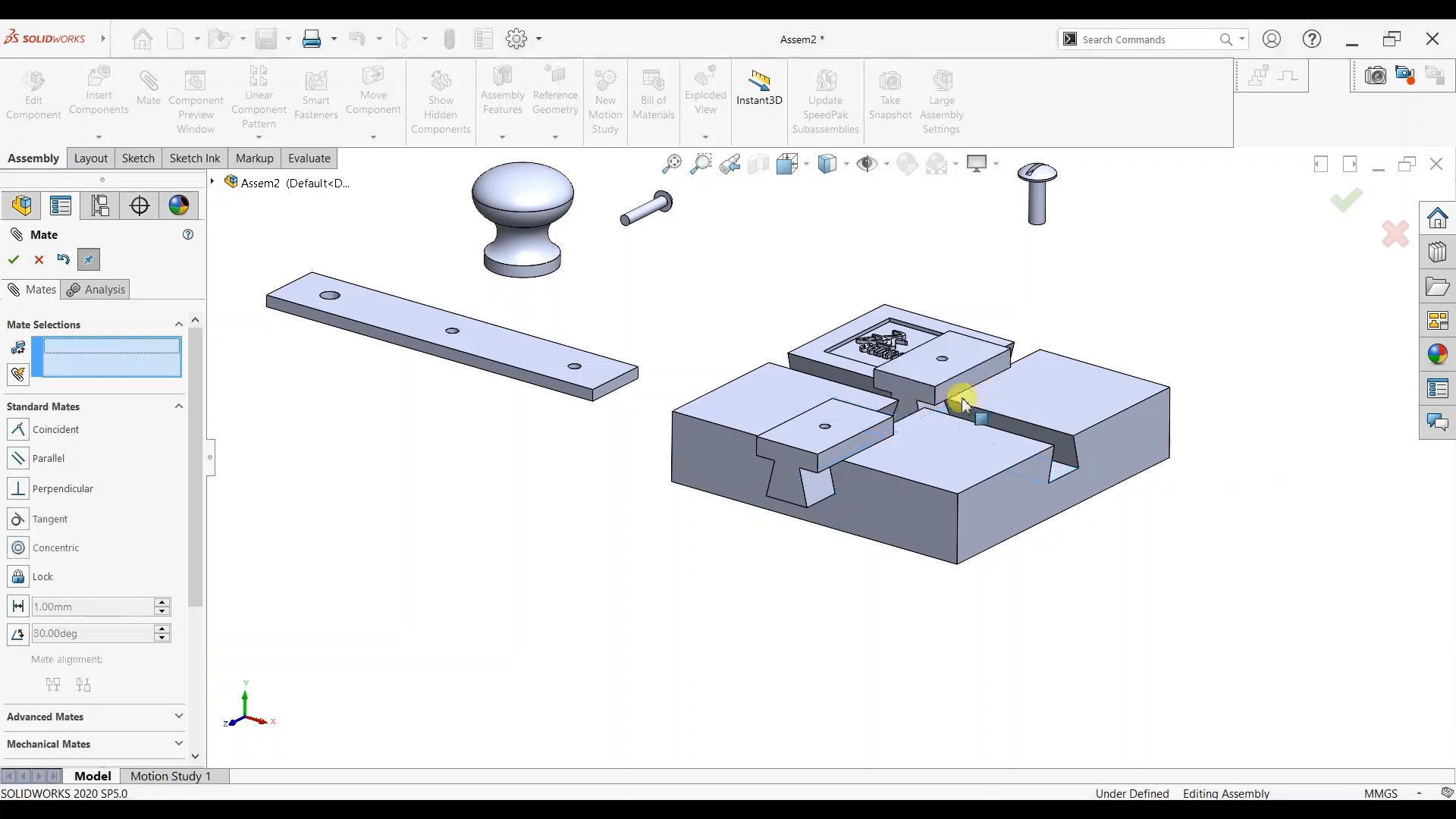
# Mate the second slider's slanted side face coincident with the matching wall of the base's other dovetail slot.
pyautogui.click(942, 414)
pyautogui.moveTo(1056, 422); pyautogui.dragTo(975, 439, button='middle')
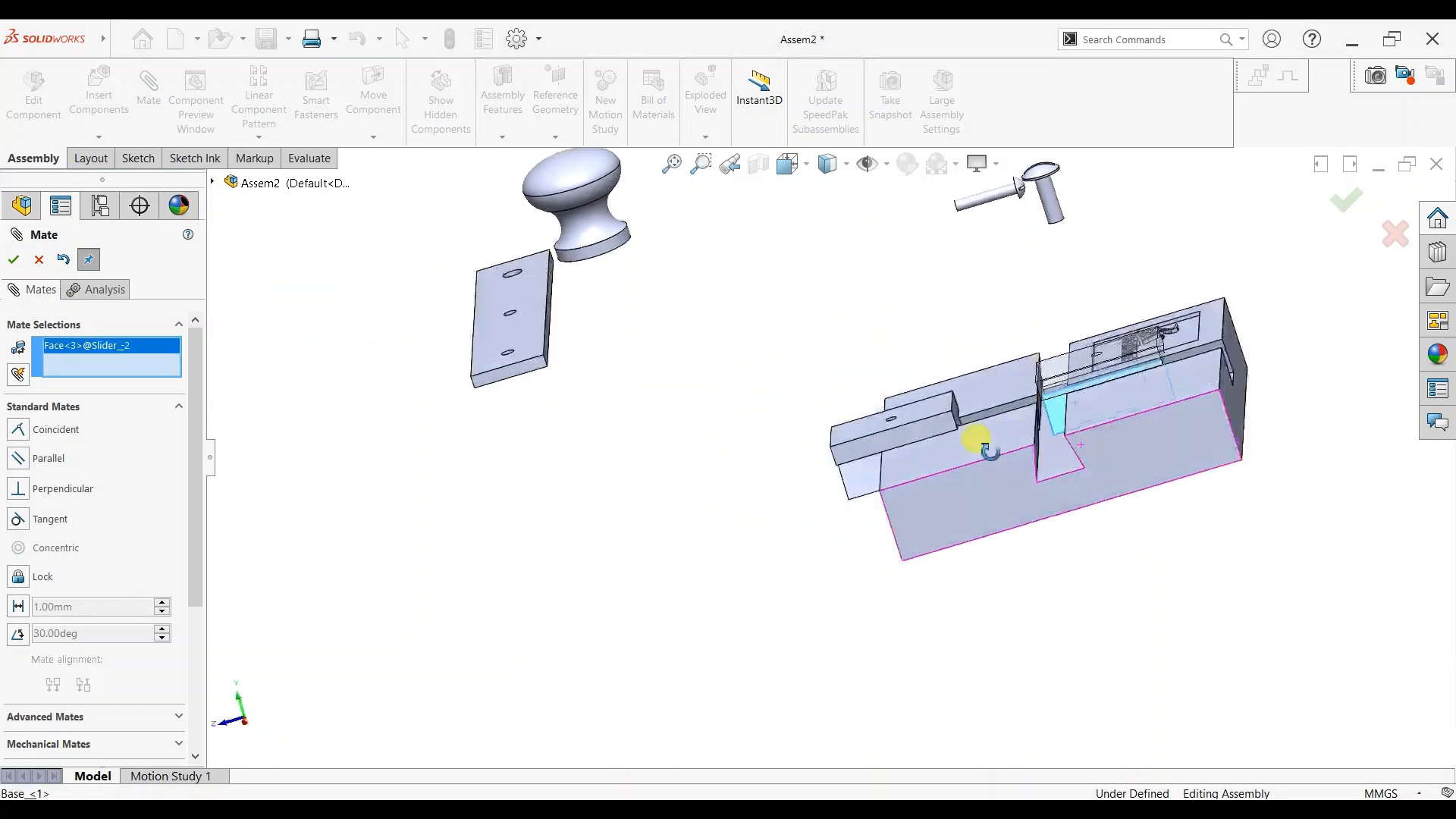
pyautogui.moveTo(1098, 423); pyautogui.dragTo(1065, 448, button='middle')
pyautogui.click(1064, 449)
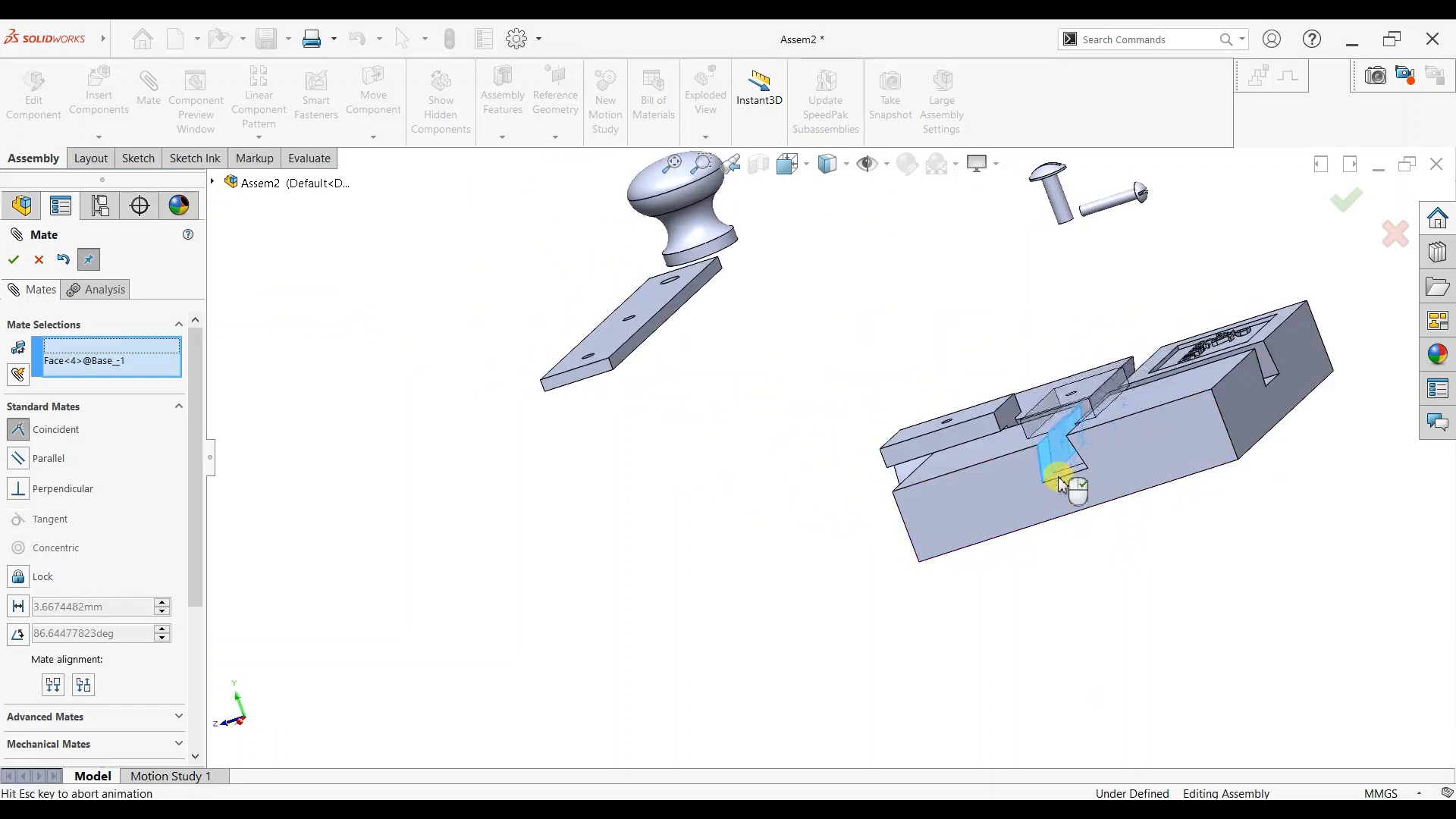
pyautogui.click(1263, 504)
# Add a concentric mate between the handle's middle hole and the first slider's hole.
pyautogui.scroll(4, 950, 475)
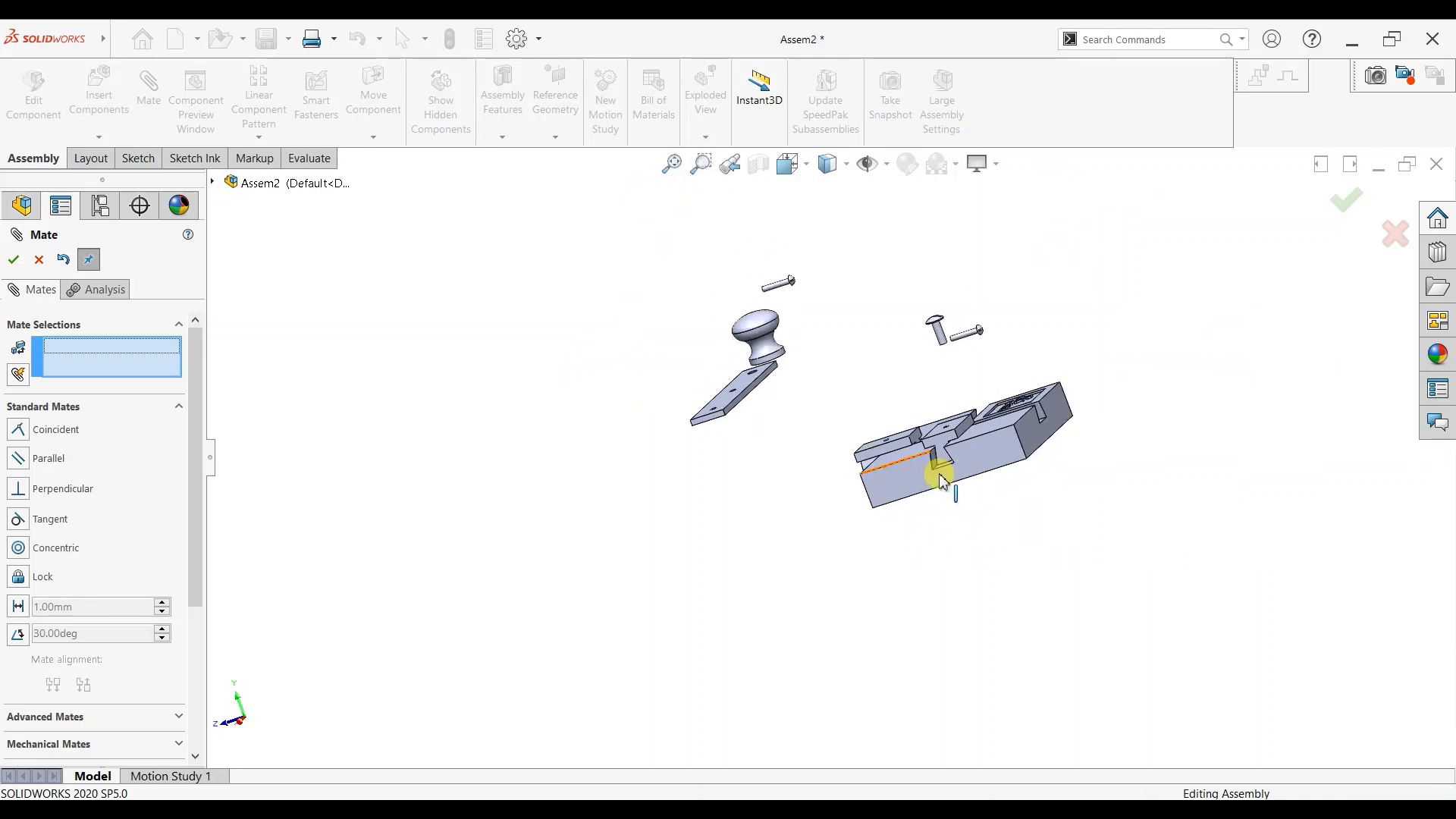
pyautogui.moveTo(938, 473); pyautogui.dragTo(1057, 447, button='middle')
pyautogui.scroll(-4, 1050, 379)
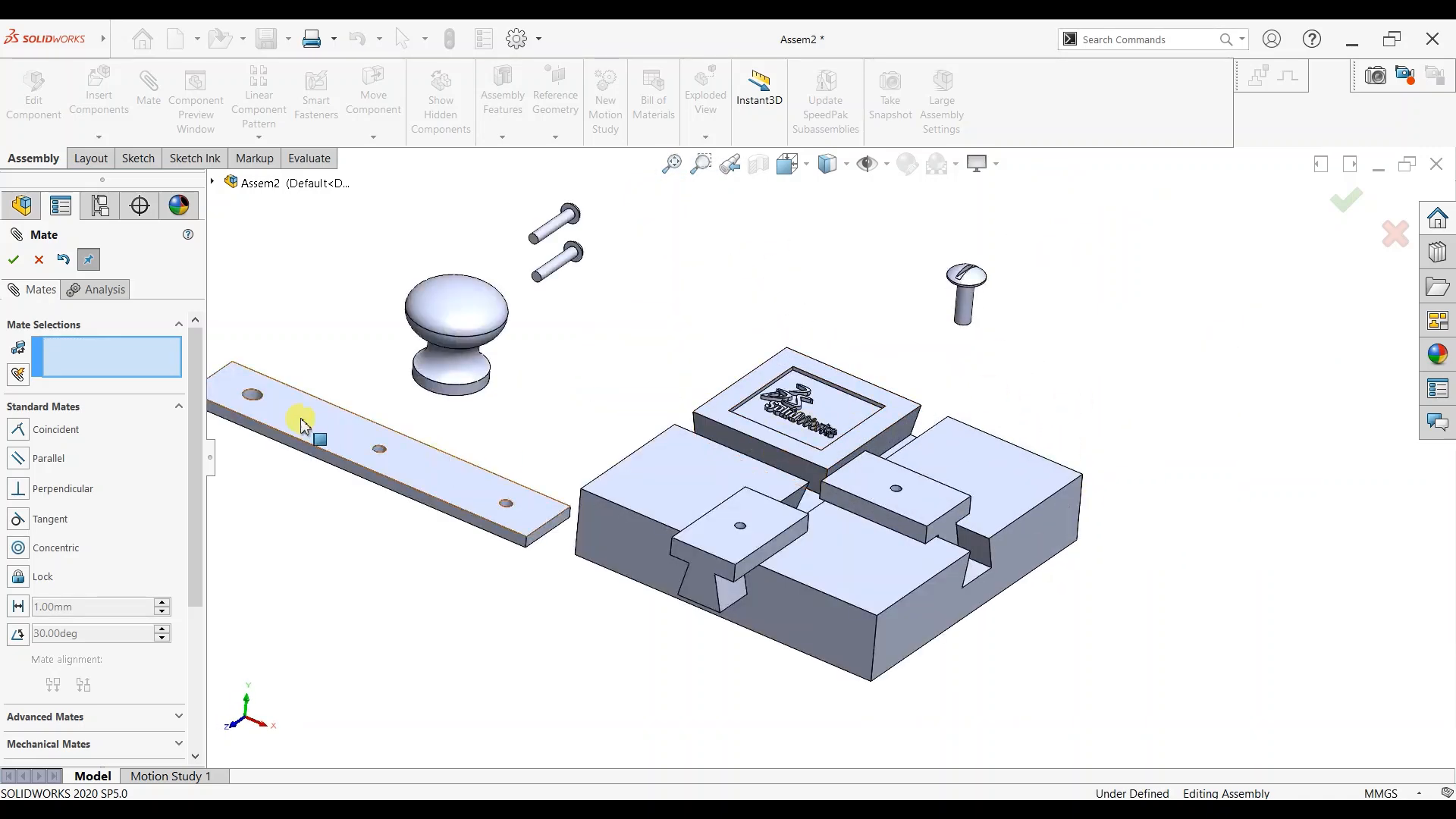
pyautogui.click(382, 455)
pyautogui.scroll(-4, 731, 525)
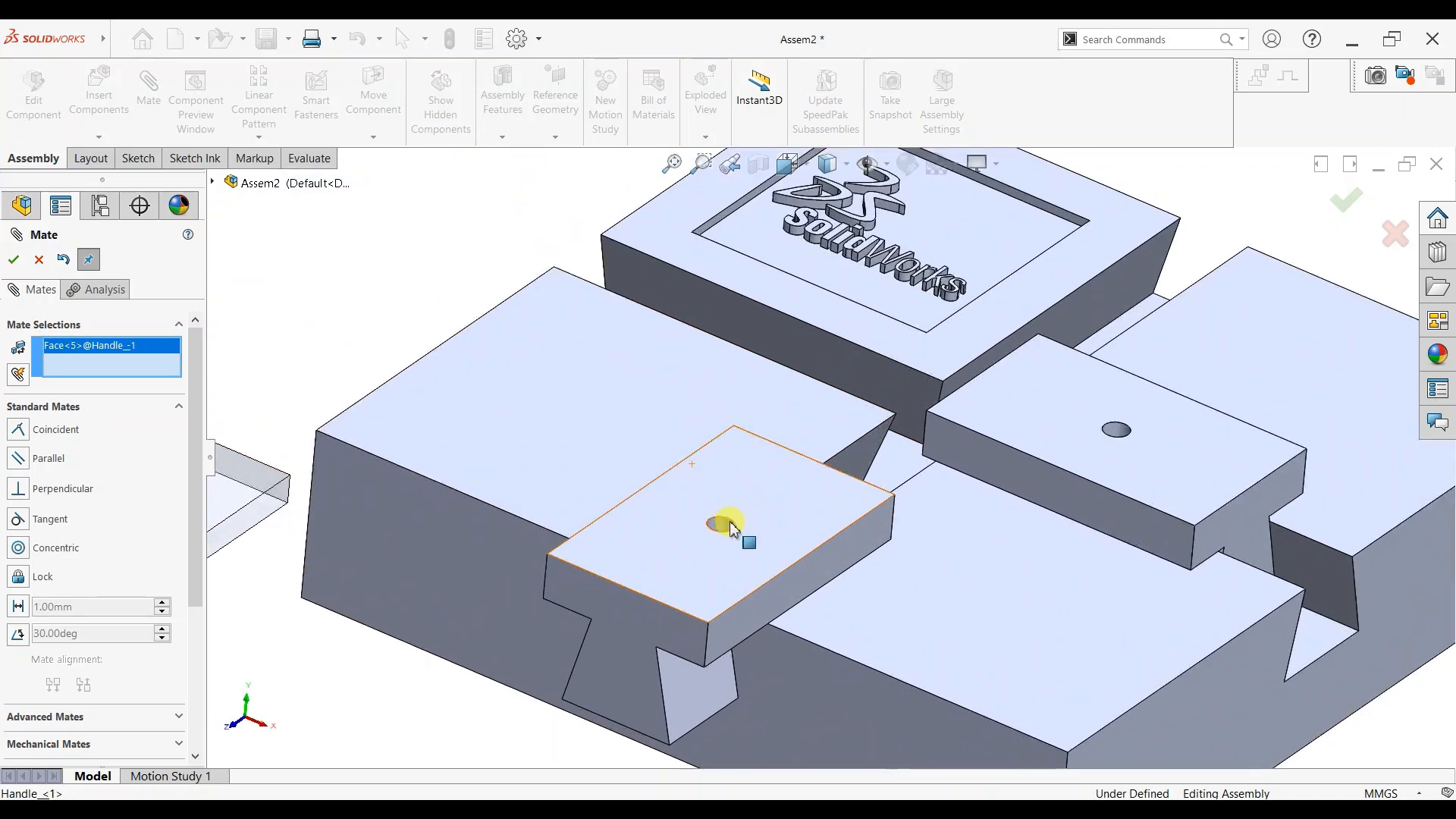
pyautogui.click(724, 531)
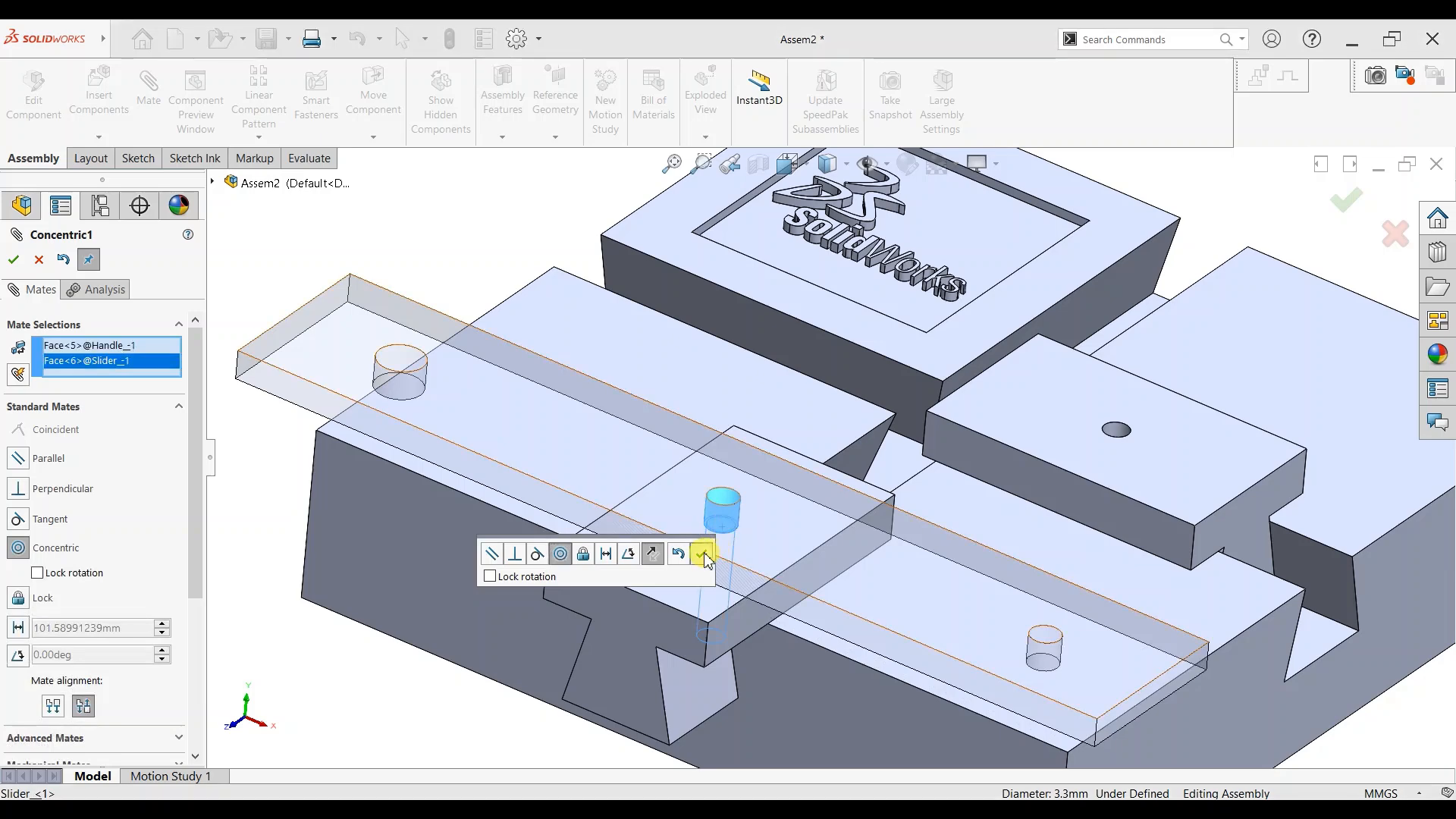
pyautogui.click(706, 558)
# Add a concentric mate between the handle's small end hole and the second slider's hole.
pyautogui.click(1050, 652)
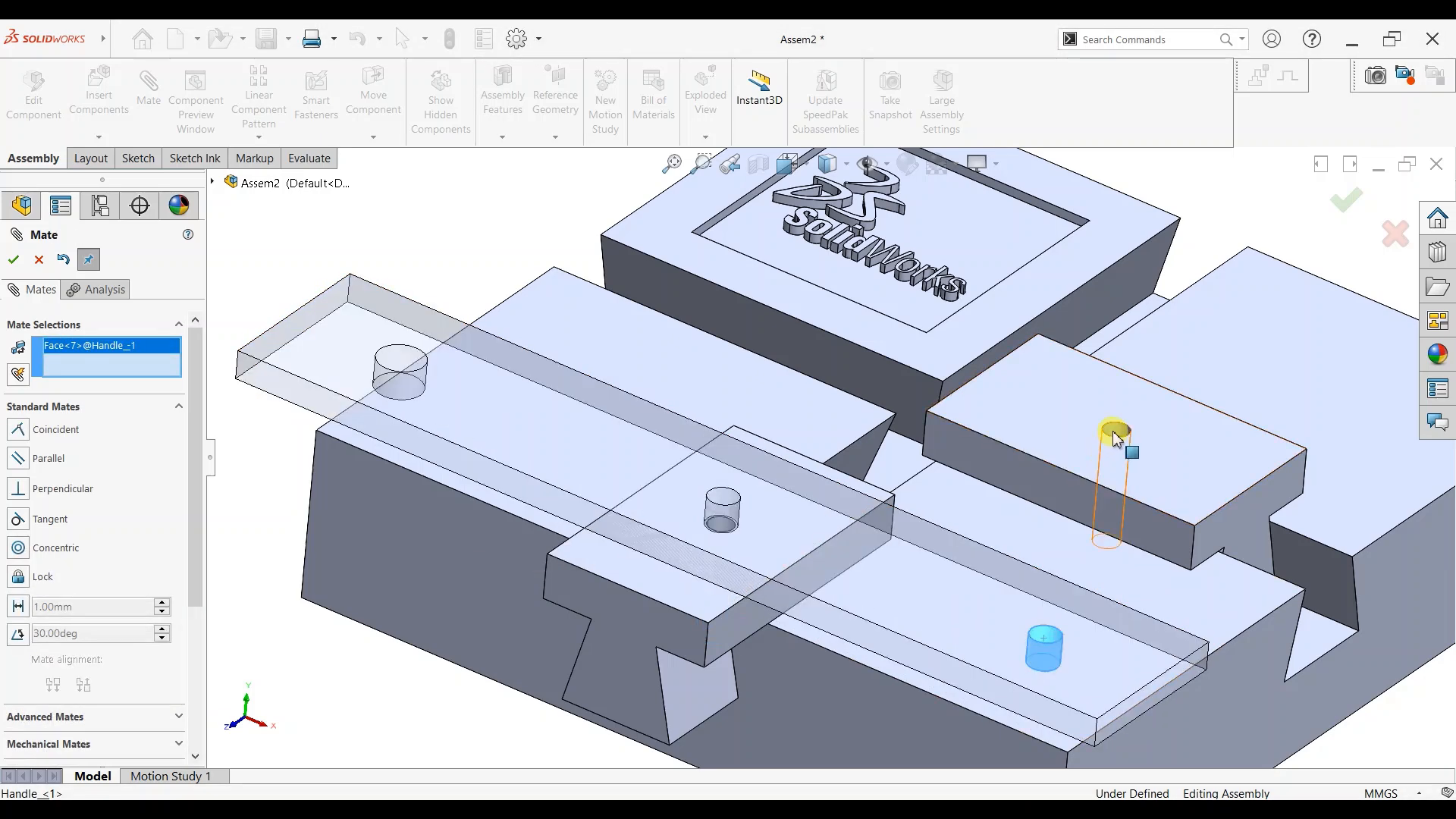
pyautogui.click(1115, 438)
pyautogui.click(1343, 395)
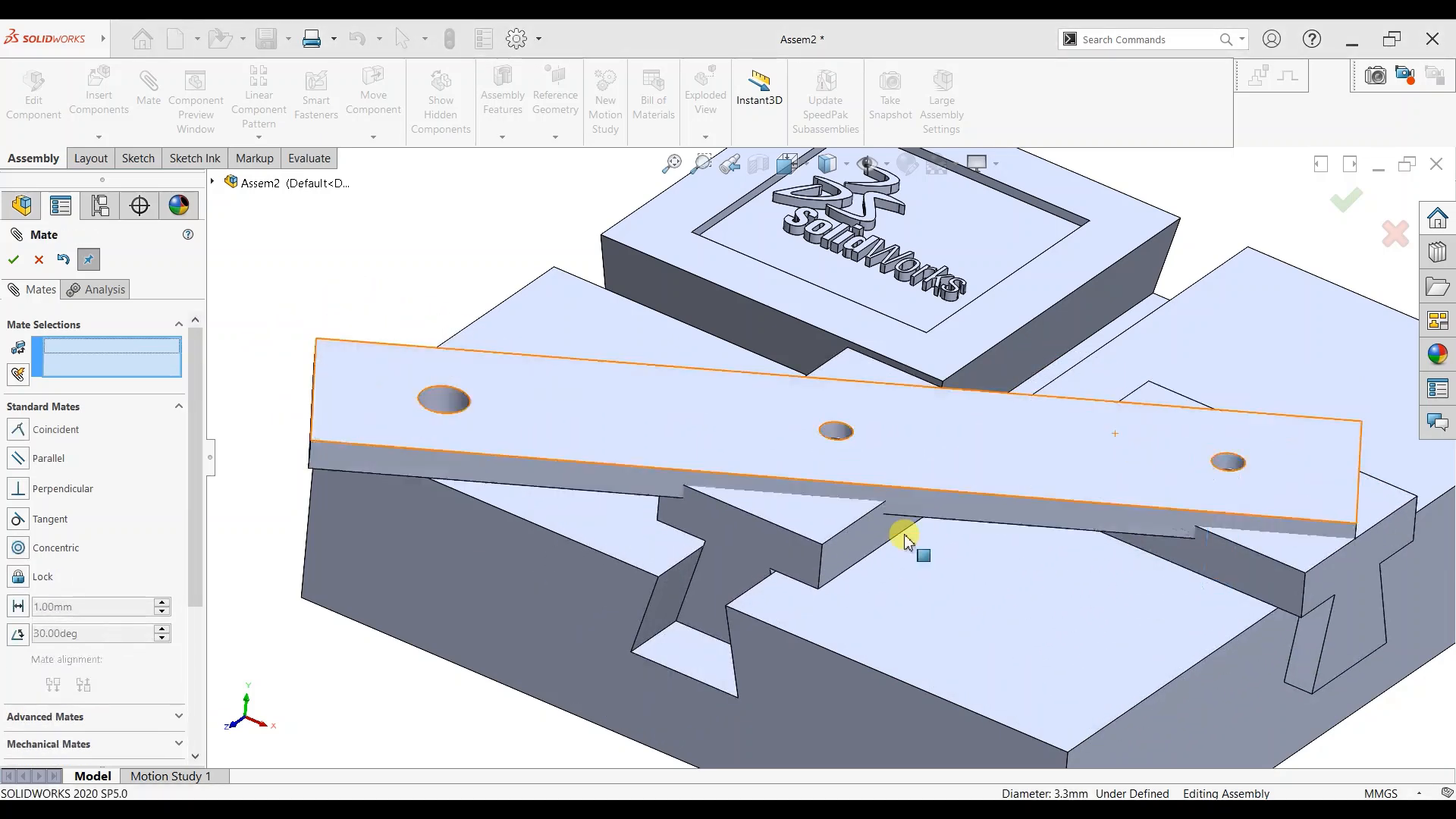
# Mate the handle's underside coincident with the first slider's top face.
pyautogui.scroll(2, 917, 508)
pyautogui.moveTo(931, 407); pyautogui.dragTo(913, 504, button='middle')
pyautogui.click(954, 415)
pyautogui.click(913, 504)
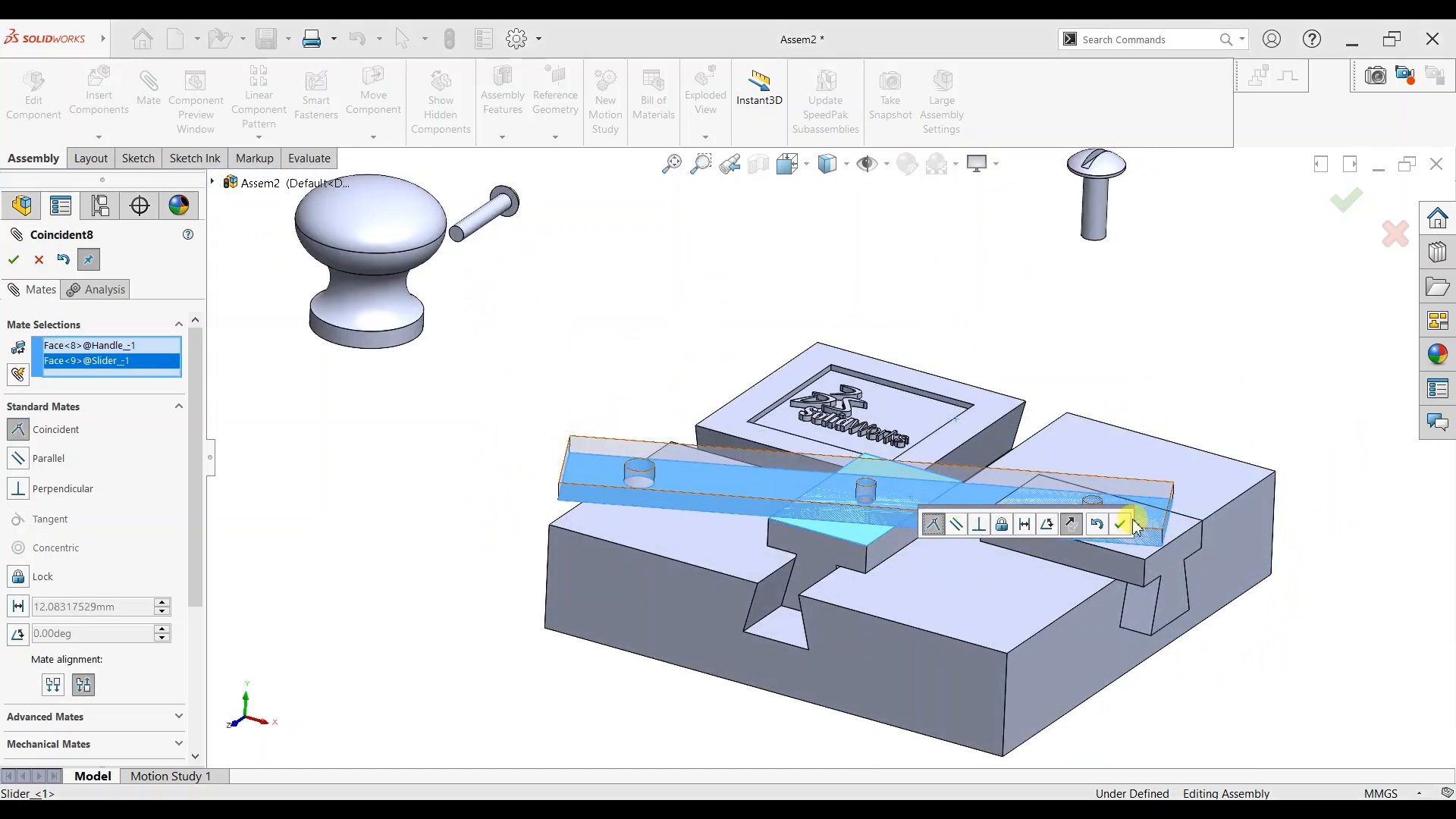
pyautogui.scroll(-1, 1303, 452)
pyautogui.scroll(2, 662, 344)
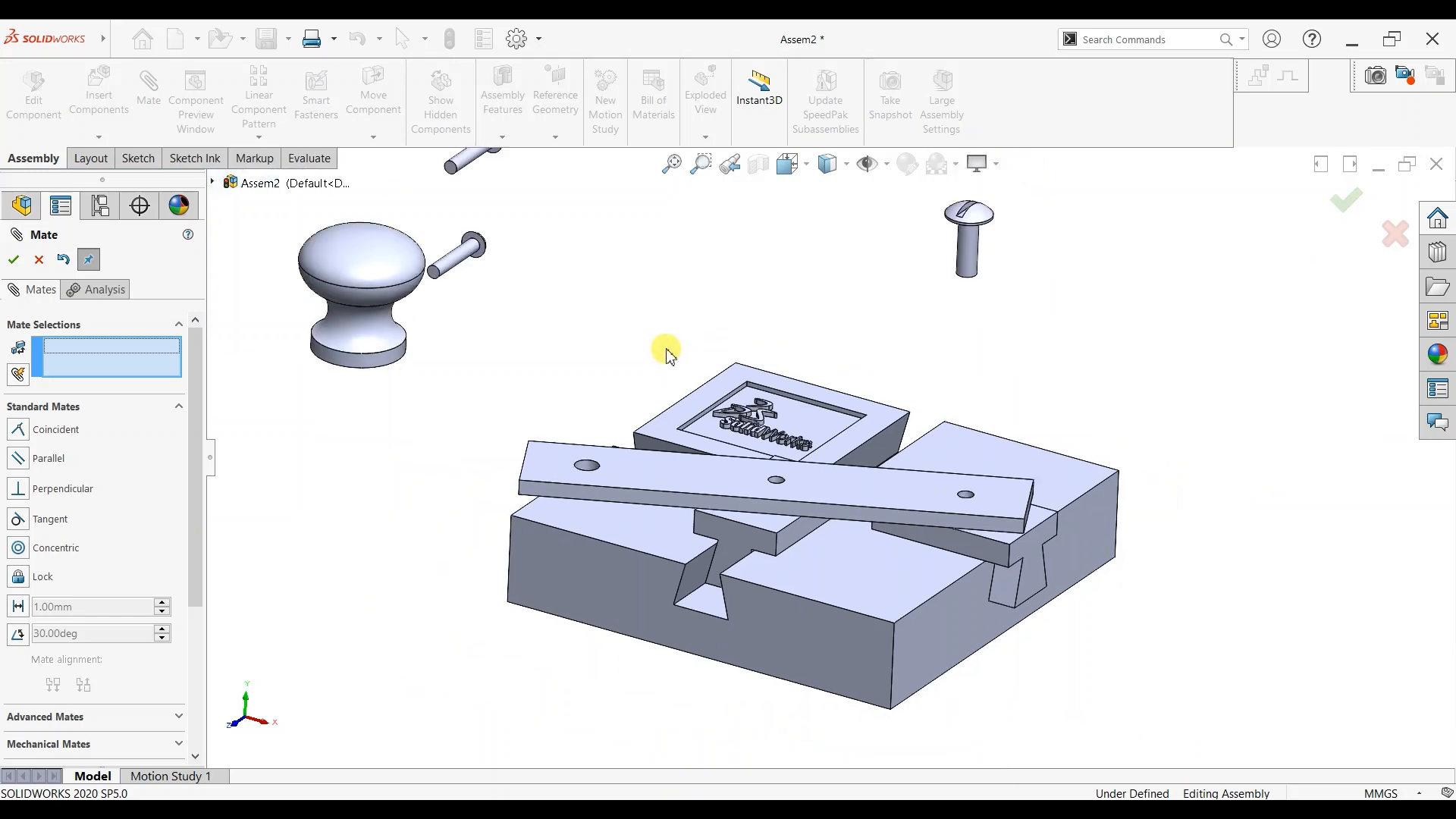
# Add a concentric mate between the hole in the knob's base and the handle's large end hole.
pyautogui.moveTo(469, 369); pyautogui.dragTo(461, 228, button='middle')
pyautogui.scroll(-4, 401, 247)
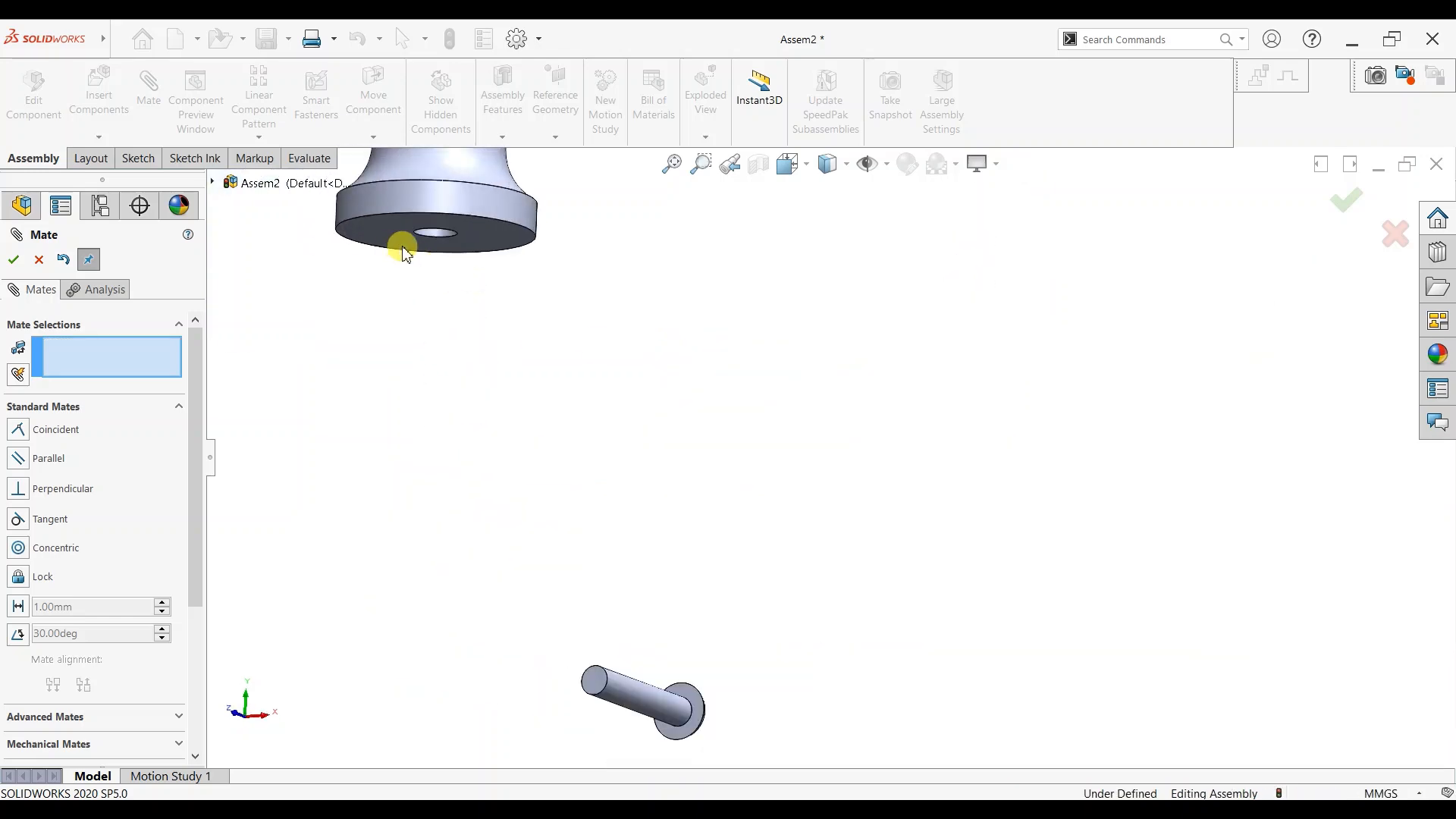
pyautogui.click(431, 235)
pyautogui.scroll(5, 849, 505)
pyautogui.moveTo(929, 507); pyautogui.dragTo(894, 617, button='middle')
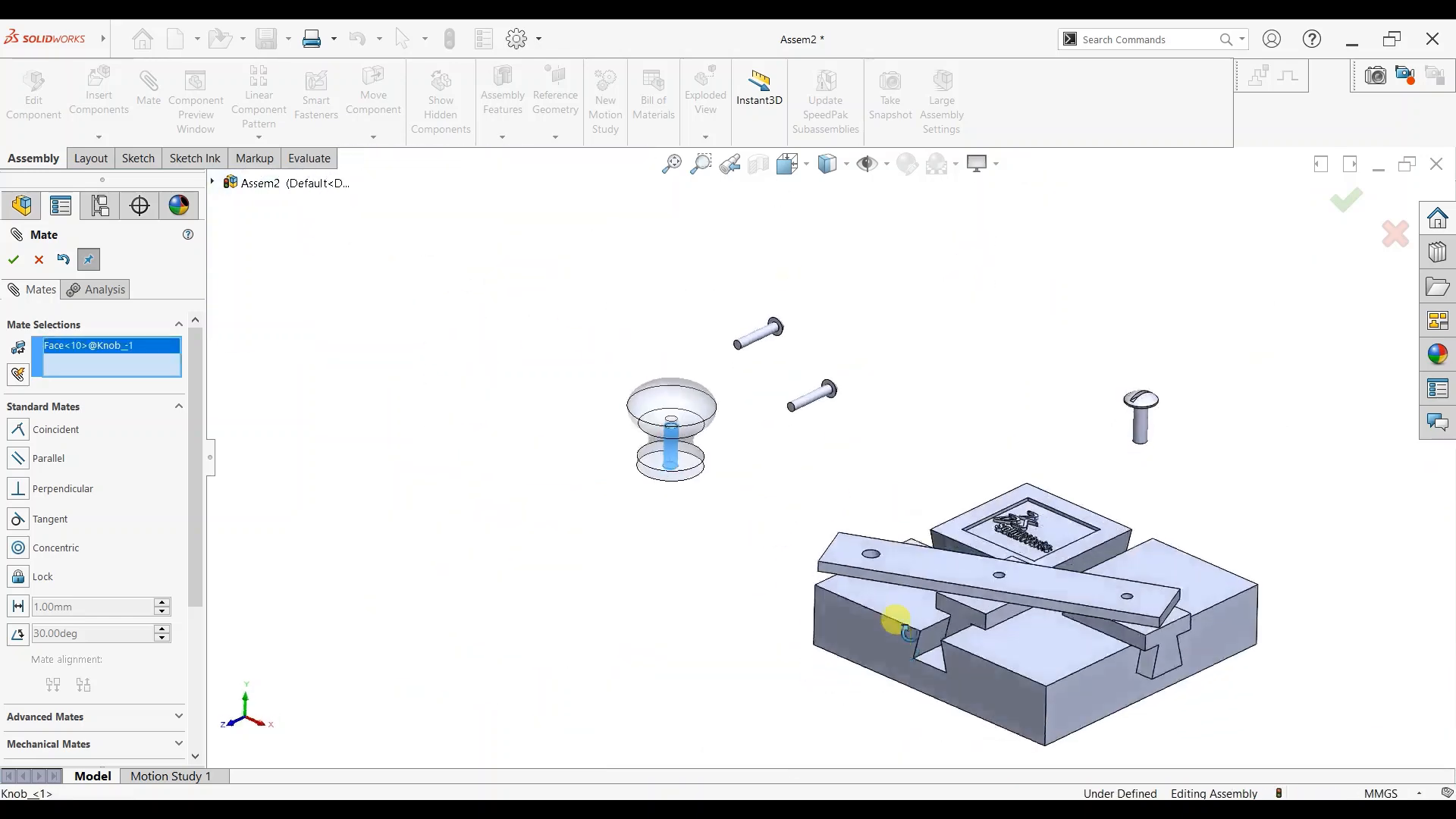
pyautogui.scroll(-4, 1145, 565)
pyautogui.click(569, 553)
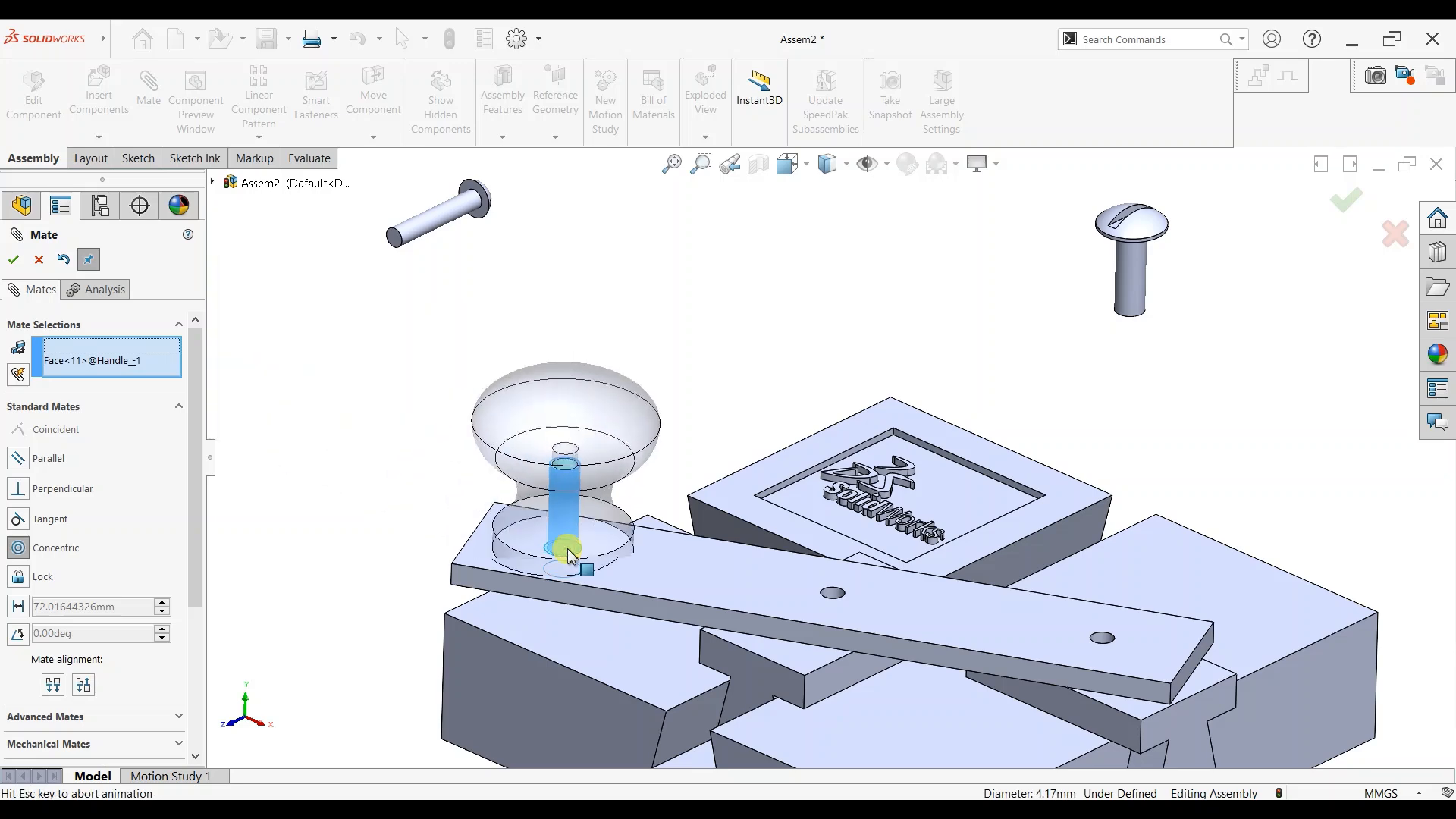
pyautogui.click(547, 575)
# Mate the knob's bottom circular edge coincident with the handle's top face.
pyautogui.moveTo(578, 412); pyautogui.dragTo(629, 528, button='middle')
pyautogui.click(629, 529)
pyautogui.moveTo(702, 494); pyautogui.dragTo(698, 553, button='middle')
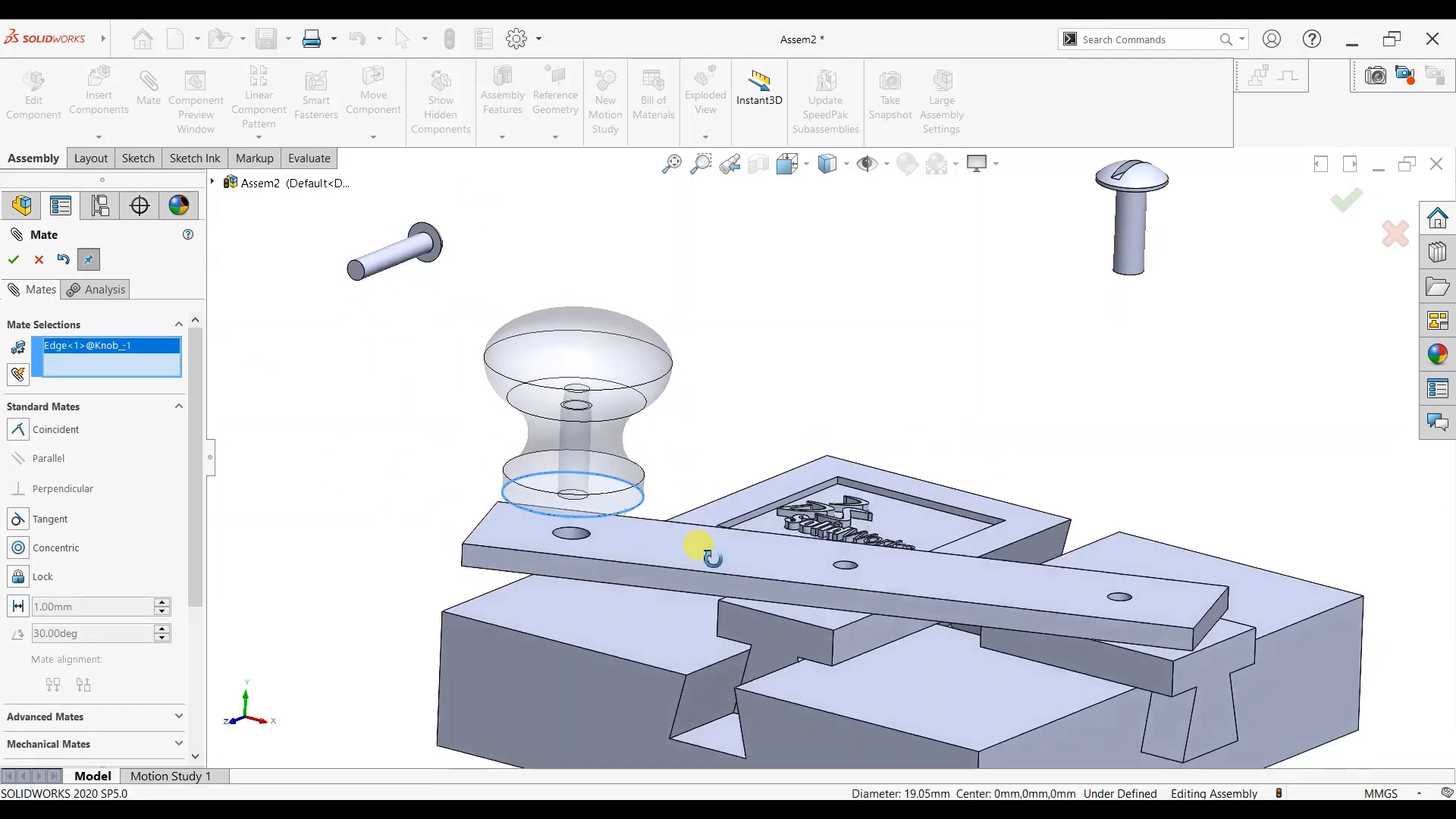
pyautogui.click(686, 547)
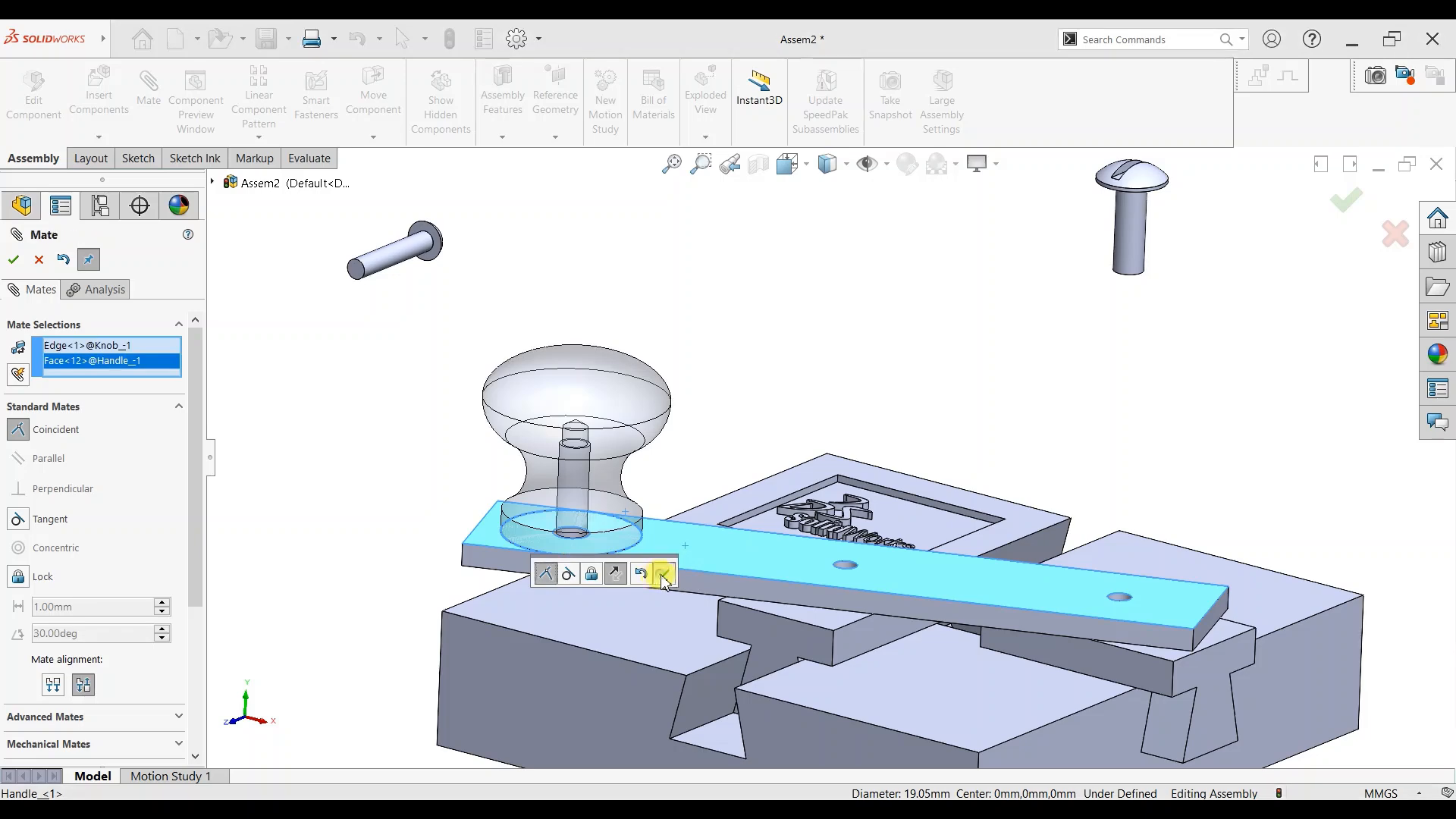
pyautogui.click(663, 579)
# Swing the handle around by its knob so the two sliders travel along their dovetail slots.
pyautogui.scroll(5, 919, 579)
pyautogui.moveTo(919, 579); pyautogui.dragTo(998, 429, button='middle')
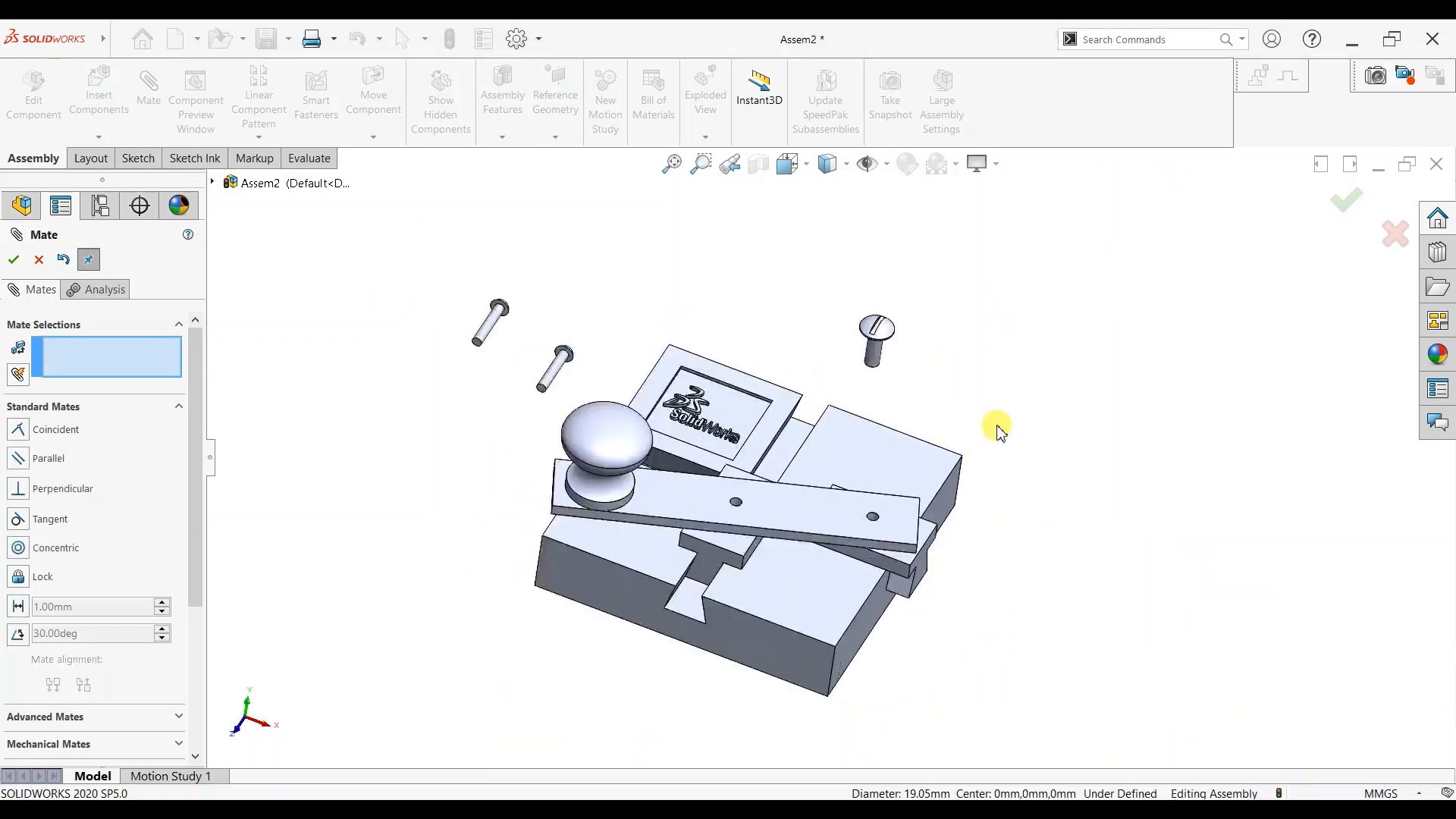
pyautogui.moveTo(594, 466); pyautogui.dragTo(819, 654)
pyautogui.moveTo(1007, 599); pyautogui.dragTo(966, 490, button='middle')
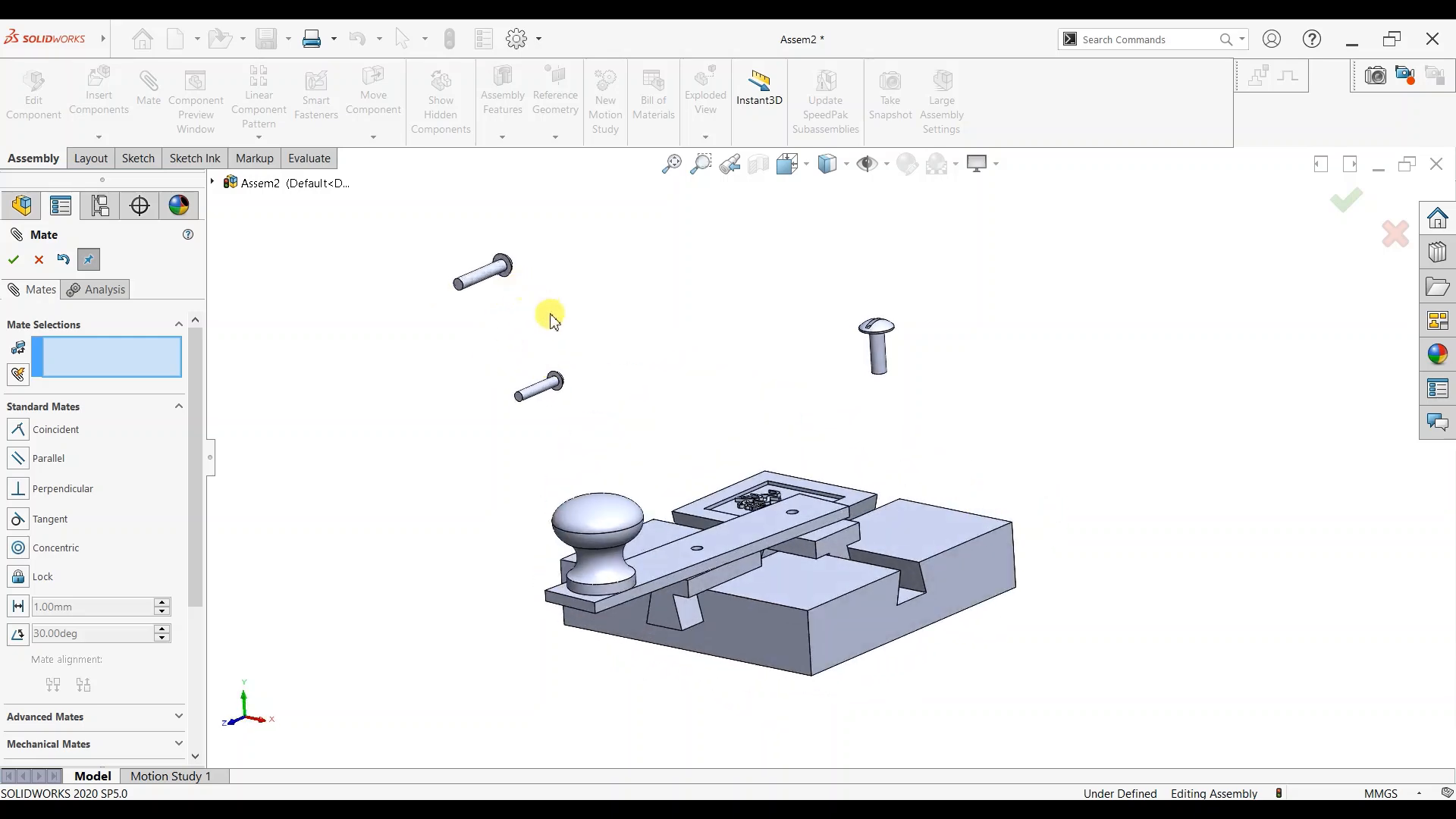
# Add a concentric mate between the first RH machine screw's head edge and the handle's middle hole edge.
pyautogui.scroll(-3, 552, 318)
pyautogui.click(536, 275)
pyautogui.scroll(3, 849, 493)
pyautogui.scroll(-3, 831, 637)
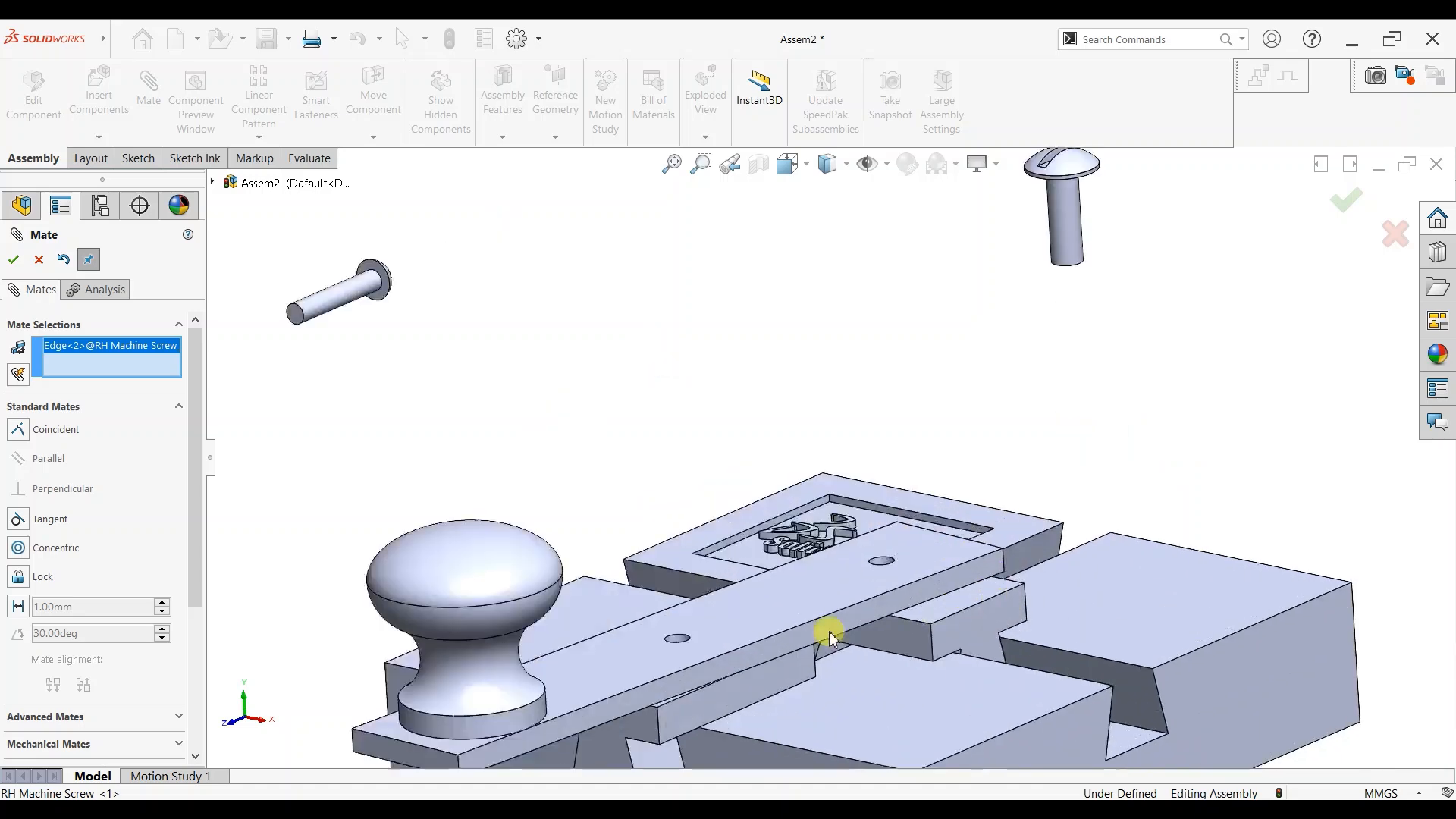
pyautogui.click(678, 638)
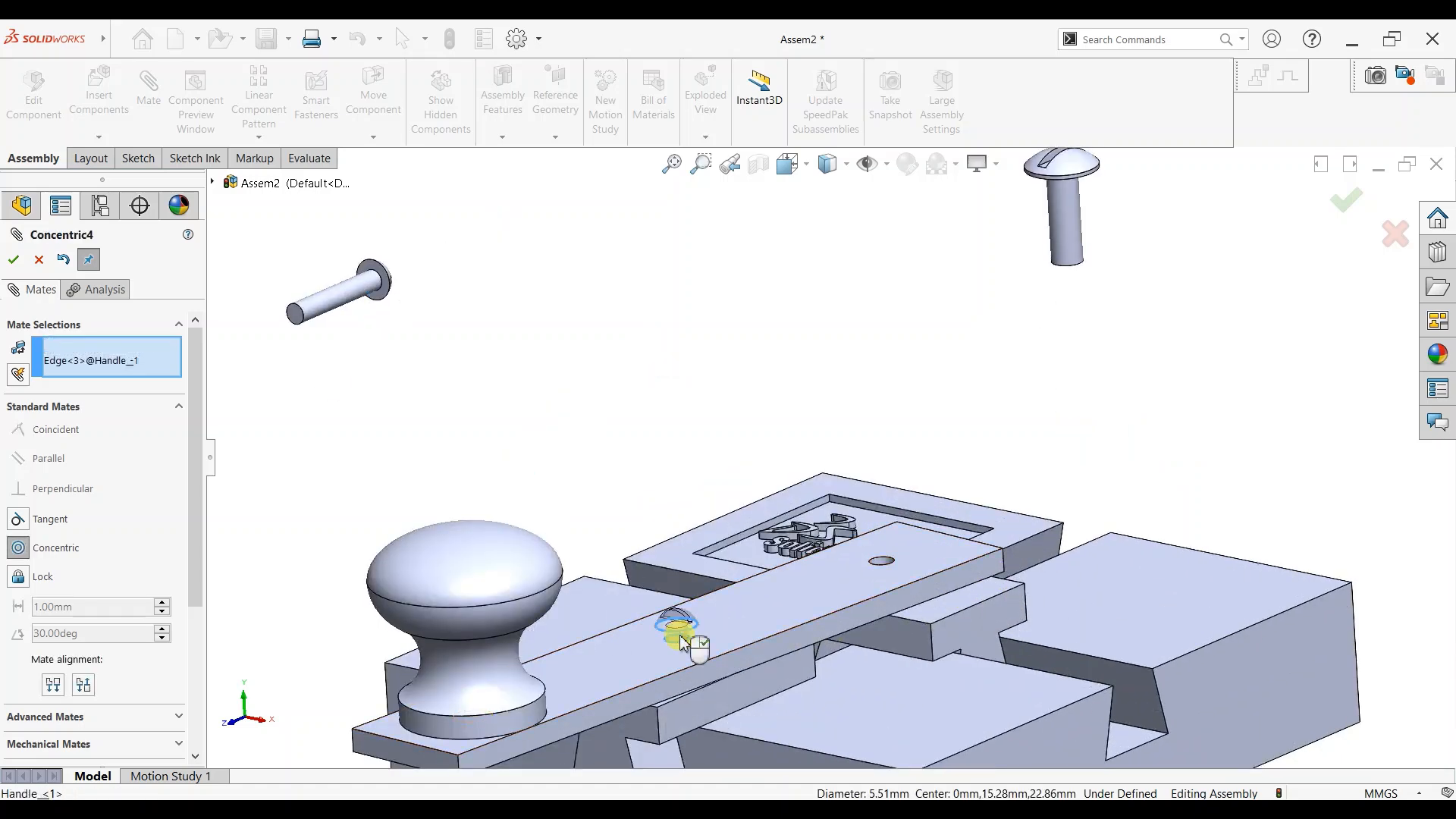
pyautogui.click(660, 664)
# Seat the first RH machine screw by mating its head's lower edge coincident with the handle's top face.
pyautogui.scroll(-3, 697, 561)
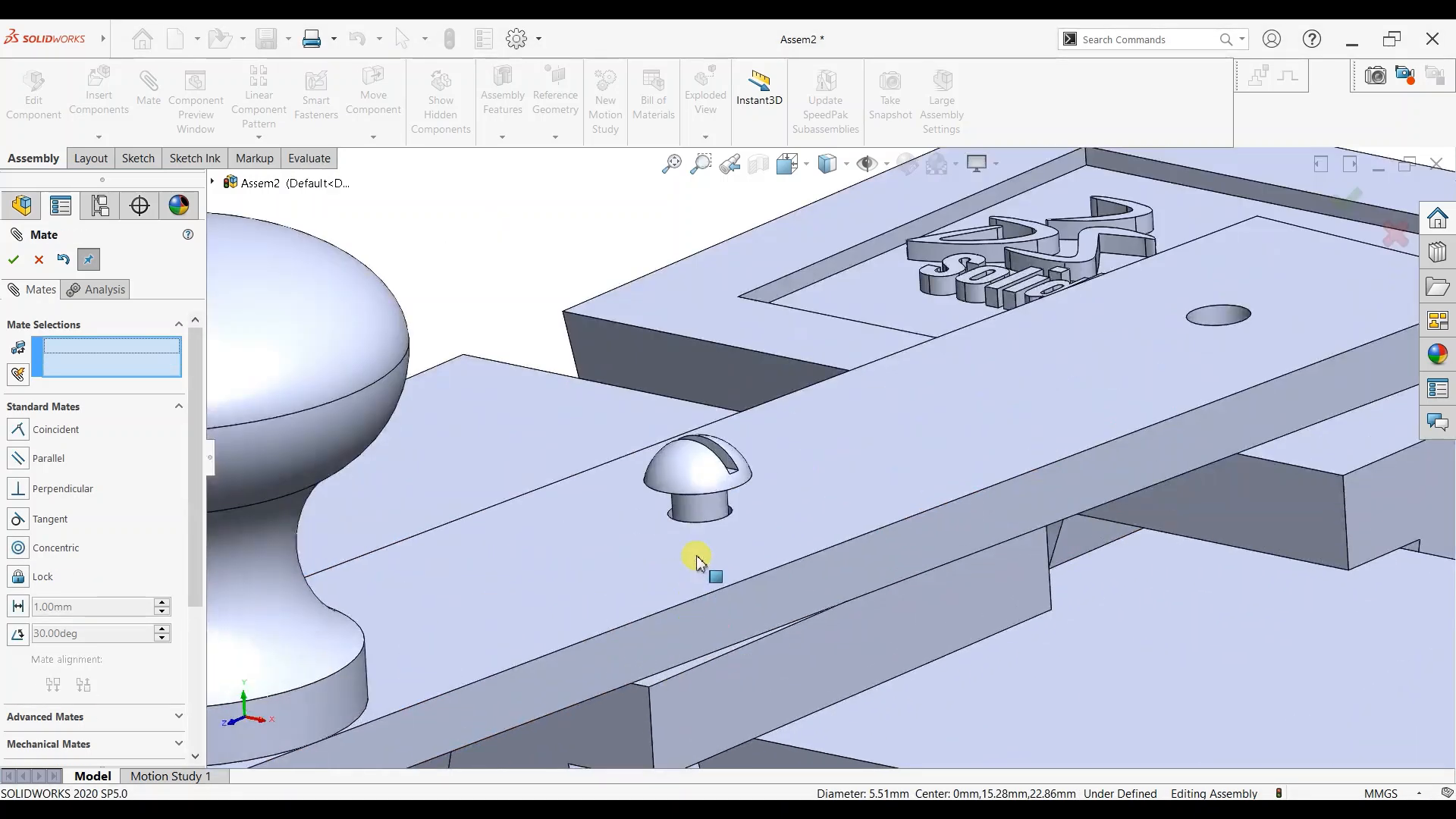
pyautogui.click(711, 502)
pyautogui.click(702, 543)
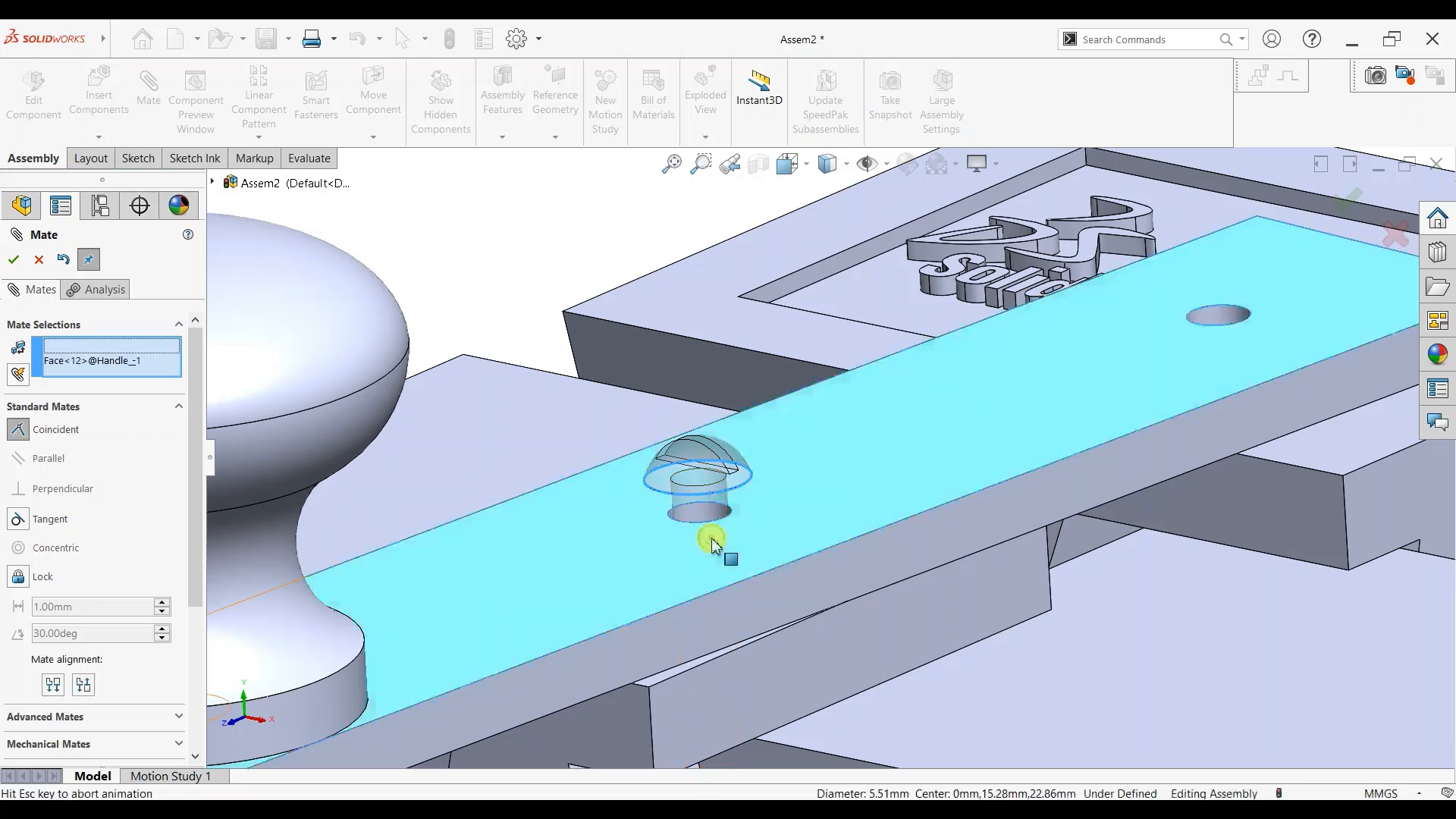
pyautogui.click(692, 568)
# Add a concentric mate between the second RH machine screw's head edge and the handle's small end hole edge.
pyautogui.scroll(5, 884, 372)
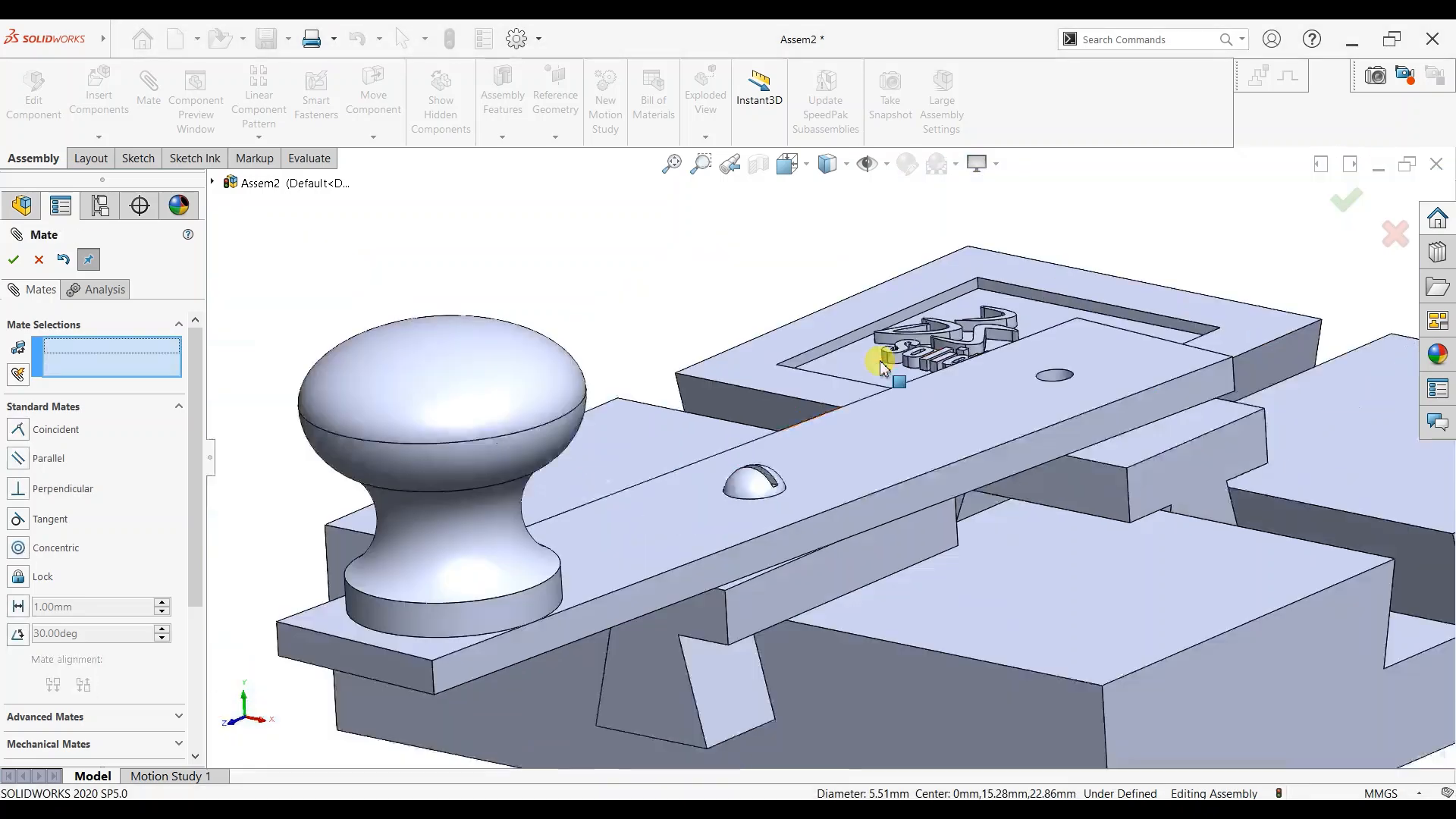
pyautogui.click(540, 191)
pyautogui.scroll(-2, 874, 334)
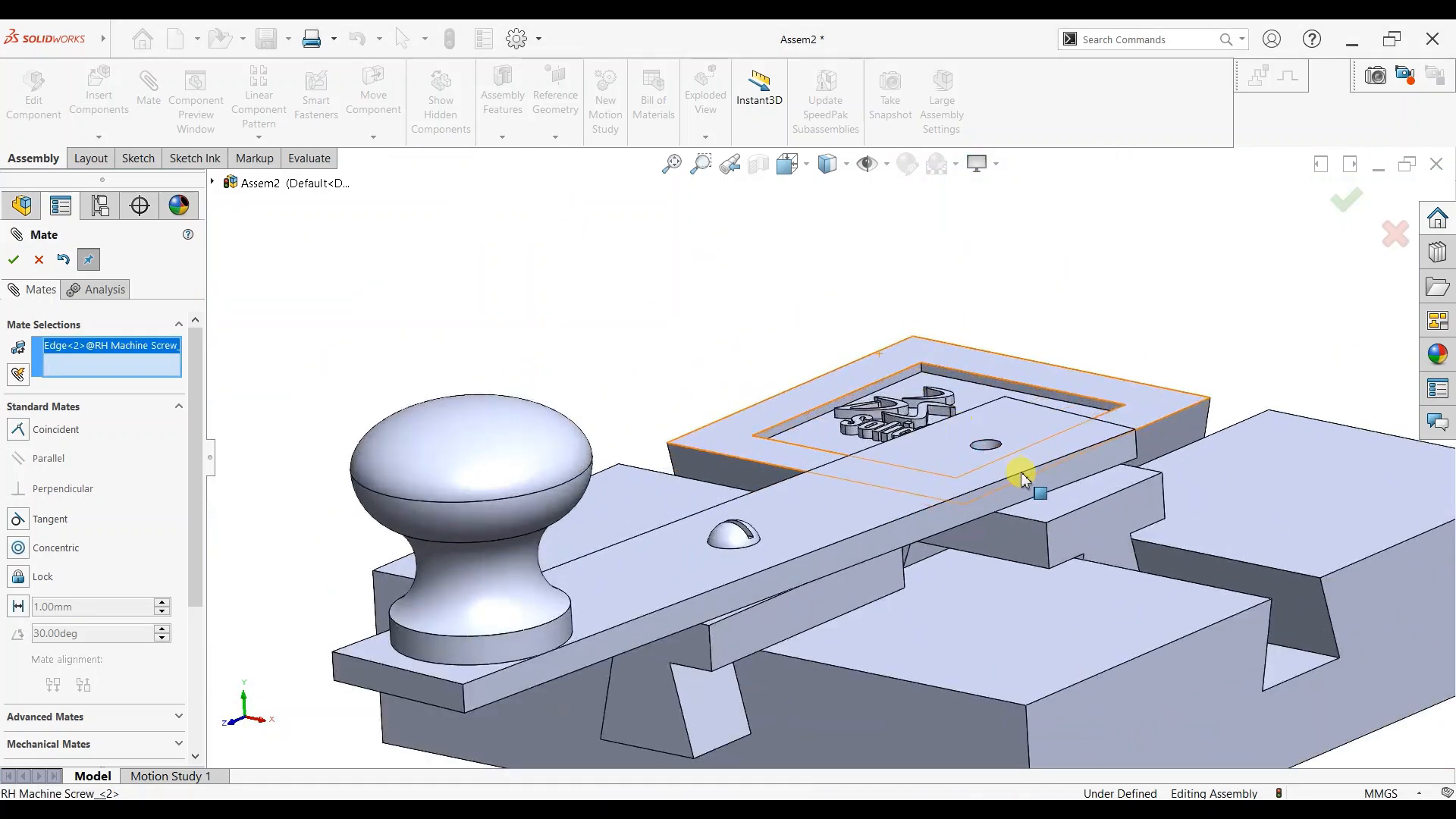
pyautogui.click(998, 442)
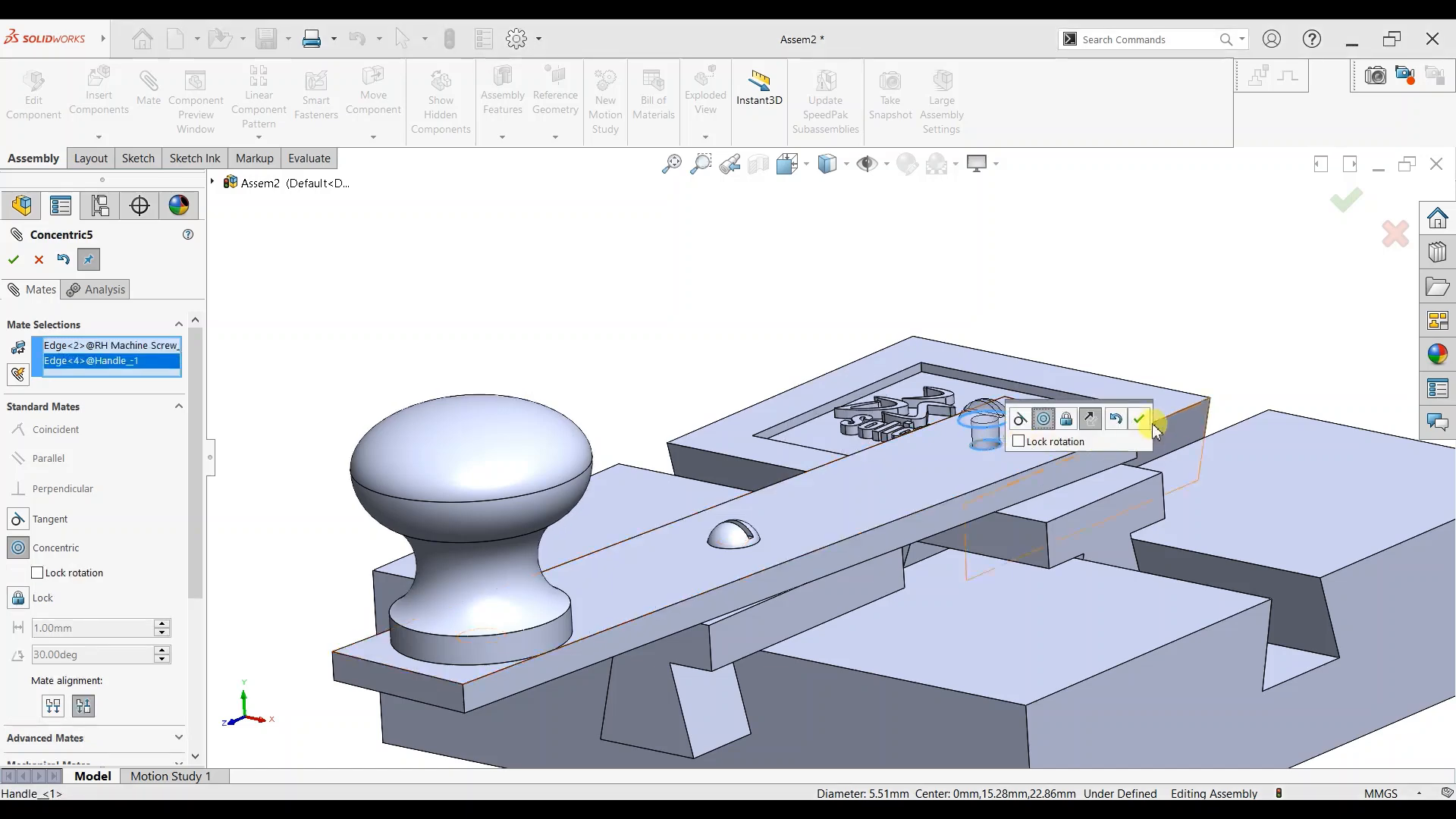
pyautogui.click(1142, 419)
# Seat the second RH machine screw by mating its head's lower edge coincident with the handle's top face.
pyautogui.scroll(-3, 915, 395)
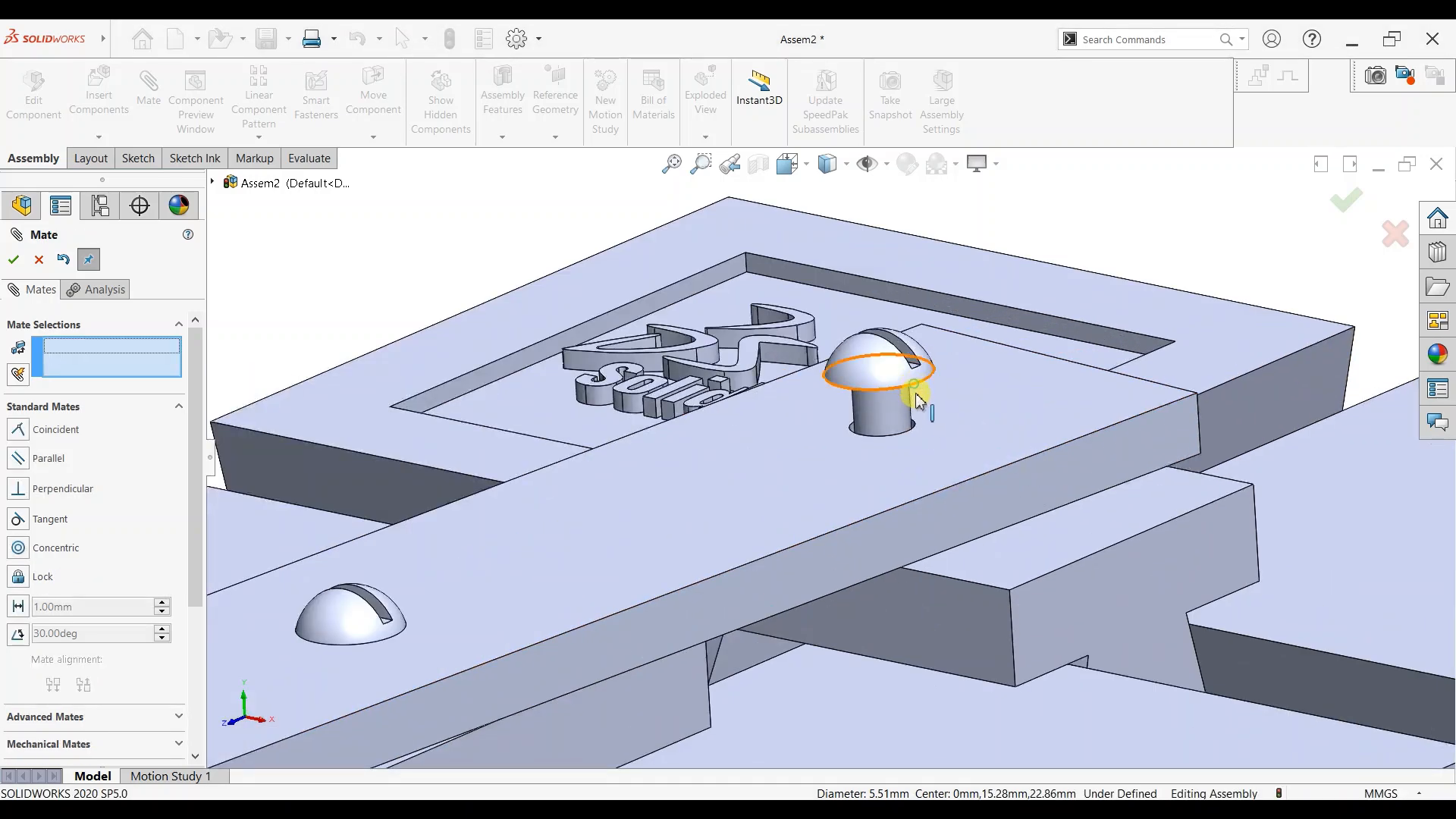
pyautogui.click(919, 400)
pyautogui.click(934, 422)
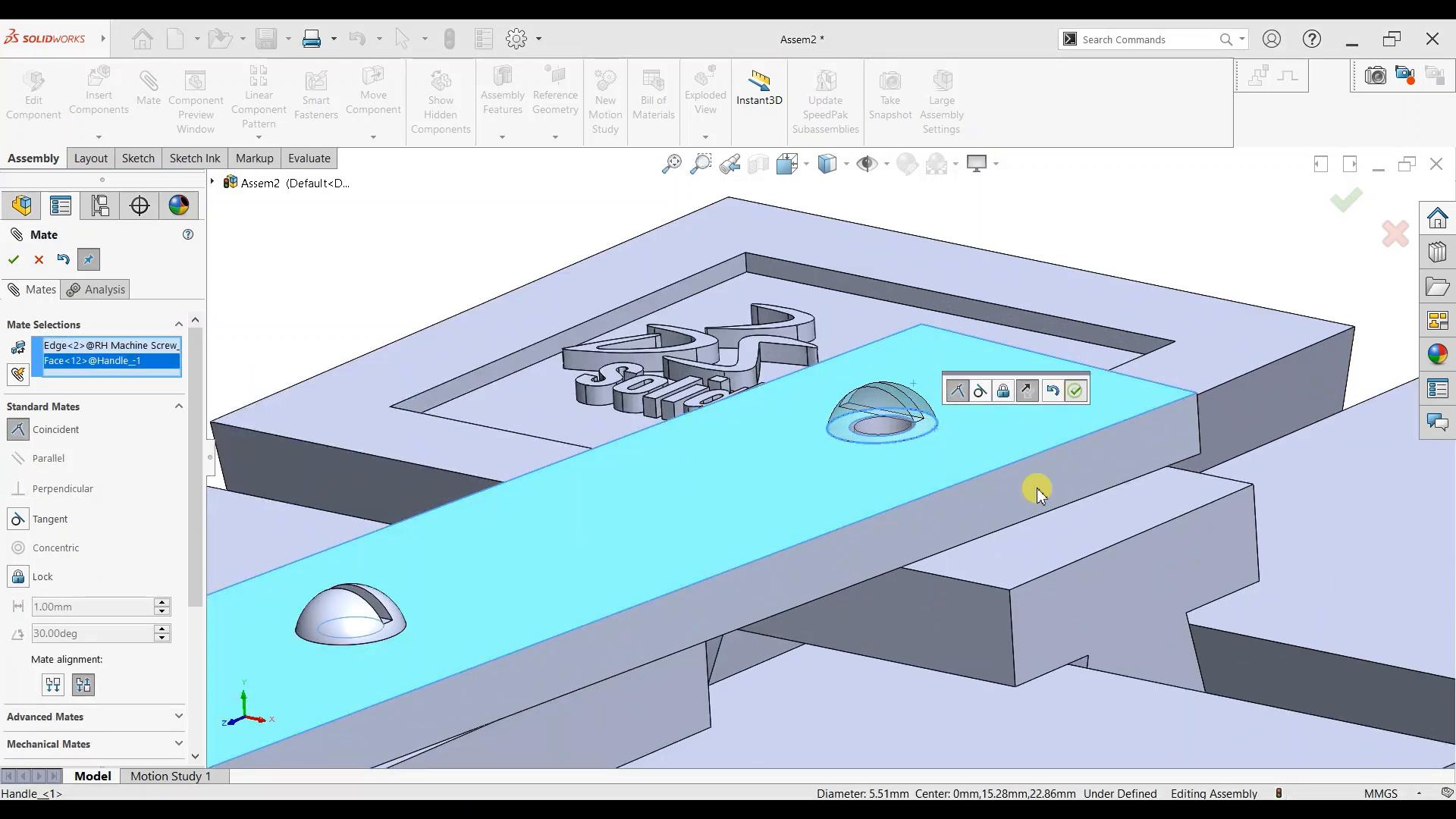
pyautogui.scroll(6, 949, 543)
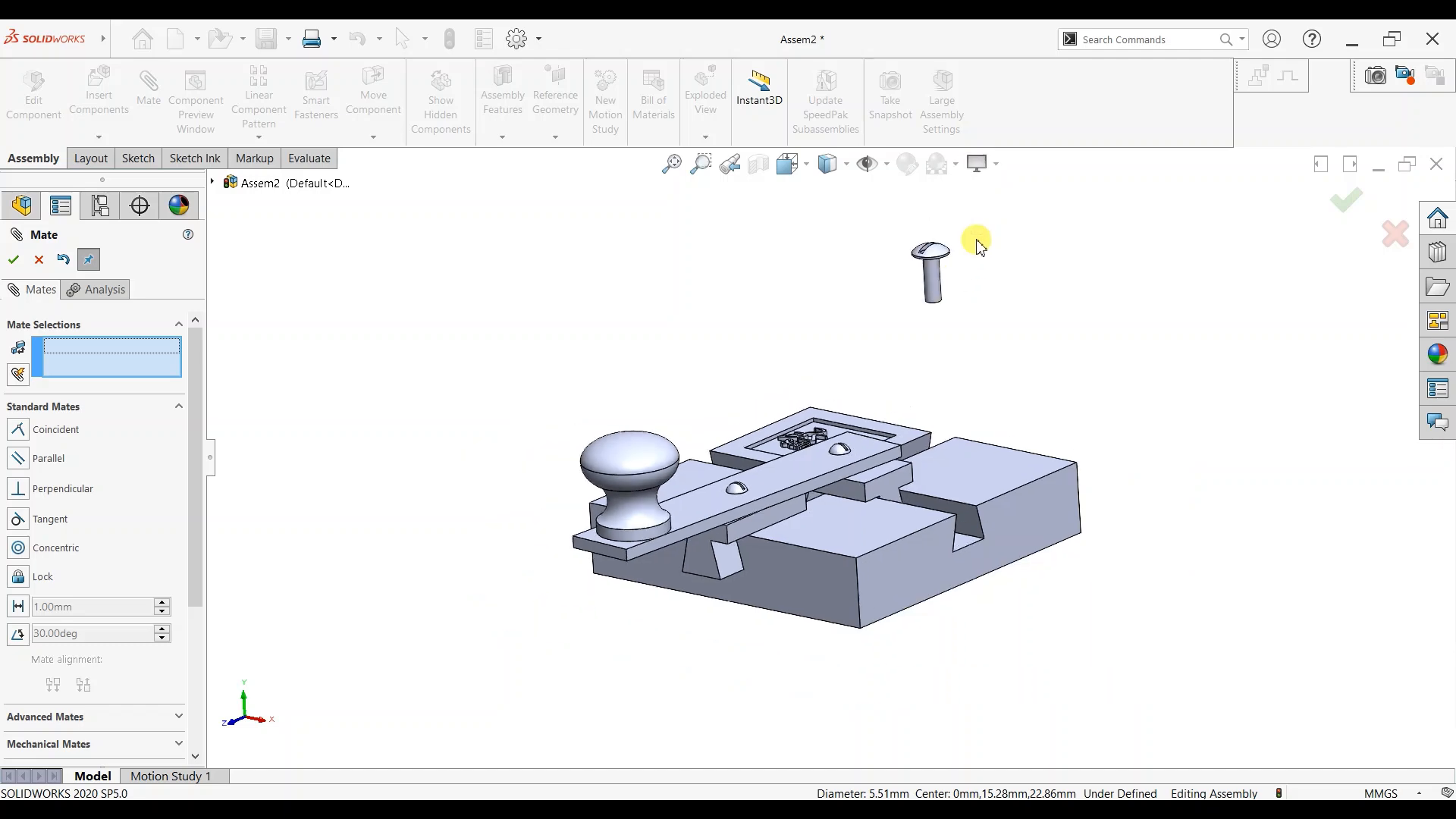
# Add a concentric mate between the truss head screw's head edge and the handle's large end hole edge from below.
pyautogui.scroll(-3, 872, 353)
pyautogui.click(862, 367)
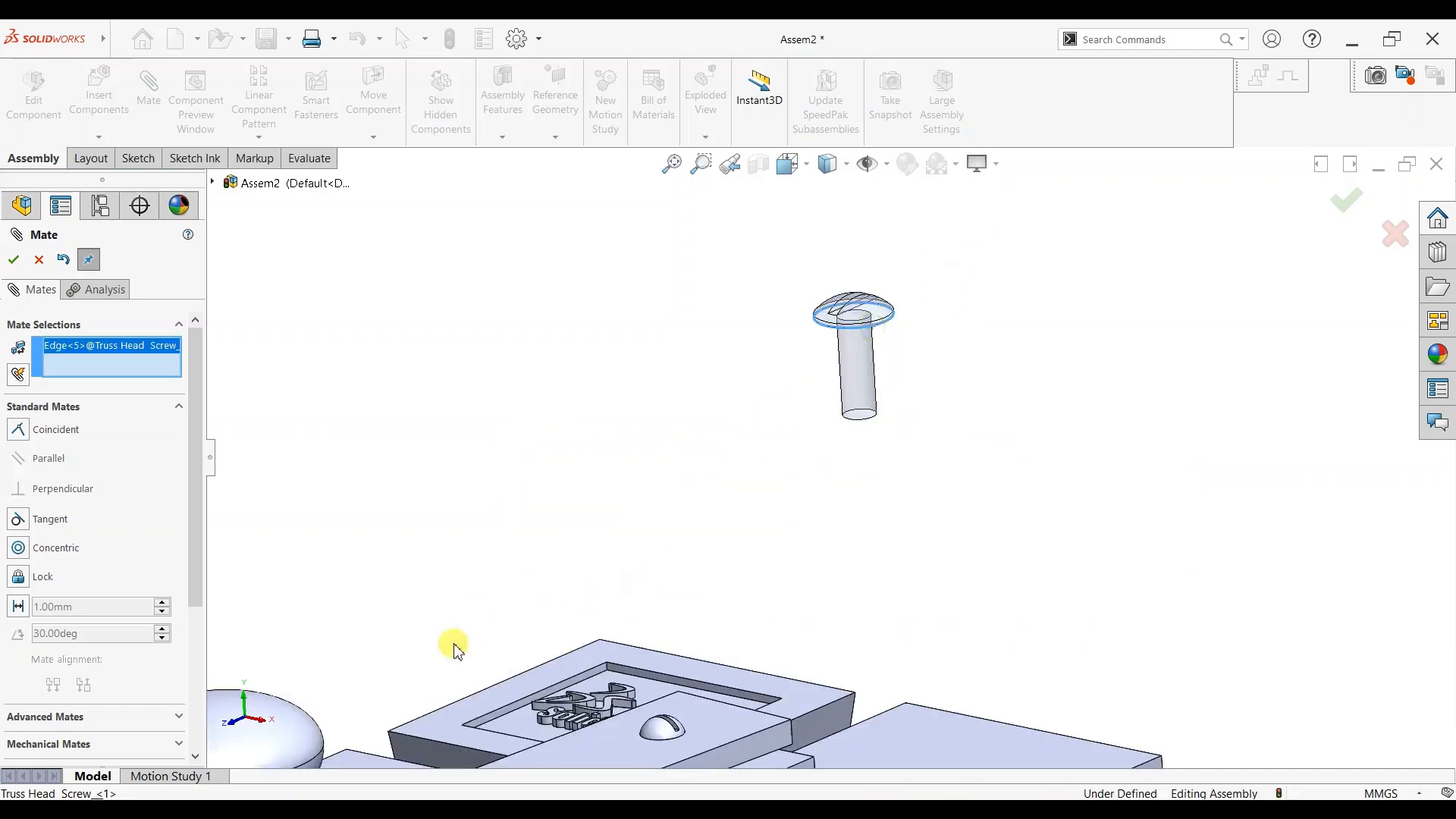
pyautogui.scroll(-5, 552, 672)
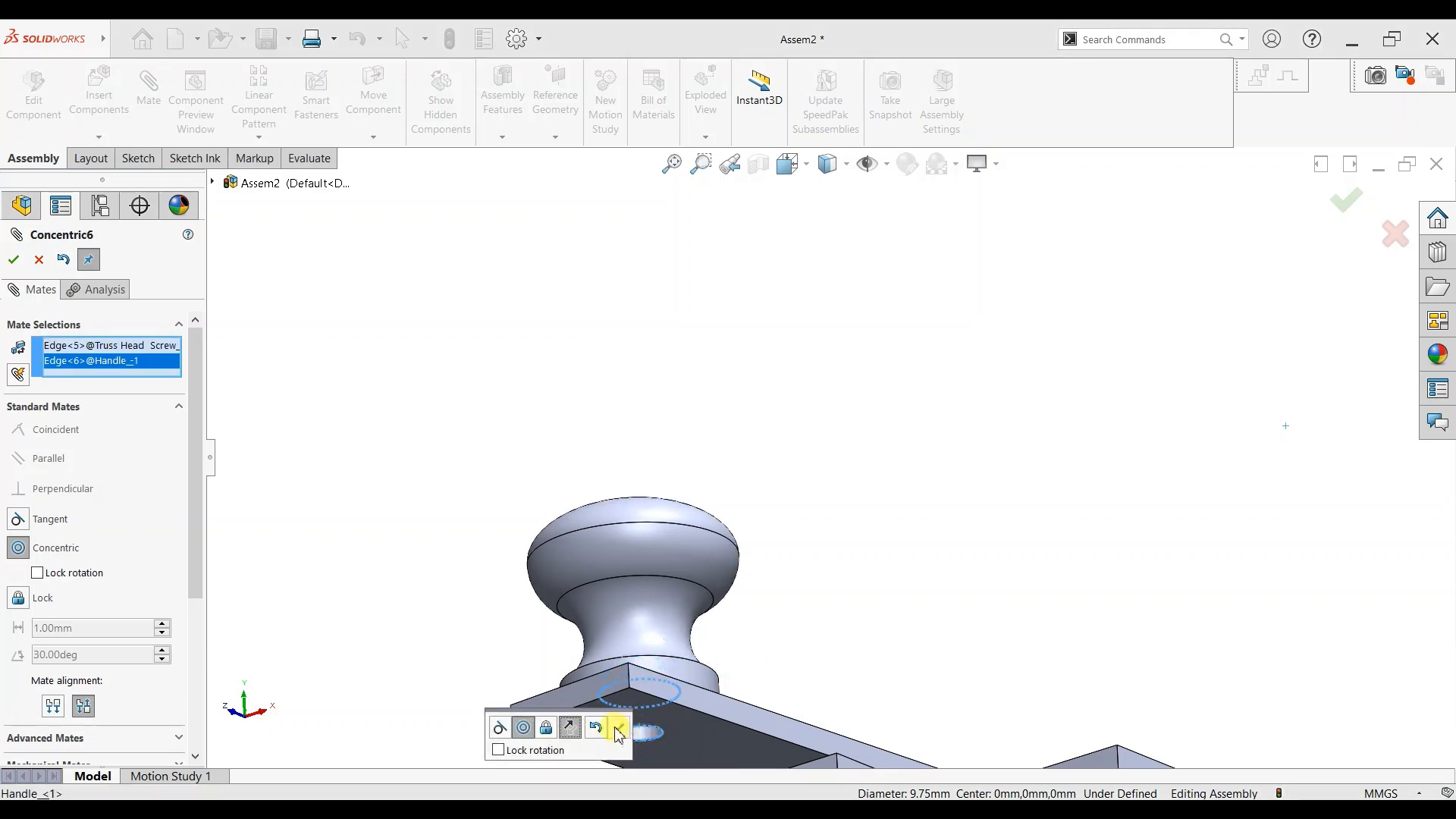
pyautogui.click(618, 727)
# Pull the truss head screw down along its axis, clear of the handle's underside.
pyautogui.scroll(3, 646, 735)
pyautogui.moveTo(747, 686); pyautogui.dragTo(727, 466, button='middle')
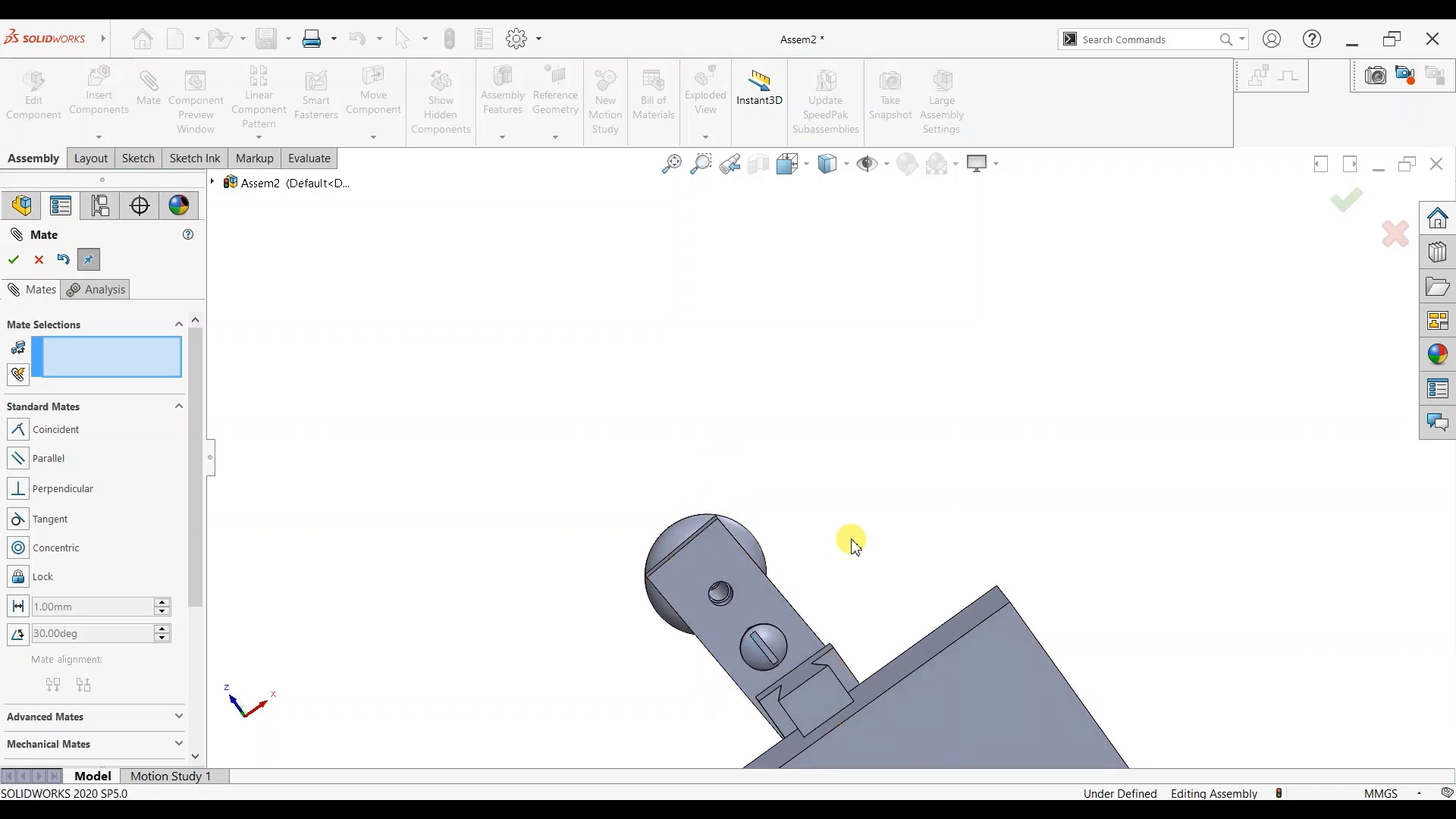
pyautogui.scroll(3, 850, 541)
pyautogui.moveTo(887, 493); pyautogui.dragTo(758, 735, button='middle')
pyautogui.scroll(-5, 911, 417)
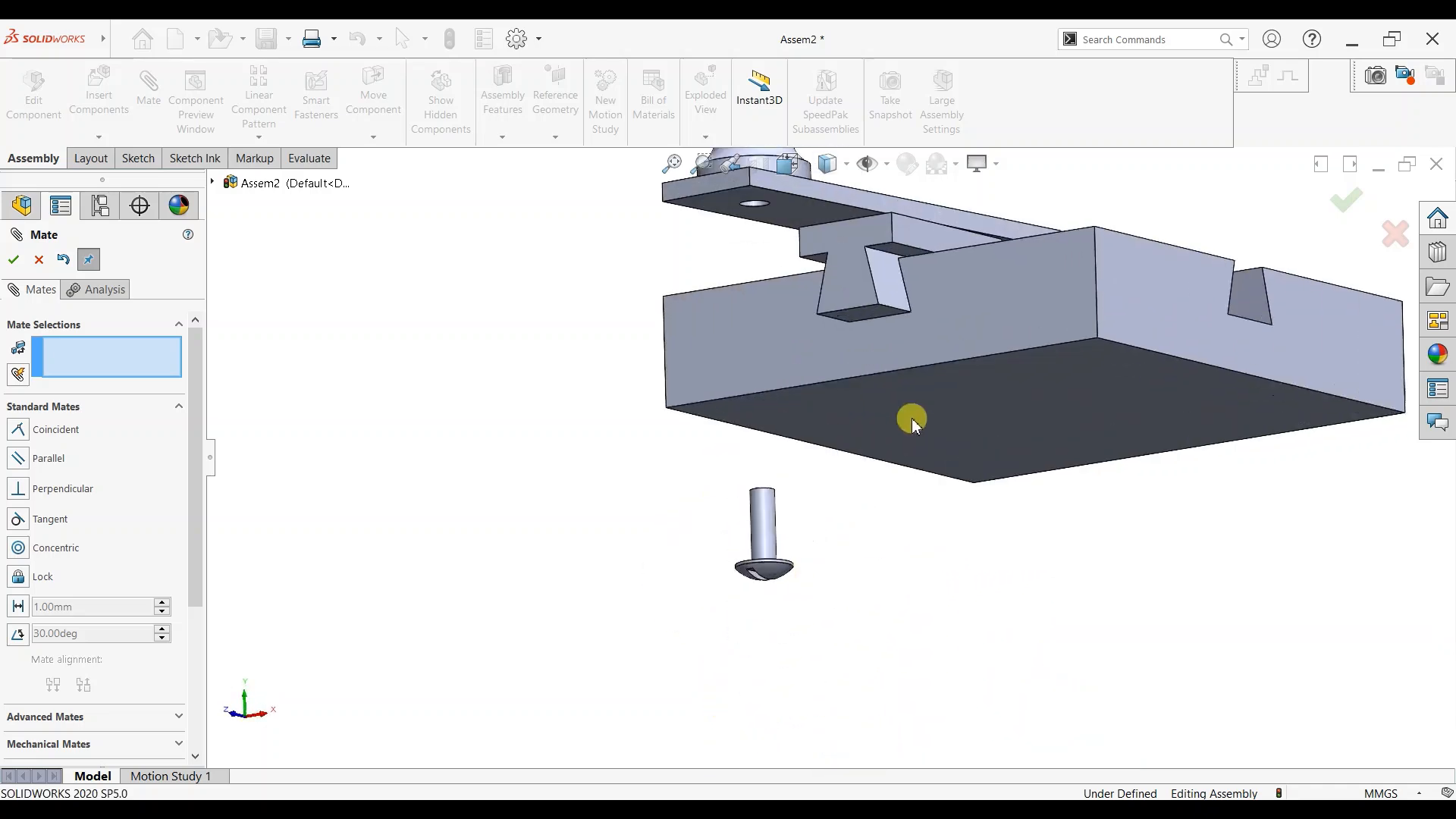
# Seat the truss head screw by mating its head edge coincident with the handle's underside, and finish mating in the isometric view.
pyautogui.scroll(-3, 911, 418)
pyautogui.click(680, 682)
pyautogui.scroll(3, 776, 331)
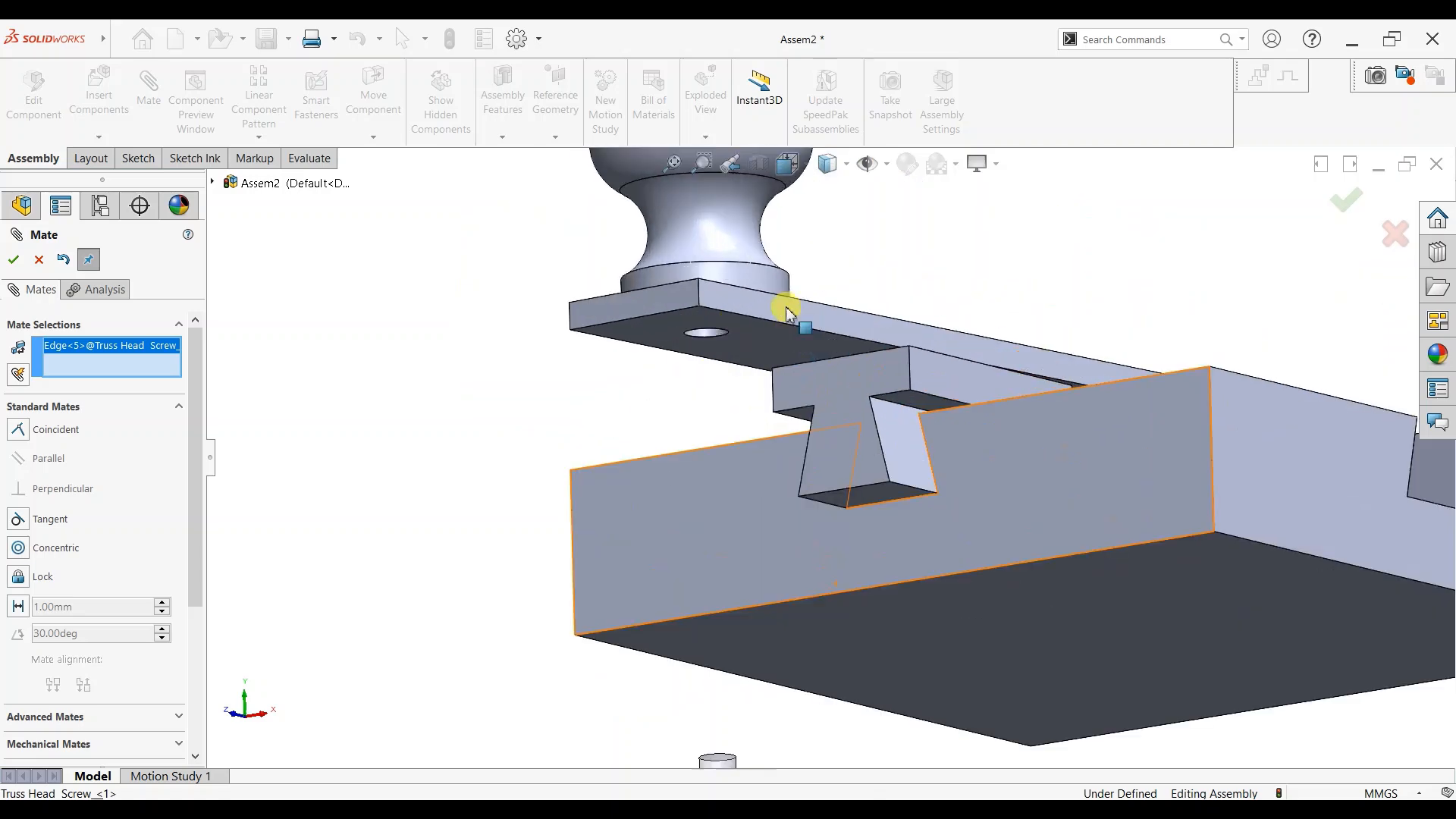
pyautogui.click(757, 338)
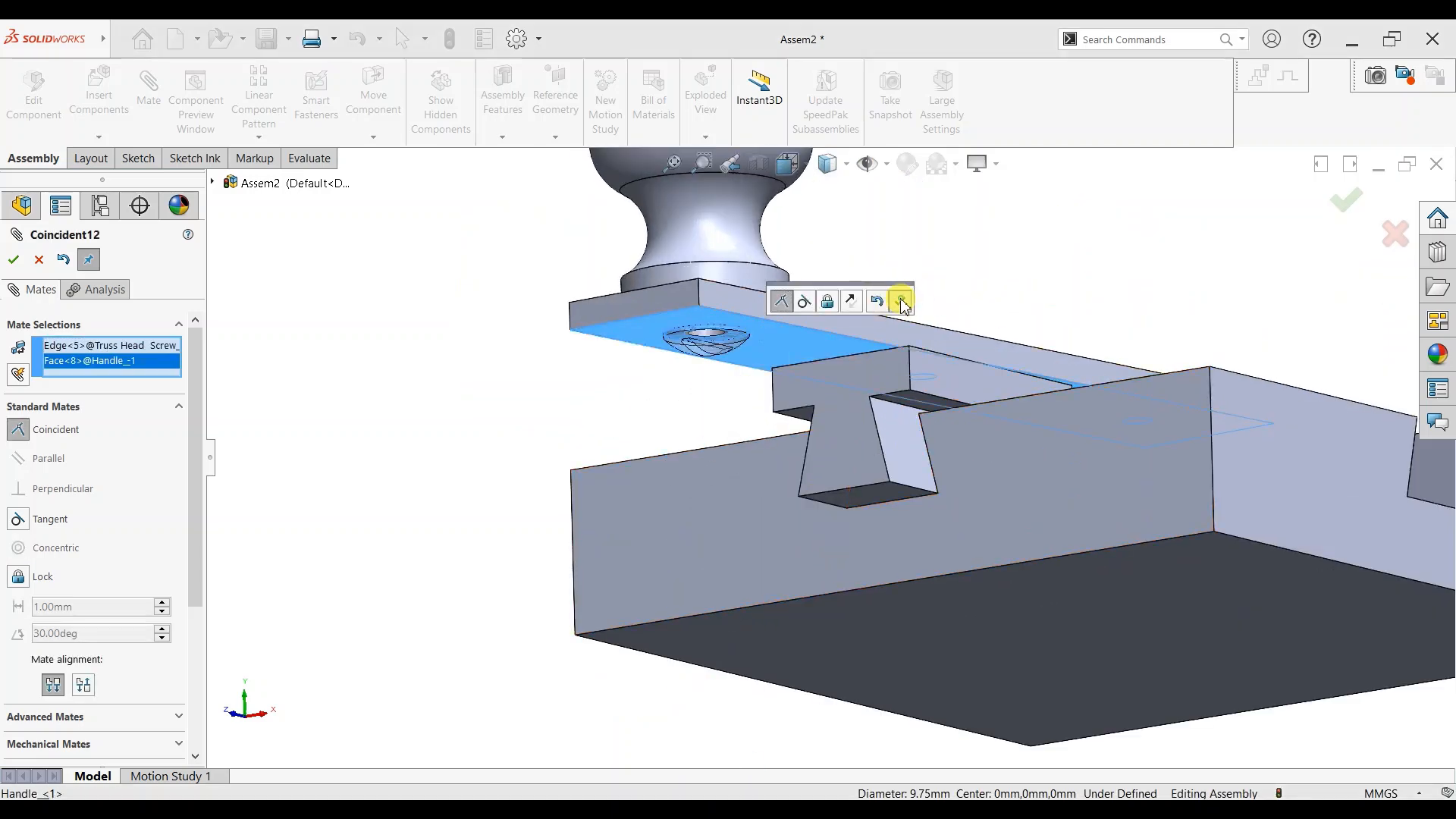
pyautogui.click(904, 298)
pyautogui.press('f')
pyautogui.moveTo(1081, 351); pyautogui.dragTo(919, 465, button='middle')
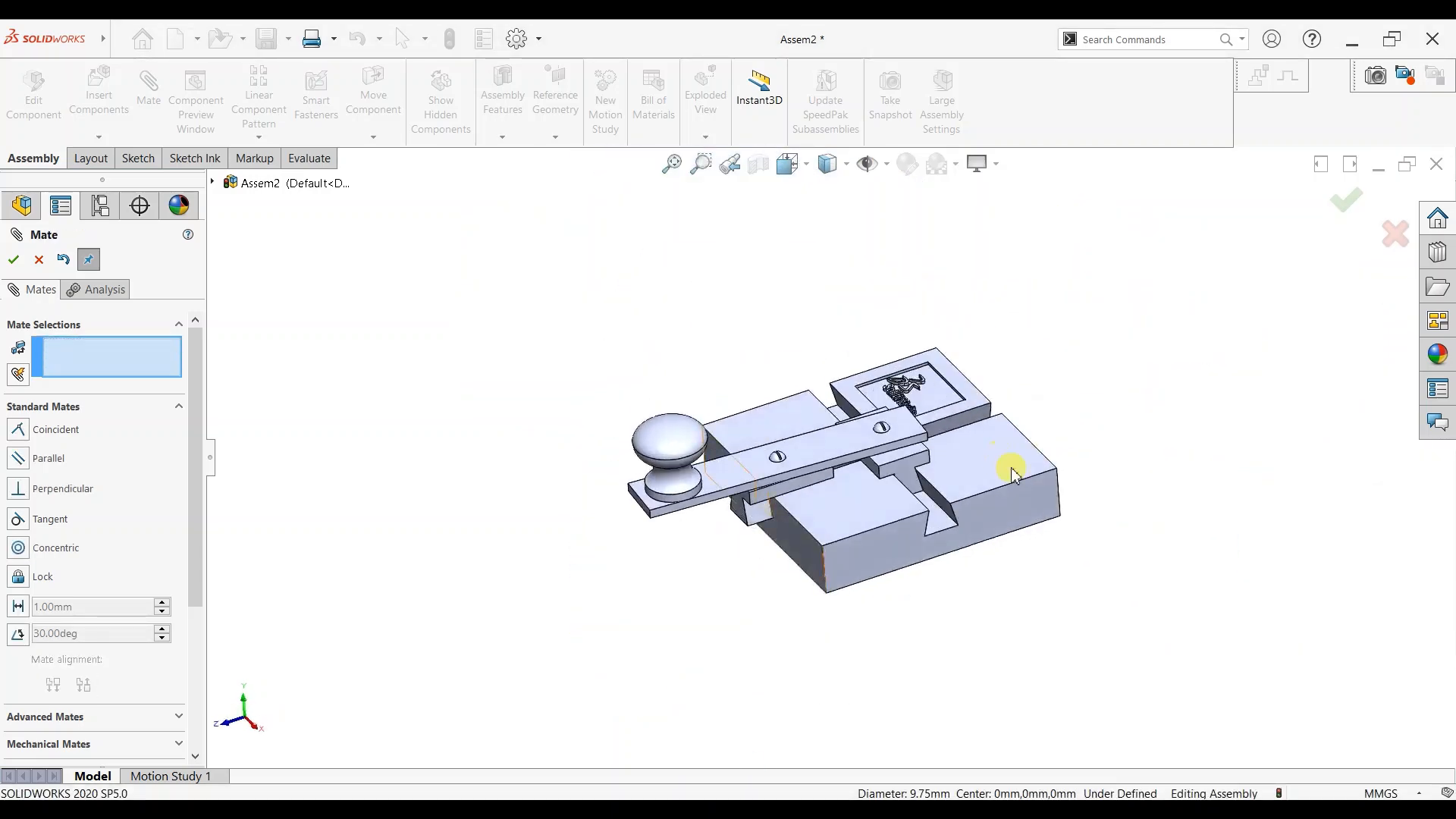
pyautogui.press('space')
pyautogui.click(580, 534)
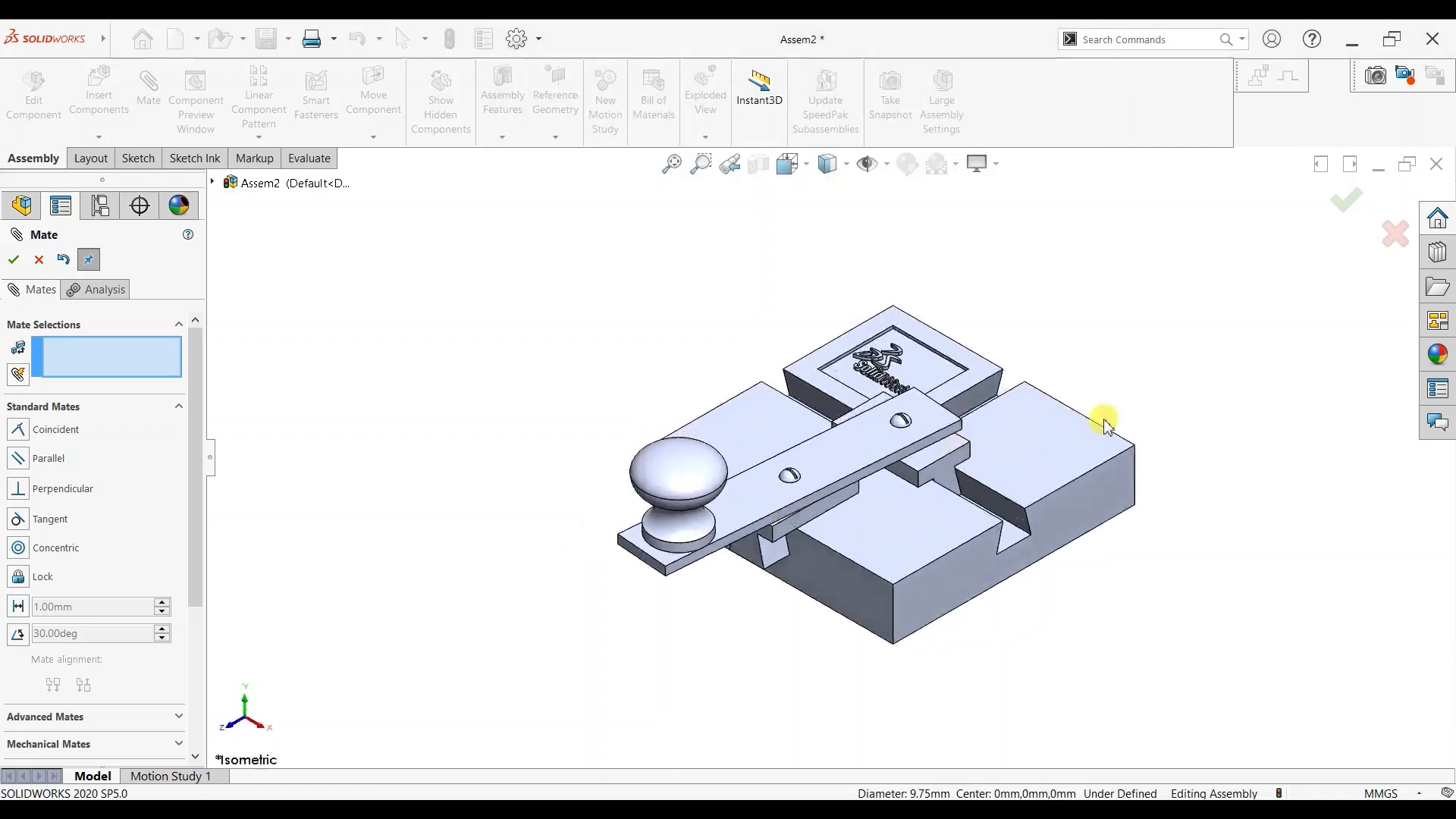
pyautogui.scroll(-1, 1198, 478)
pyautogui.click(40, 263)
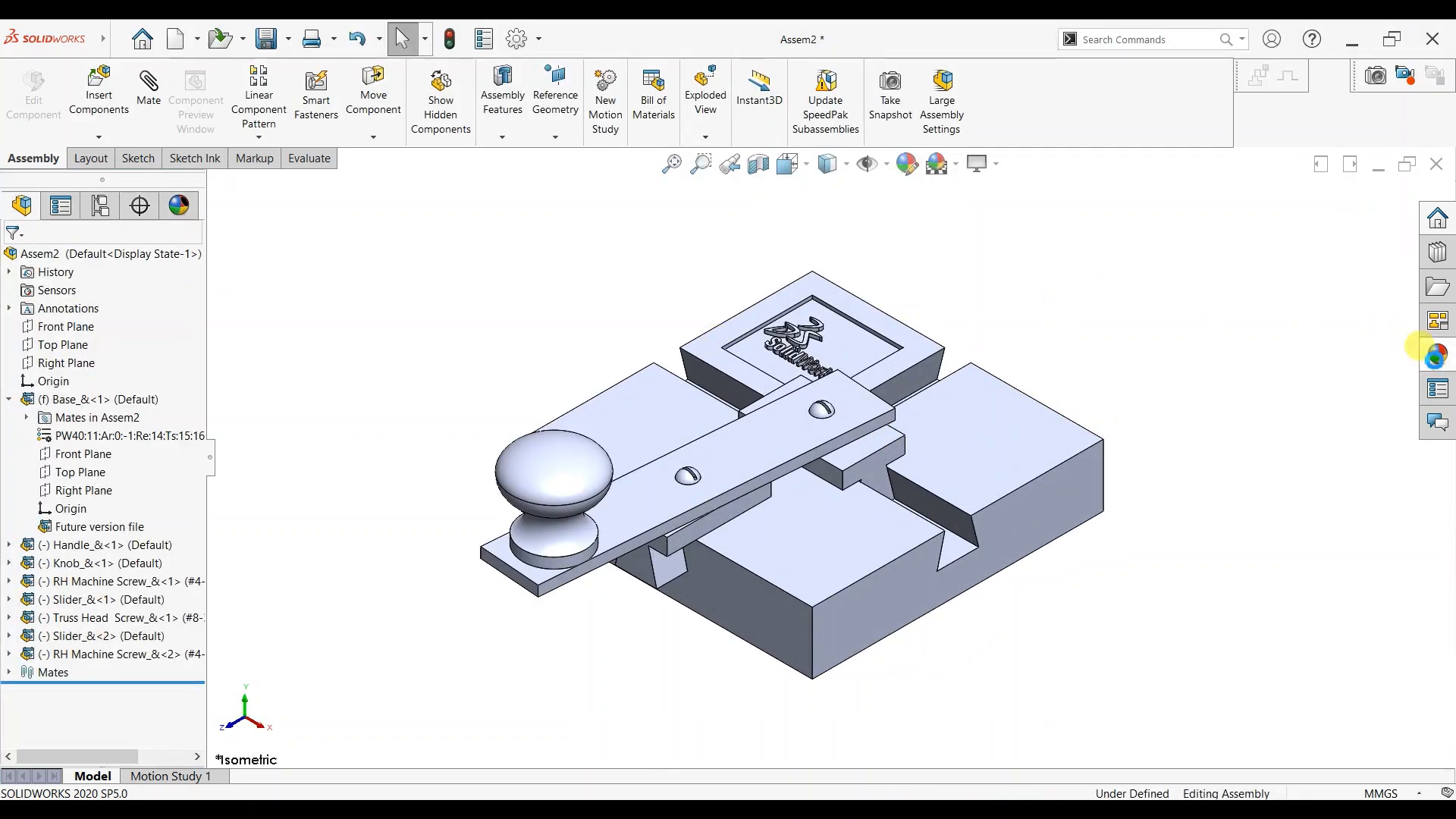
# Apply the polished oak 2d wood appearance to the base.
pyautogui.click(1422, 351)
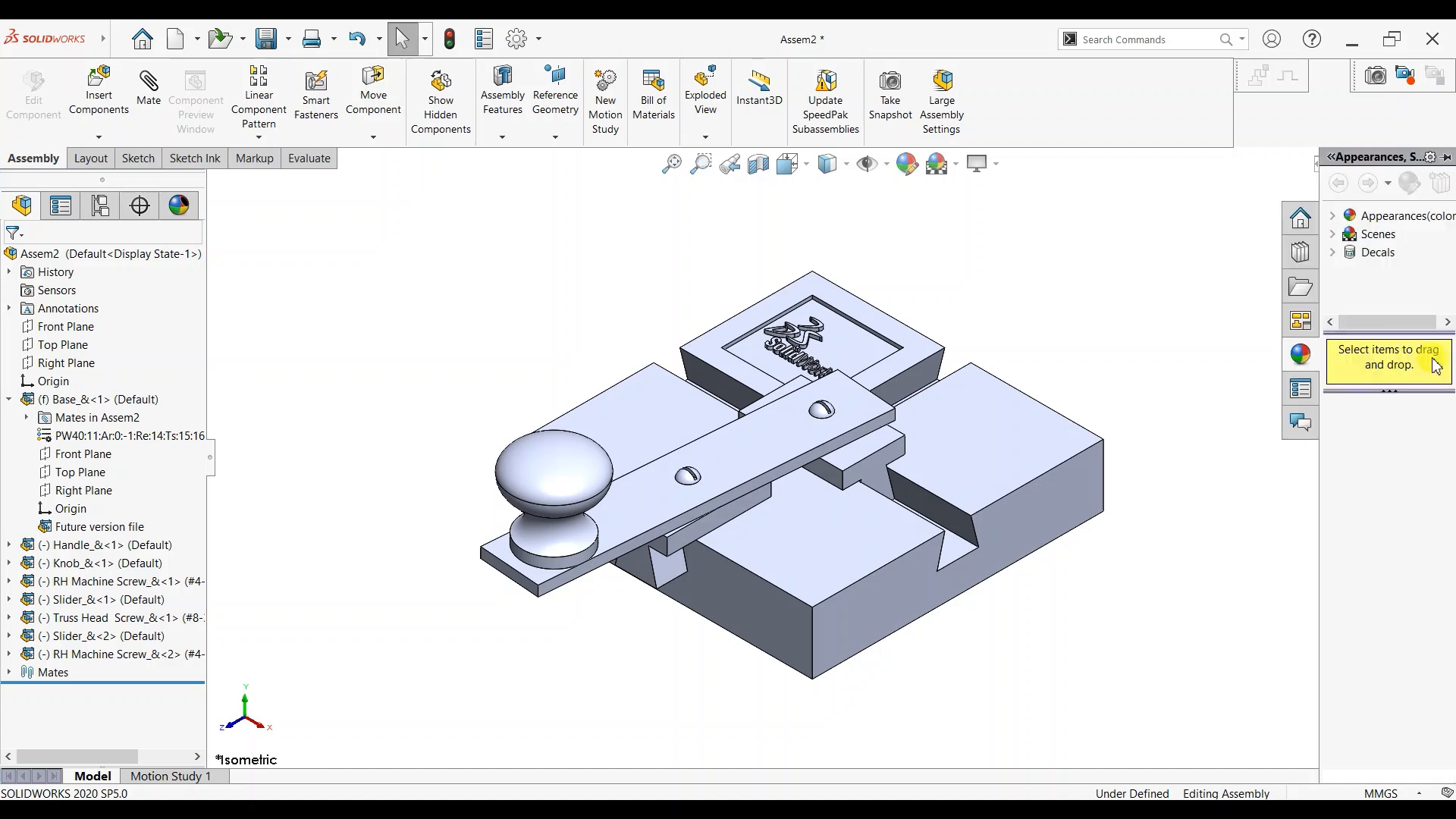
pyautogui.click(1336, 218)
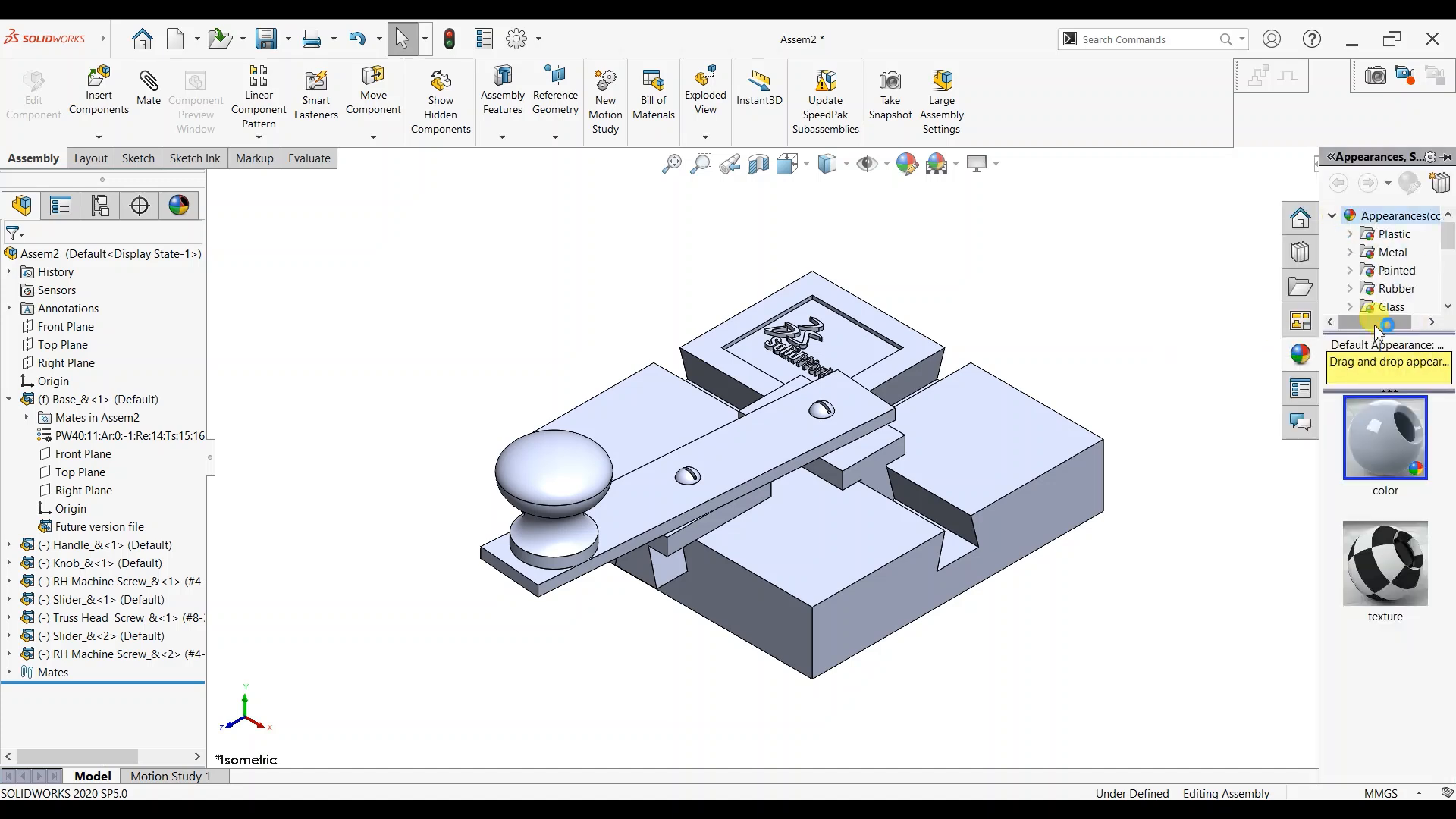
pyautogui.scroll(-5, 1387, 250)
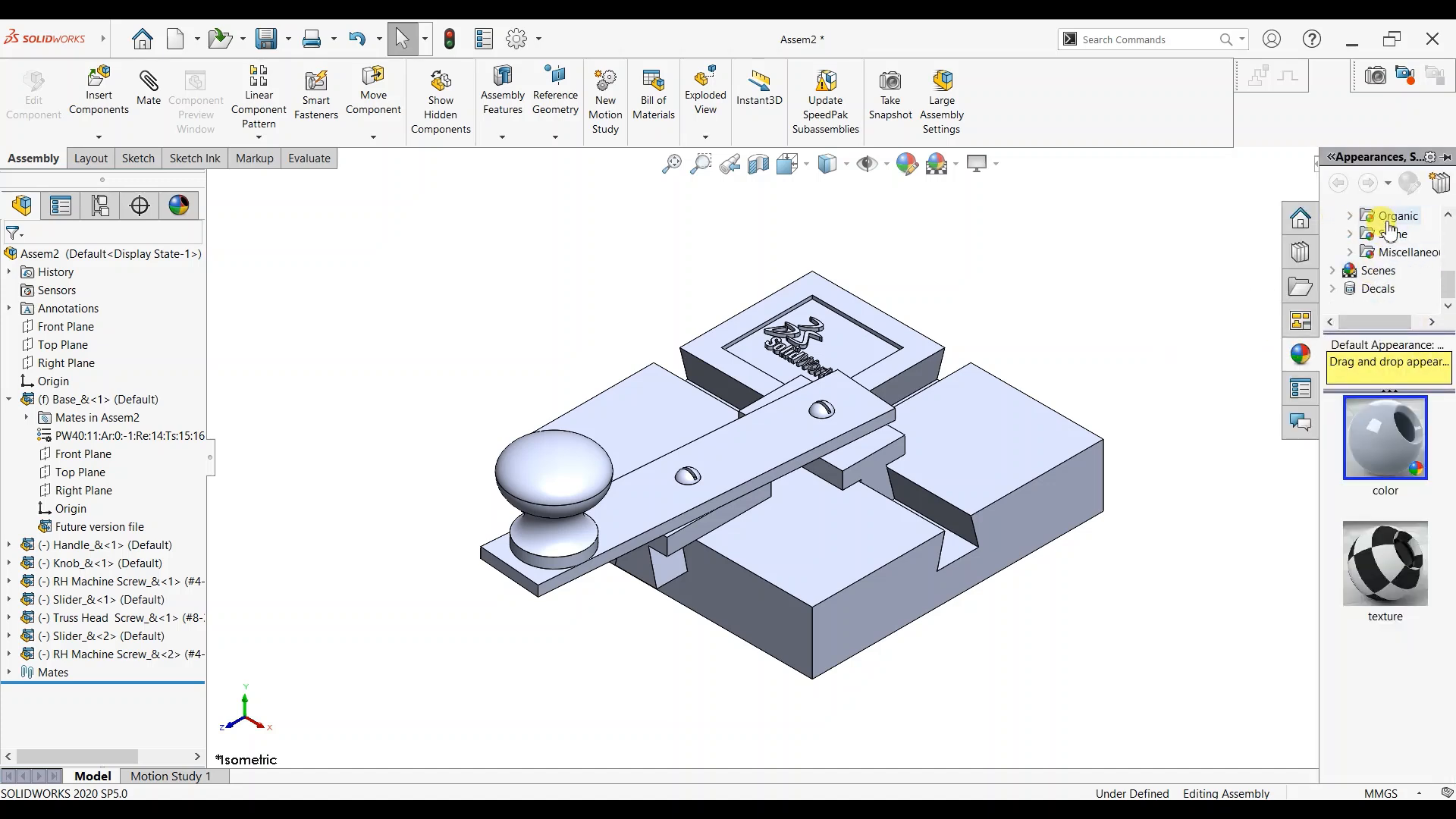
pyautogui.click(1352, 217)
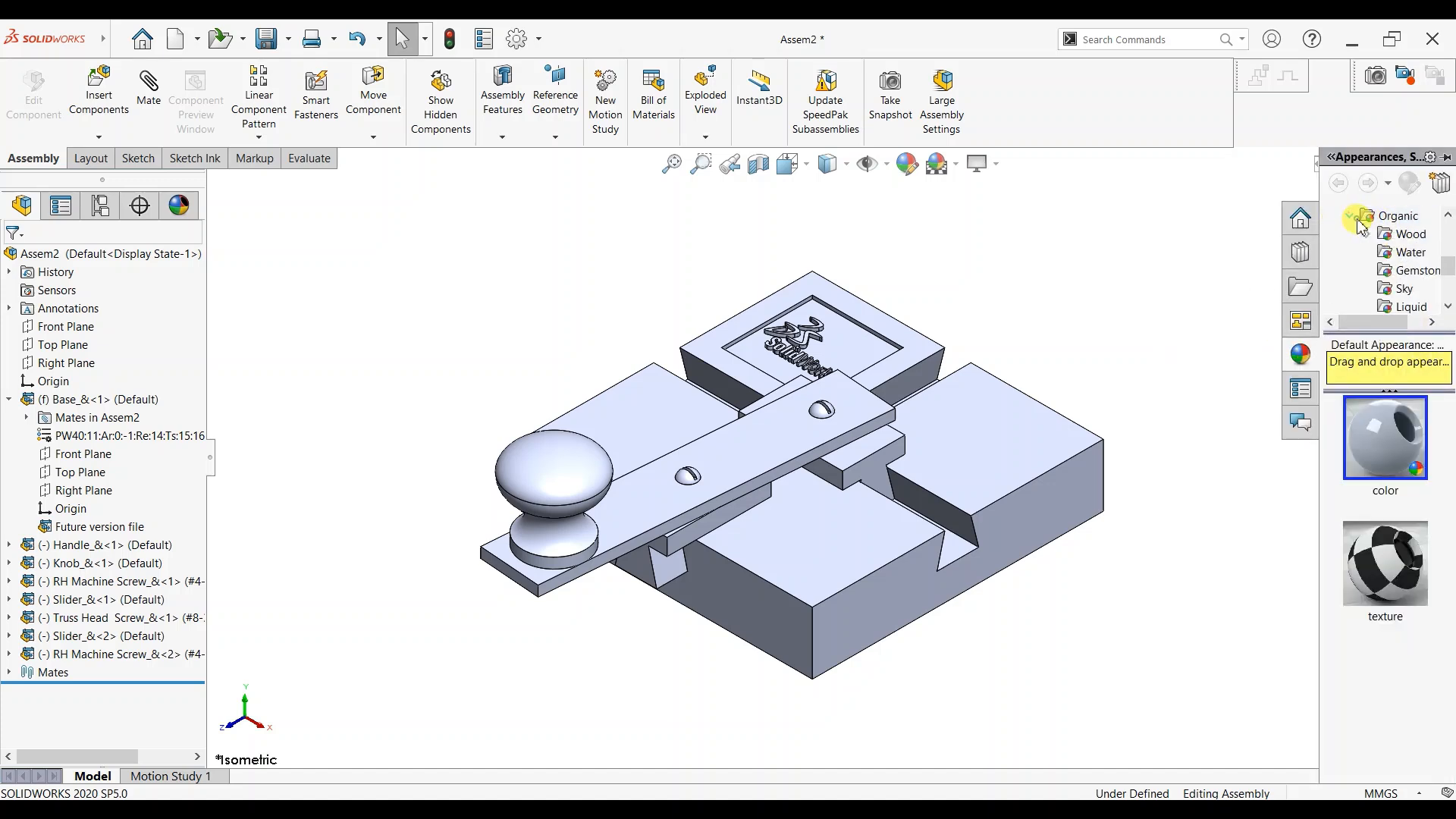
pyautogui.click(1391, 237)
pyautogui.moveTo(1384, 438); pyautogui.dragTo(982, 474)
pyautogui.scroll(-3, 1420, 570)
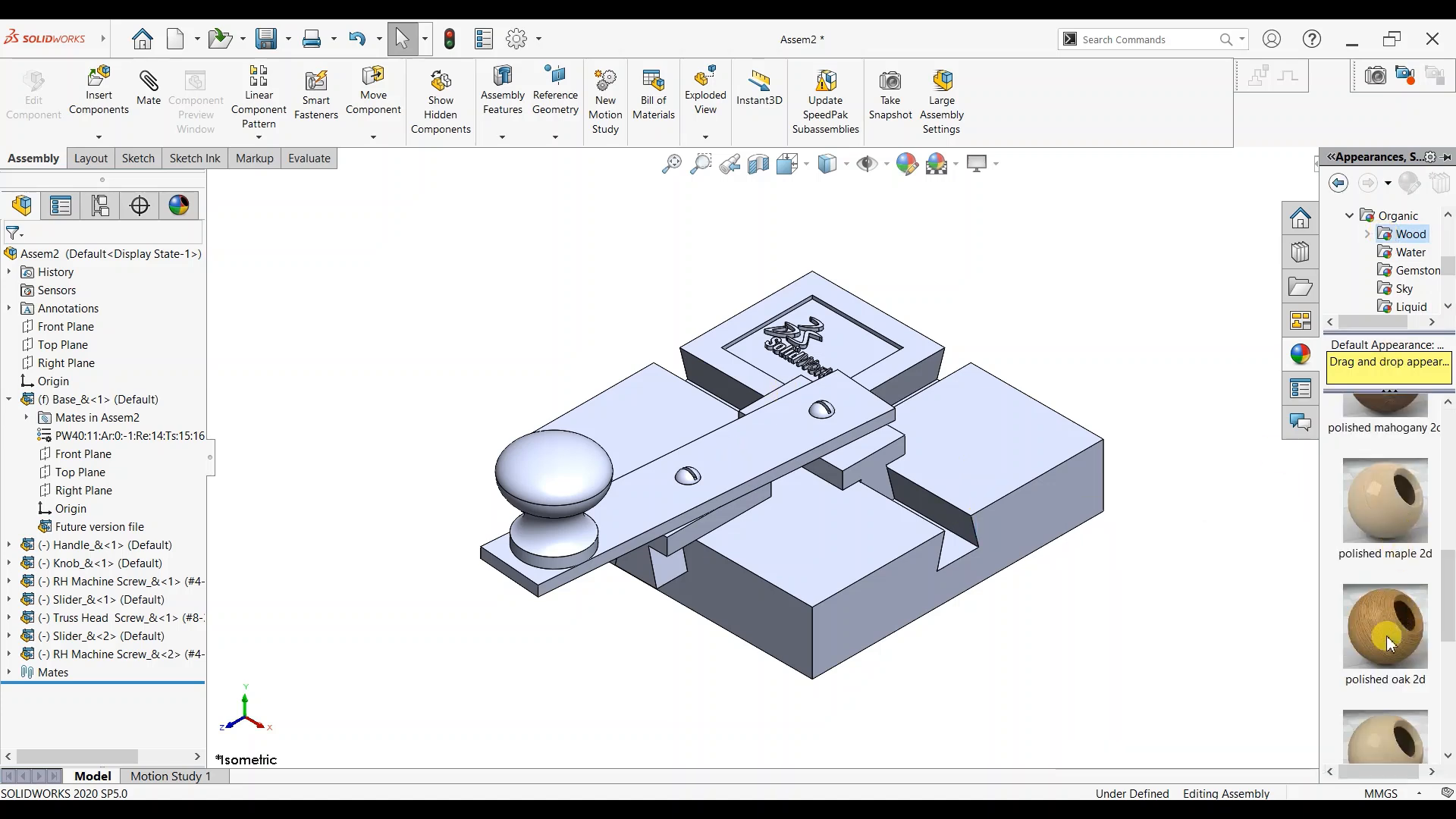
pyautogui.moveTo(1410, 570); pyautogui.dragTo(1017, 487)
pyautogui.click(969, 479)
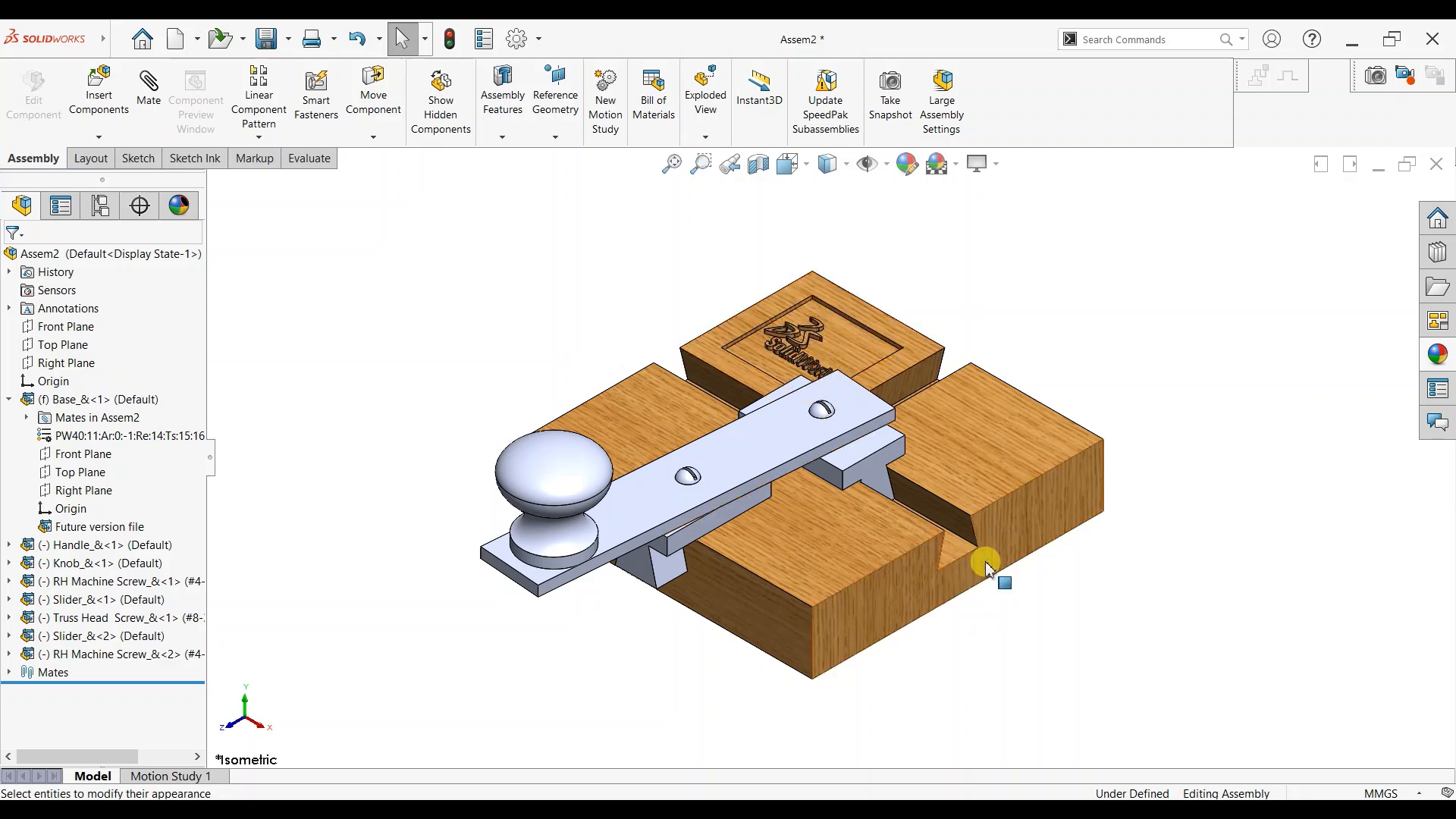
# Apply the yellow high gloss plastic appearance to the handle part.
pyautogui.click(1438, 355)
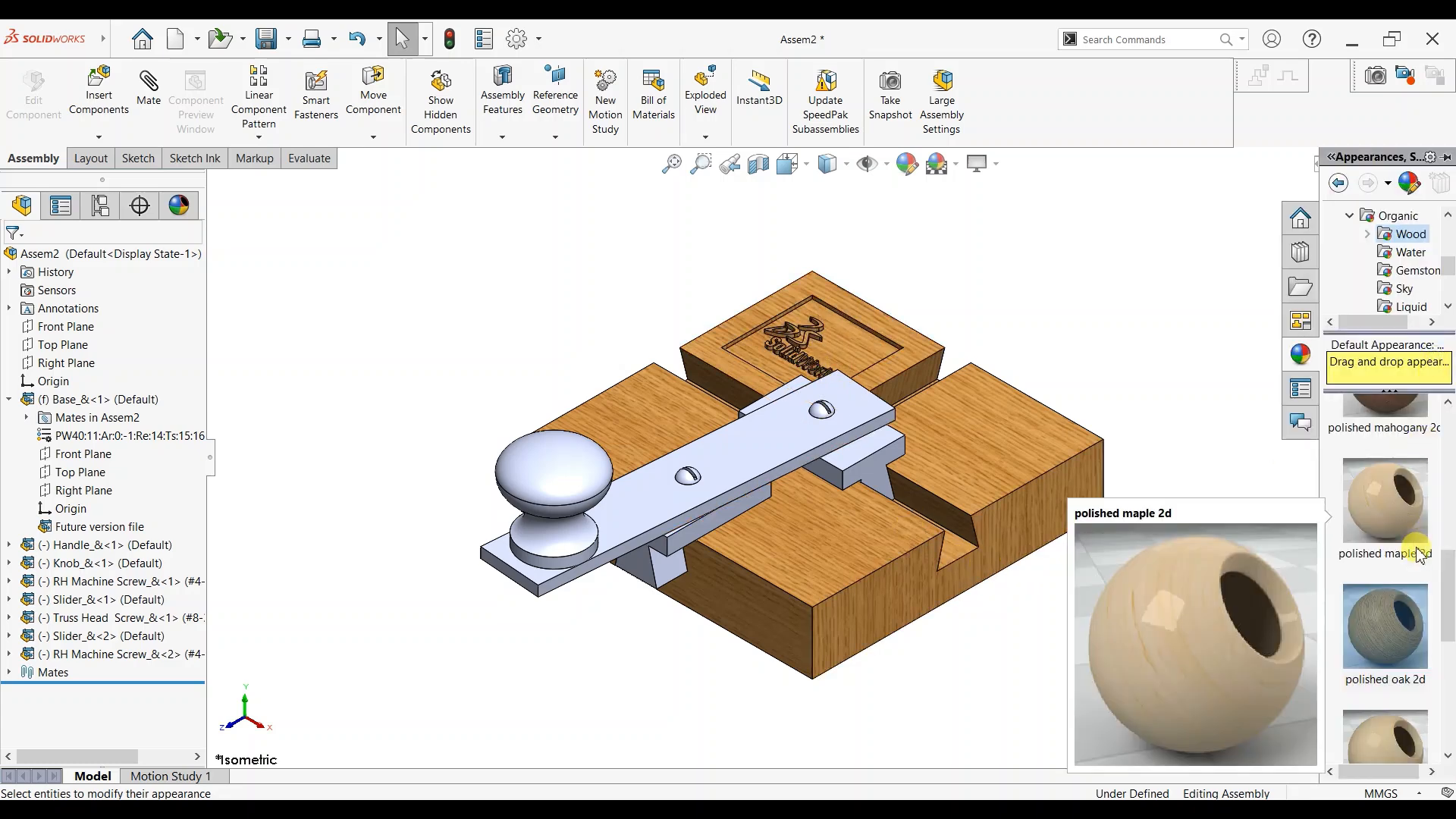
pyautogui.moveTo(1402, 539); pyautogui.dragTo(1399, 379)
pyautogui.click(1435, 355)
pyautogui.scroll(3, 1378, 240)
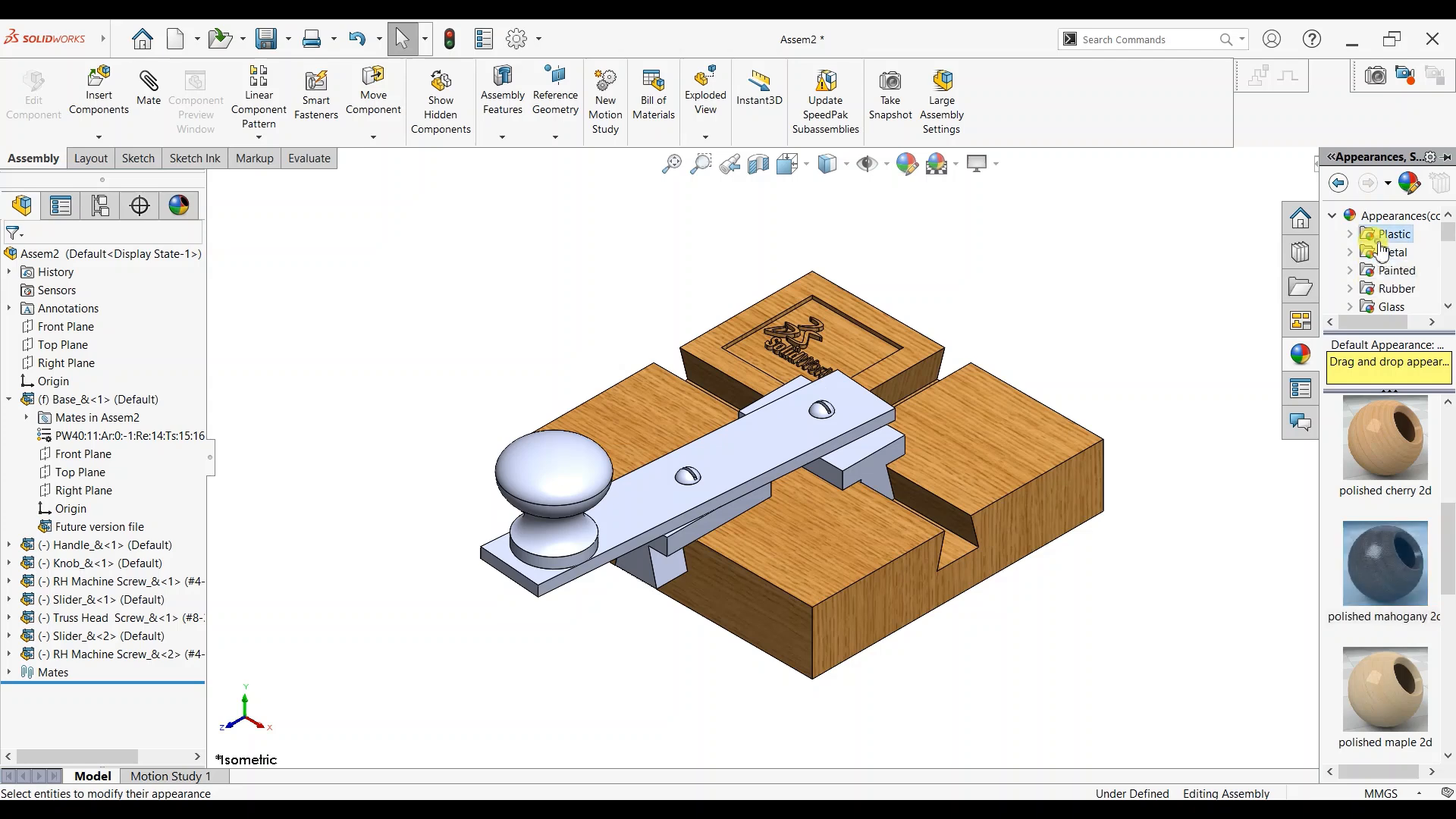
pyautogui.click(1376, 241)
pyautogui.click(1349, 234)
pyautogui.click(1389, 234)
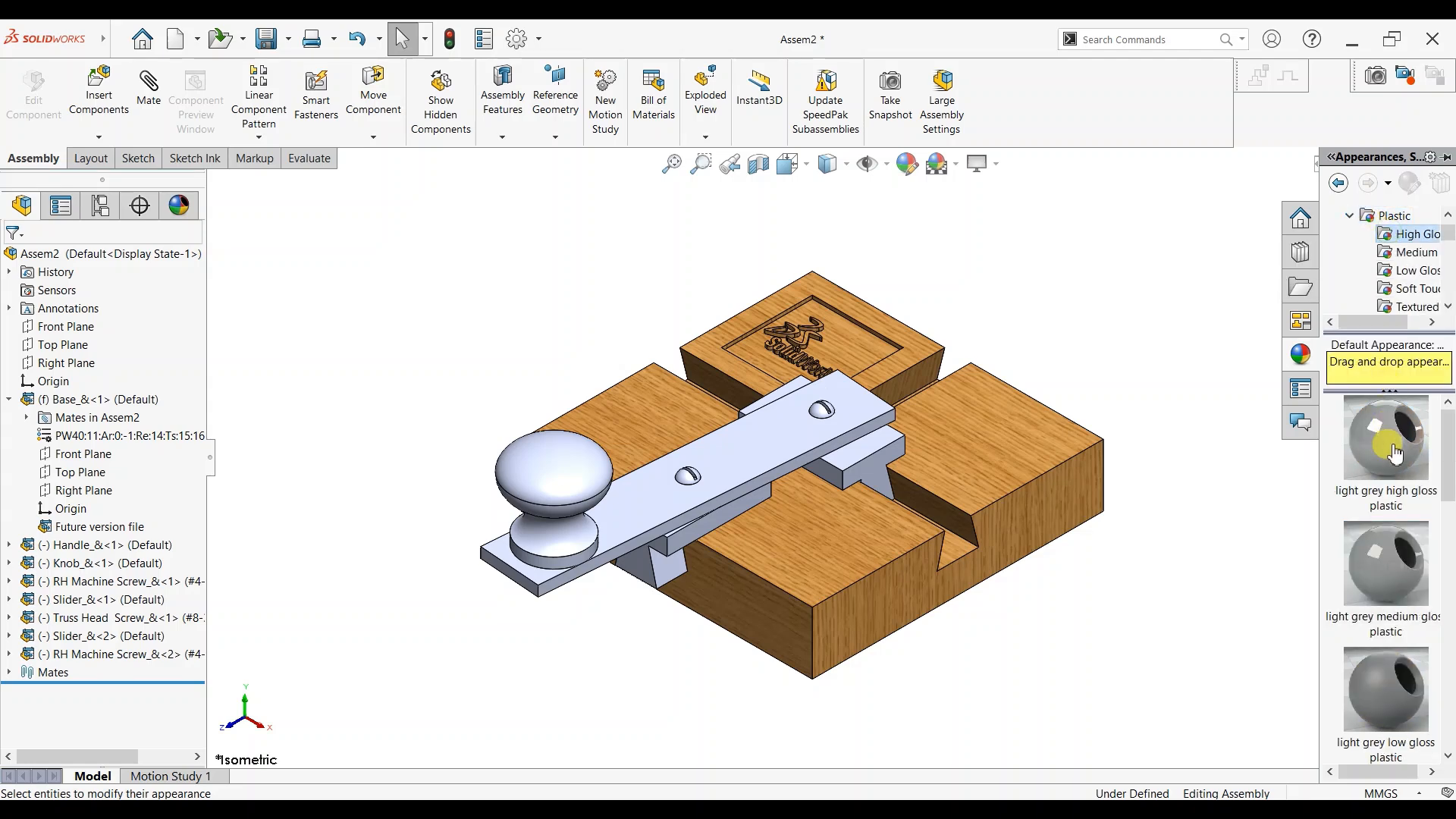
pyautogui.scroll(-6, 1401, 515)
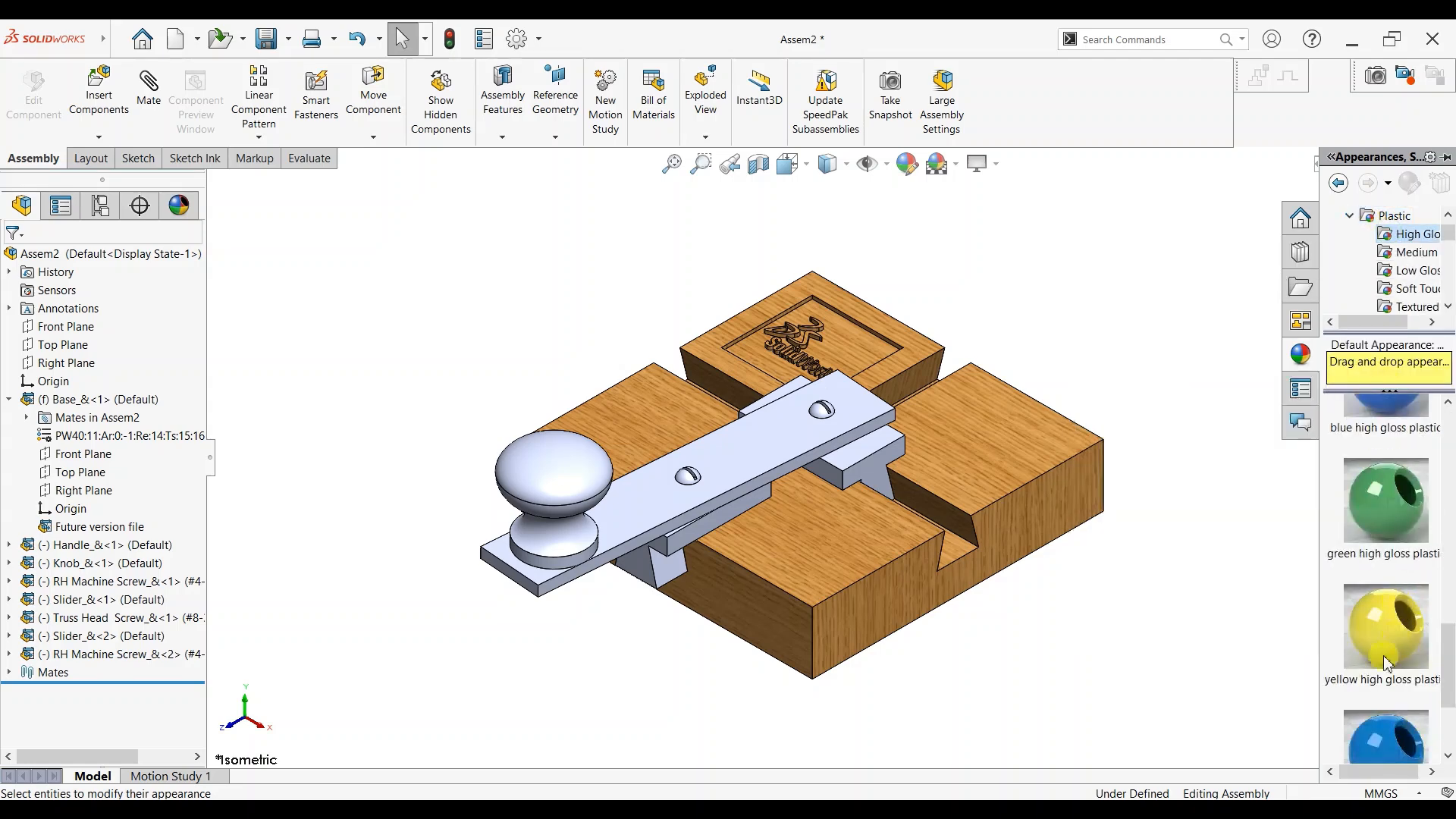
pyautogui.moveTo(1384, 661); pyautogui.dragTo(746, 458)
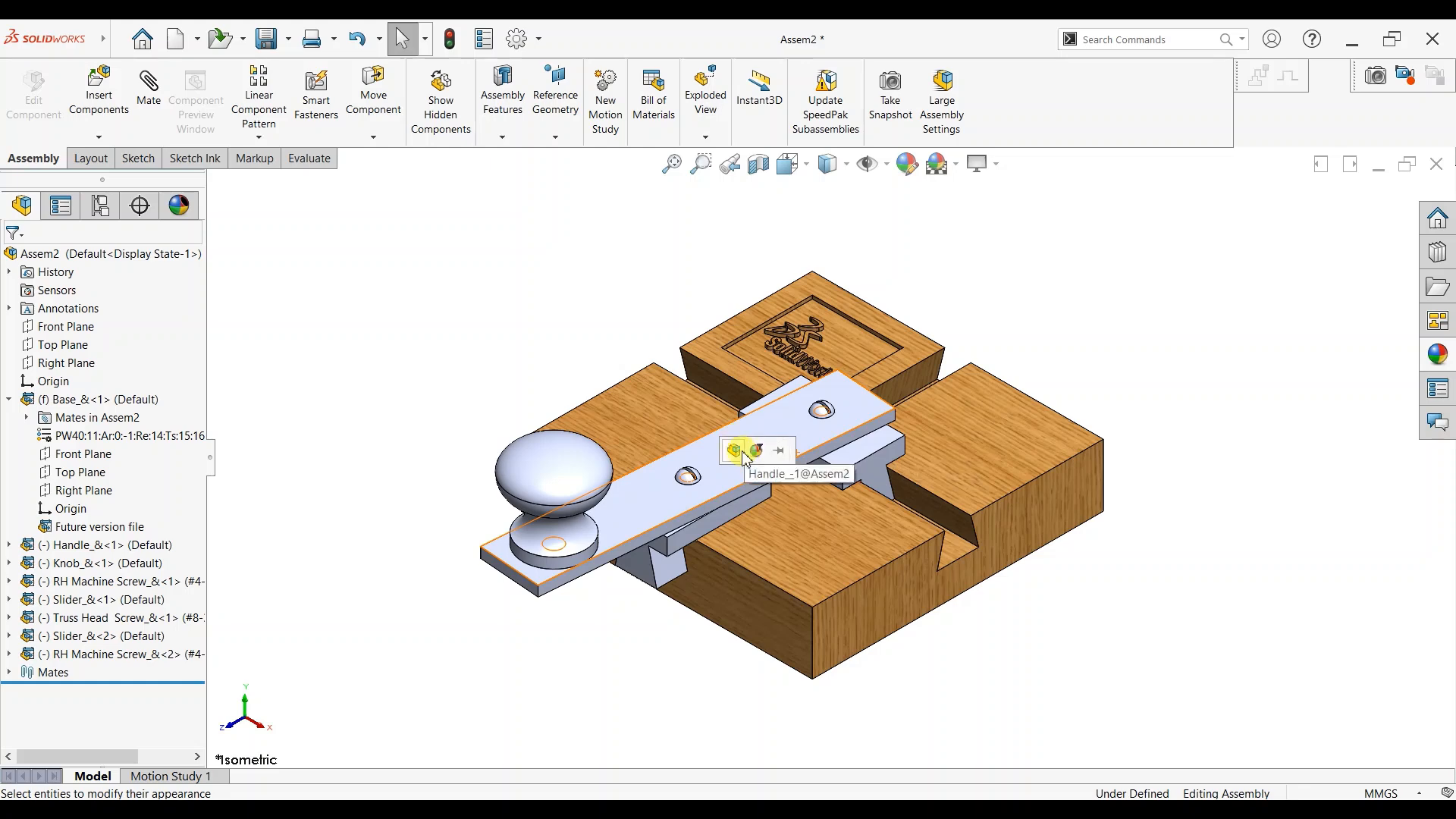
pyautogui.click(740, 452)
# Apply the bright blue high gloss plastic appearance to both slider parts.
pyautogui.click(1437, 354)
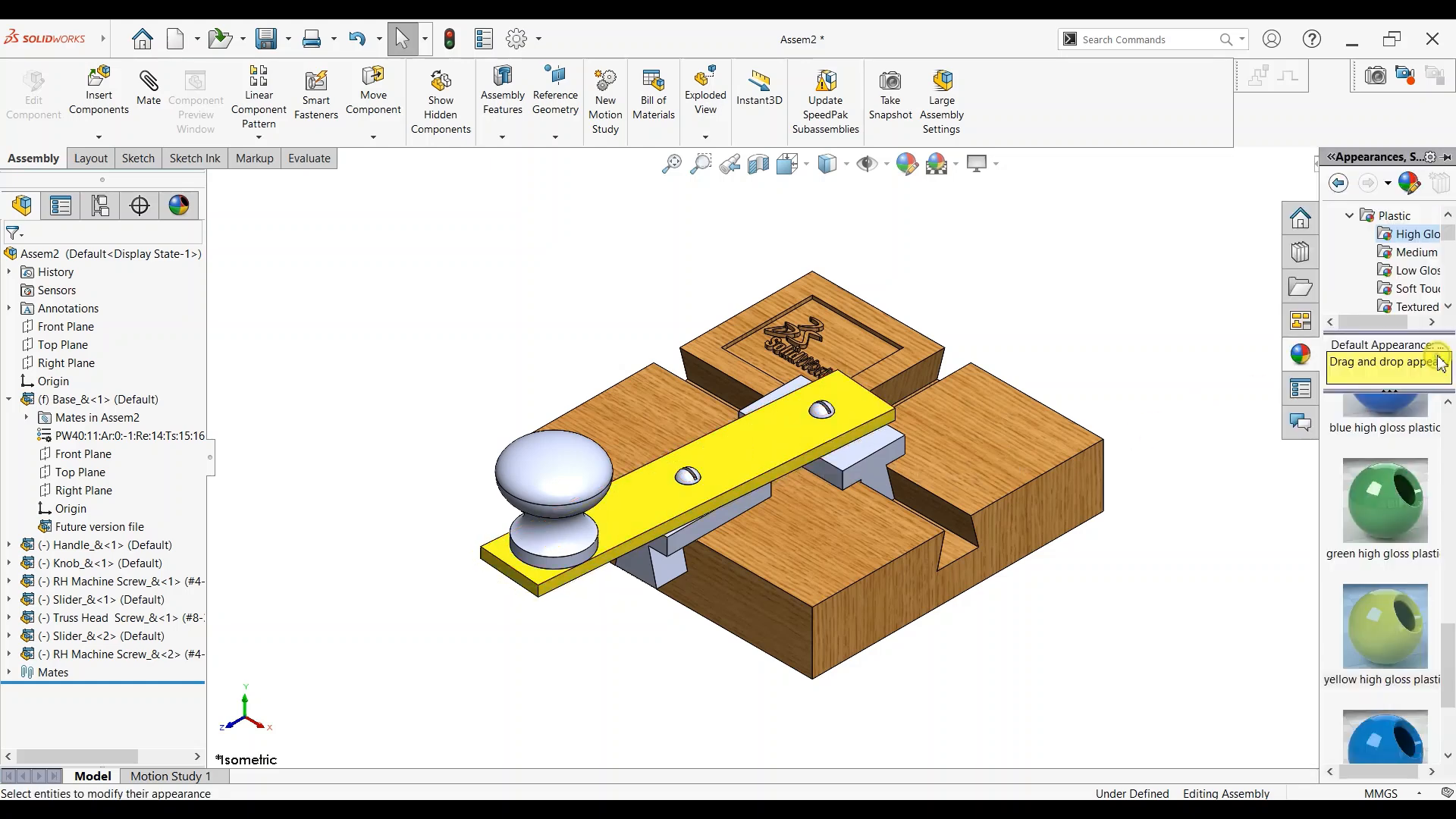
pyautogui.scroll(-3, 1410, 607)
pyautogui.moveTo(1415, 616); pyautogui.dragTo(875, 453)
pyautogui.click(818, 457)
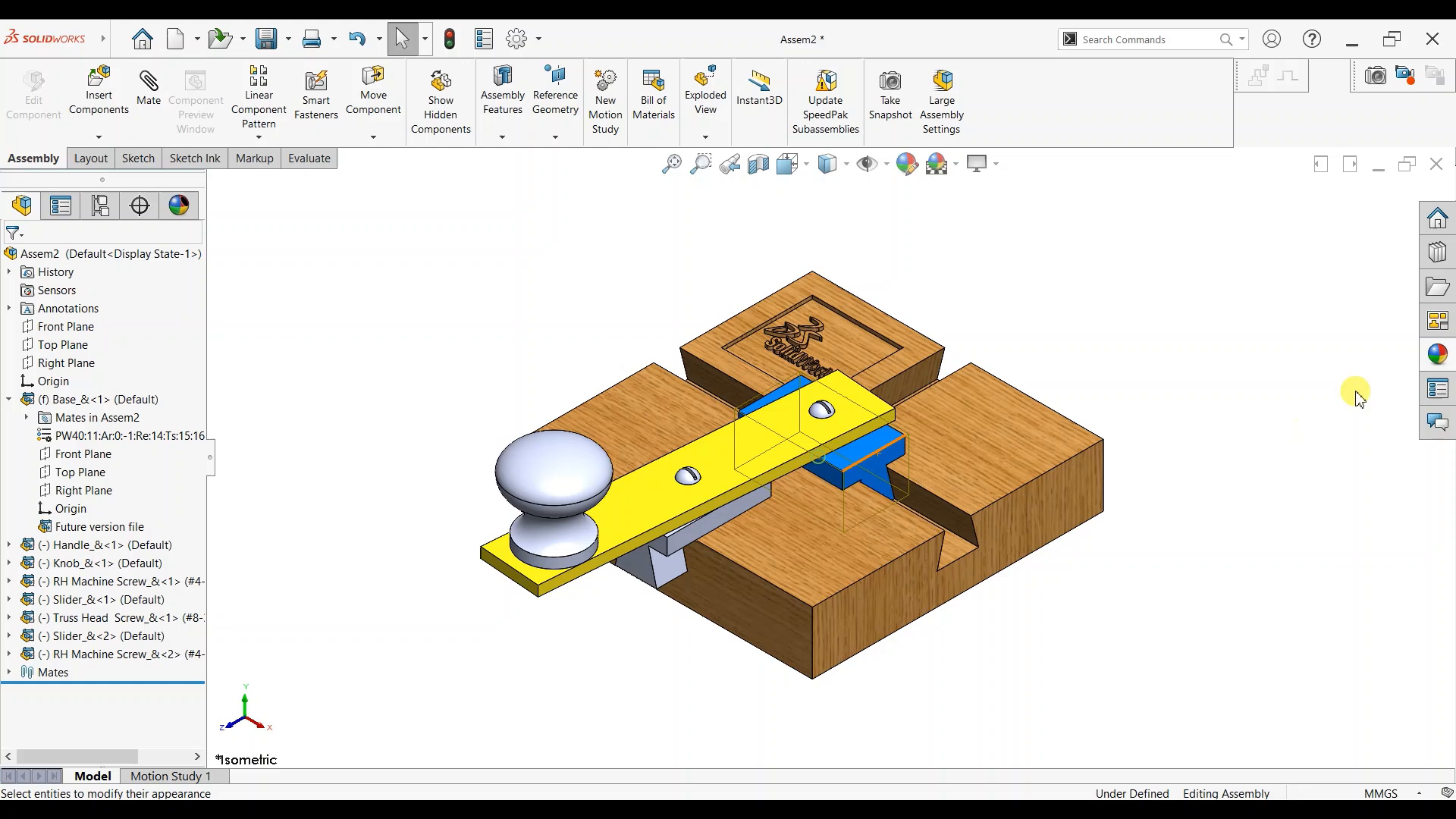
pyautogui.click(1437, 354)
pyautogui.moveTo(1389, 584); pyautogui.dragTo(717, 523)
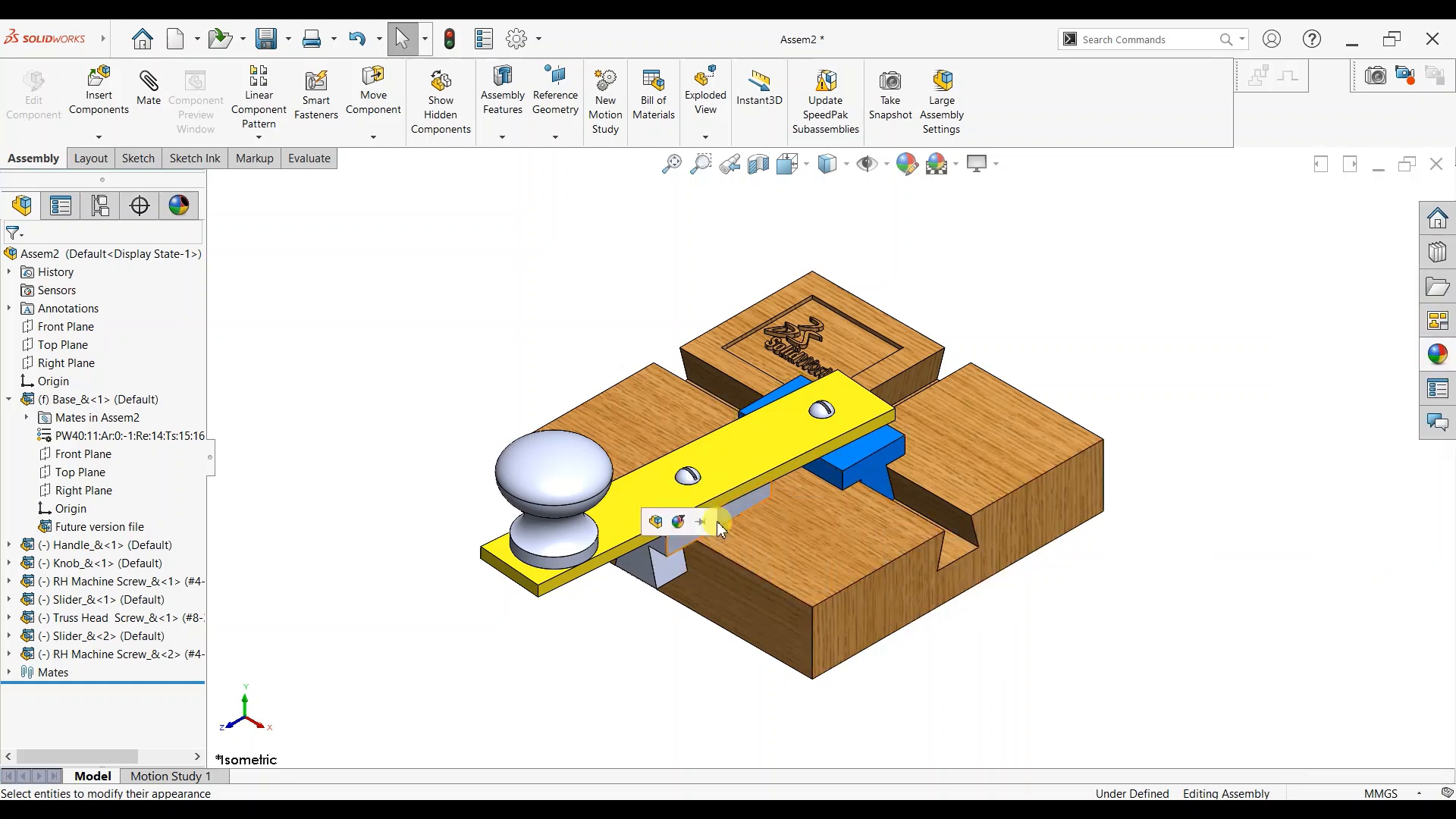
pyautogui.click(667, 520)
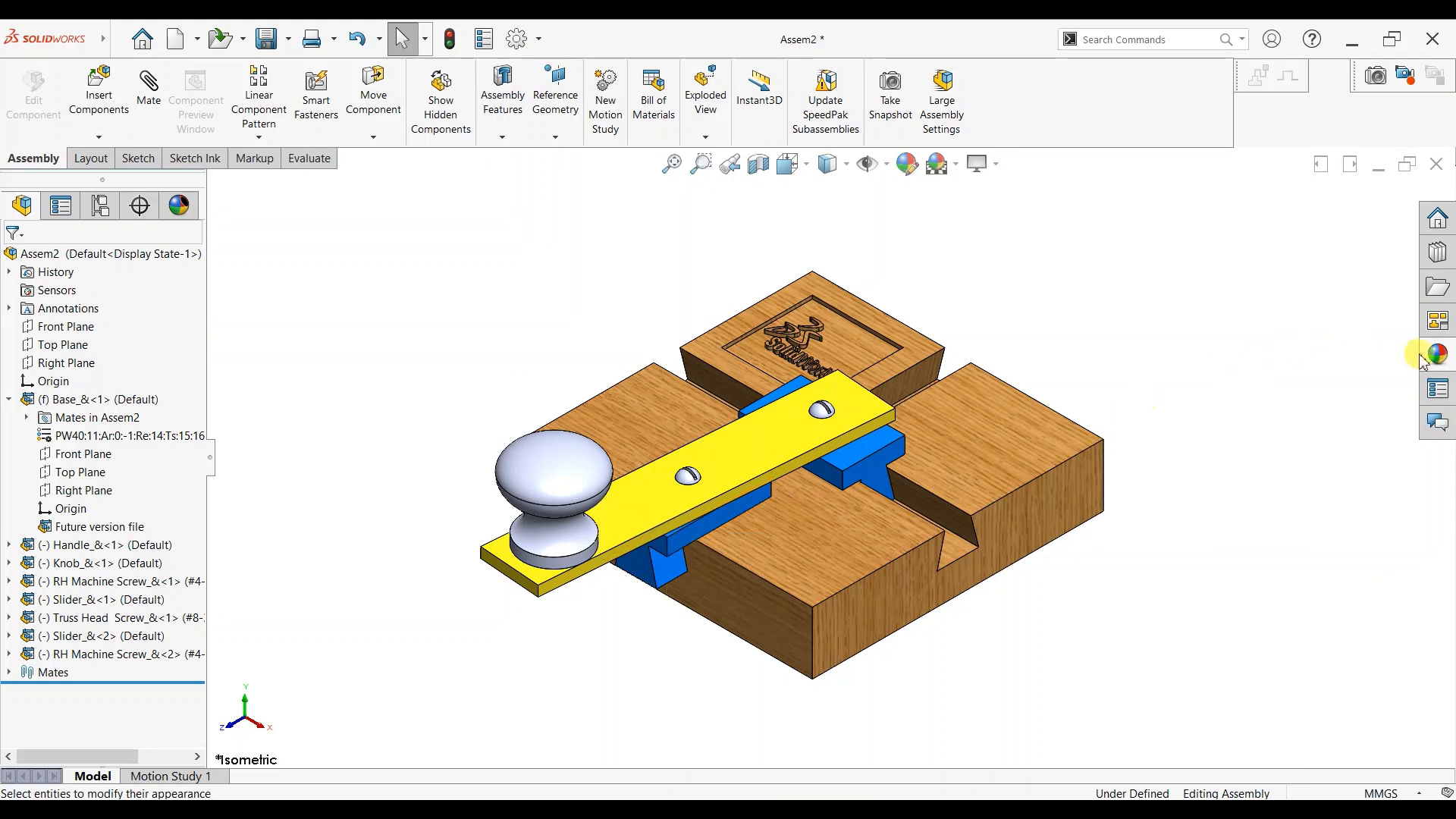
# Apply the dark grey high gloss plastic appearance to the knob part.
pyautogui.click(1425, 358)
pyautogui.scroll(5, 1414, 570)
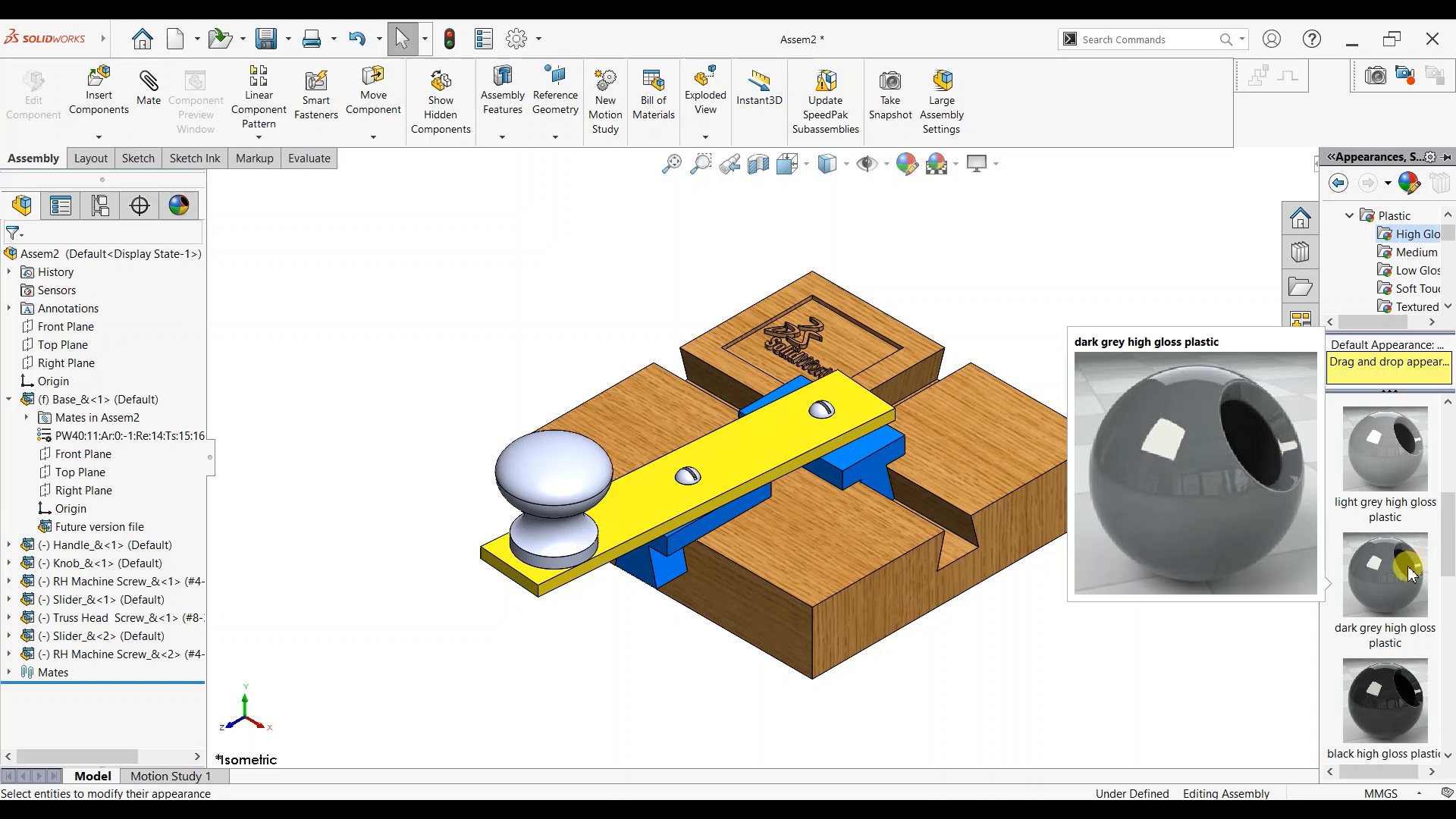
pyautogui.moveTo(1410, 574); pyautogui.dragTo(530, 457)
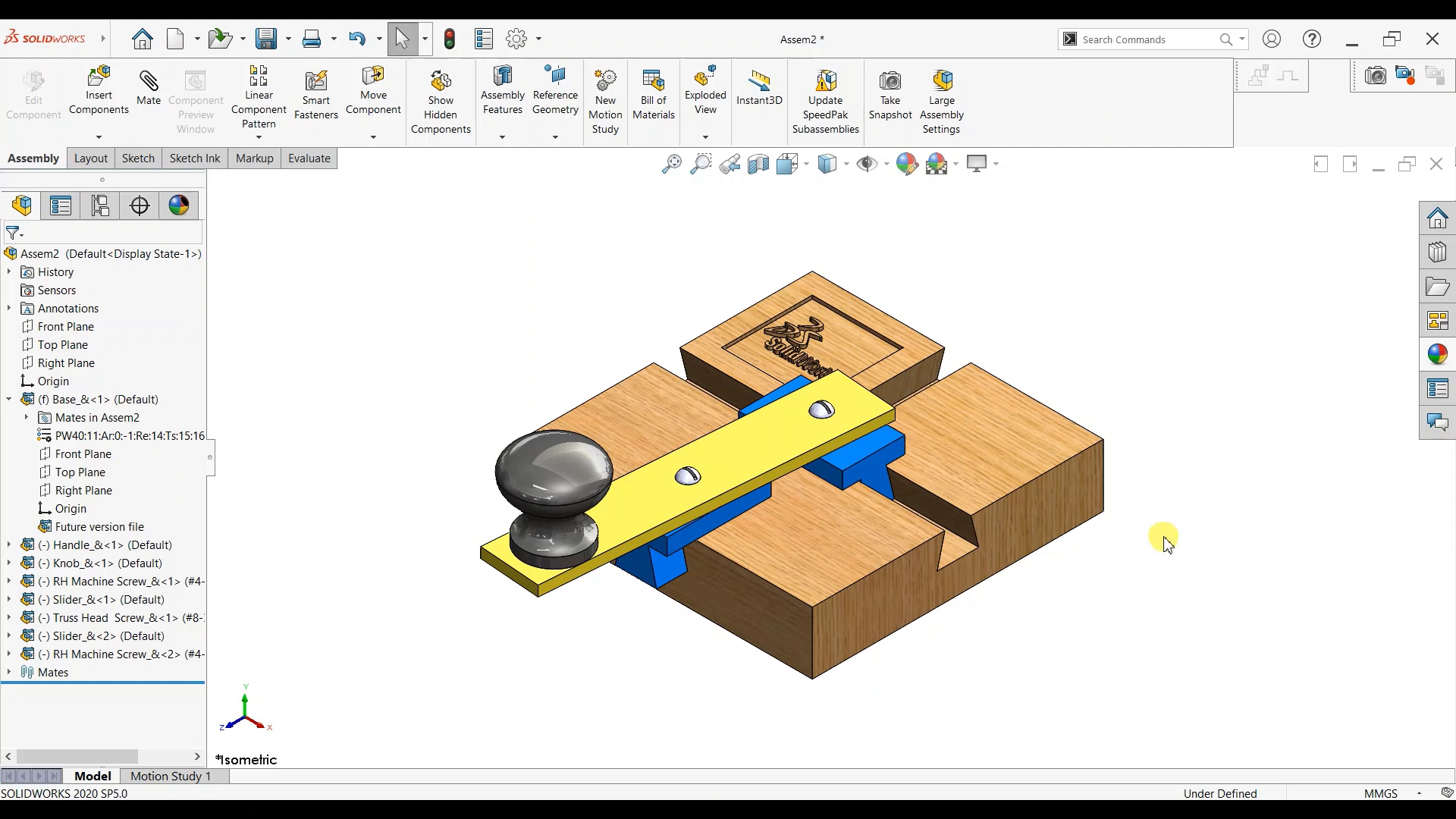
pyautogui.click(1002, 210)
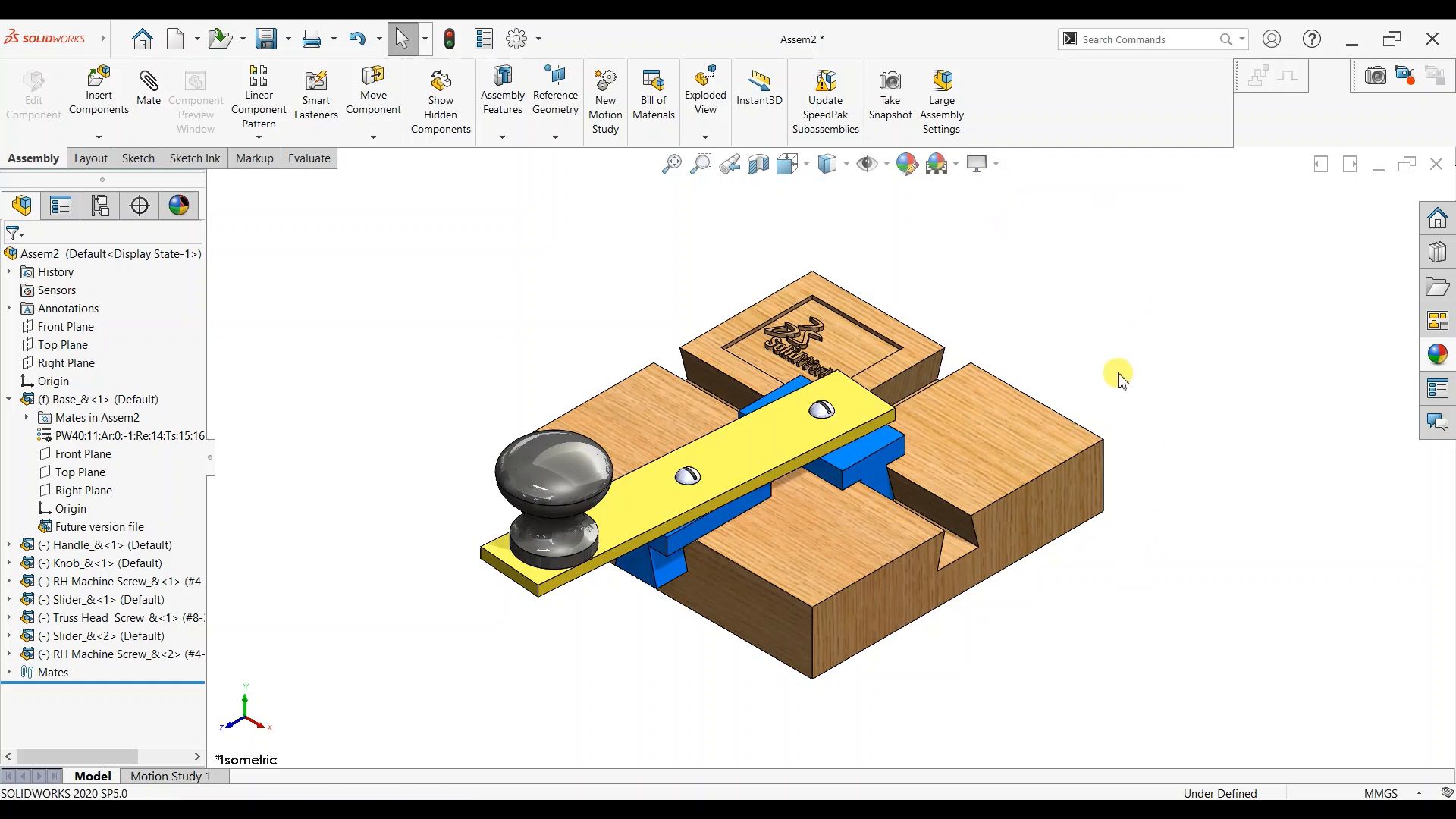
# Swing the handle around to move both sliders along their dovetail slots, and leave it unselected.
pyautogui.moveTo(617, 531); pyautogui.dragTo(373, 367)
pyautogui.press('Escape')
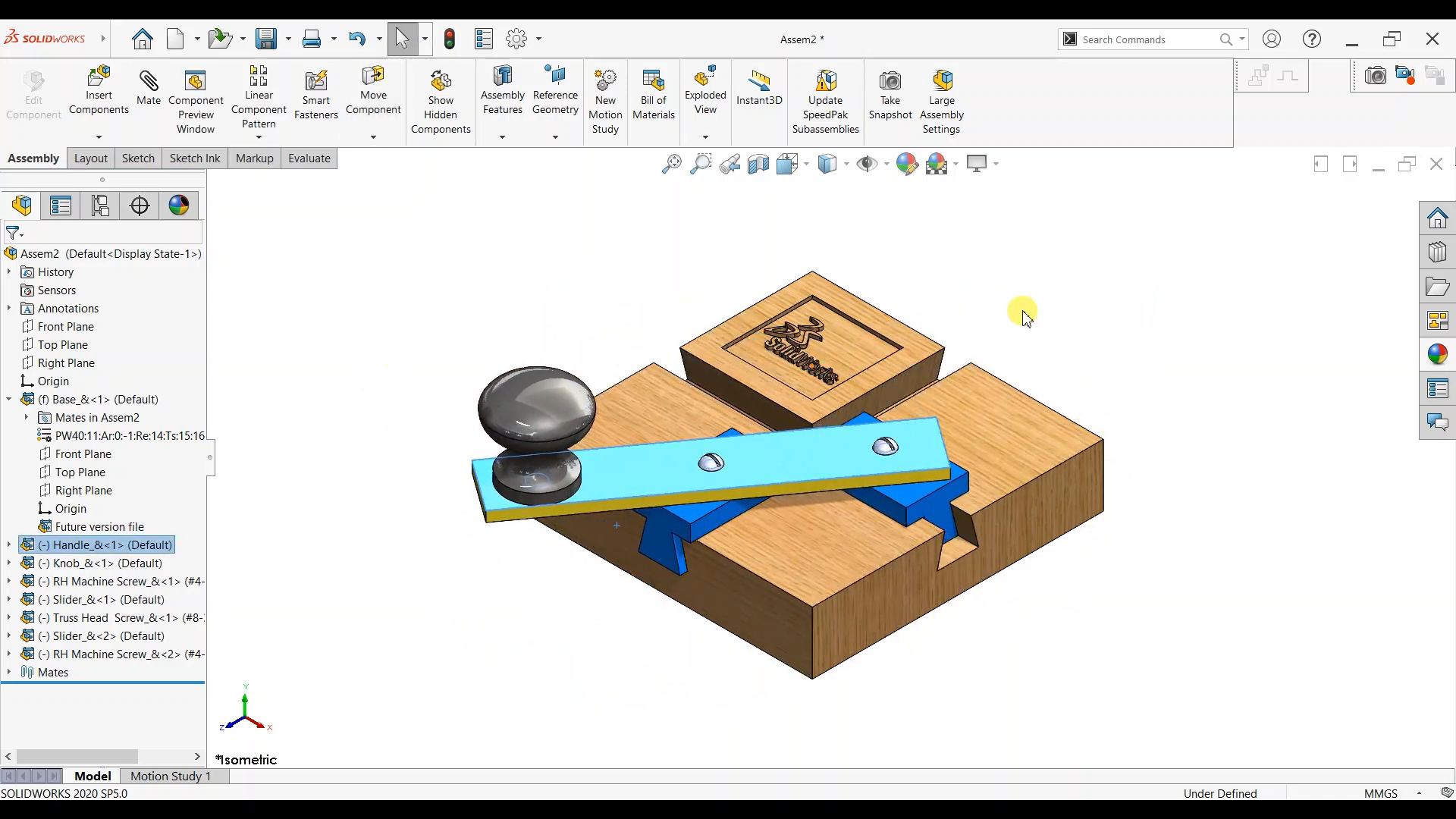
pyautogui.click(1122, 298)
# Open Motion Study 1 and set its animation frame rate to 60 frames per second.
pyautogui.click(186, 775)
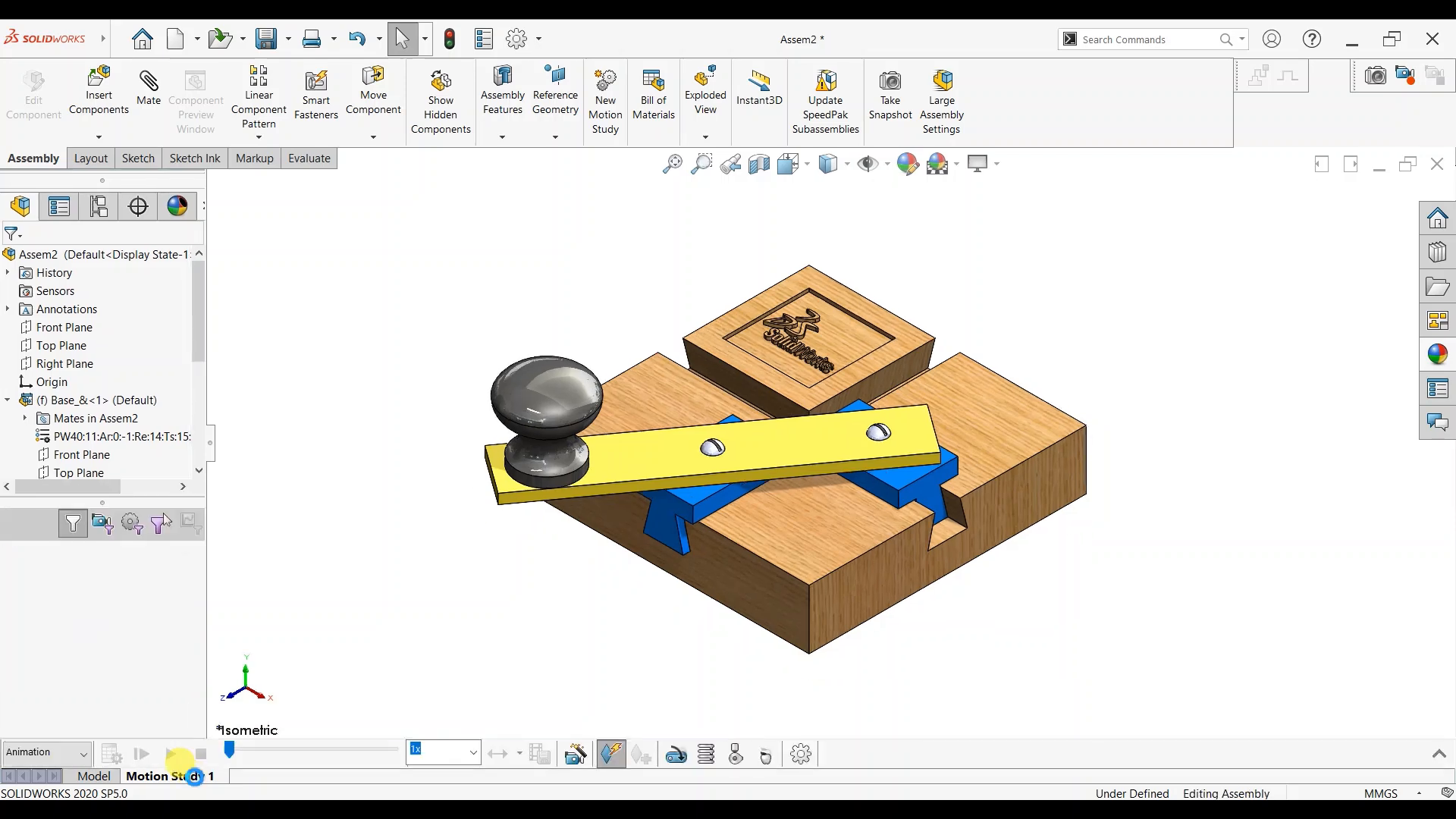
pyautogui.click(798, 755)
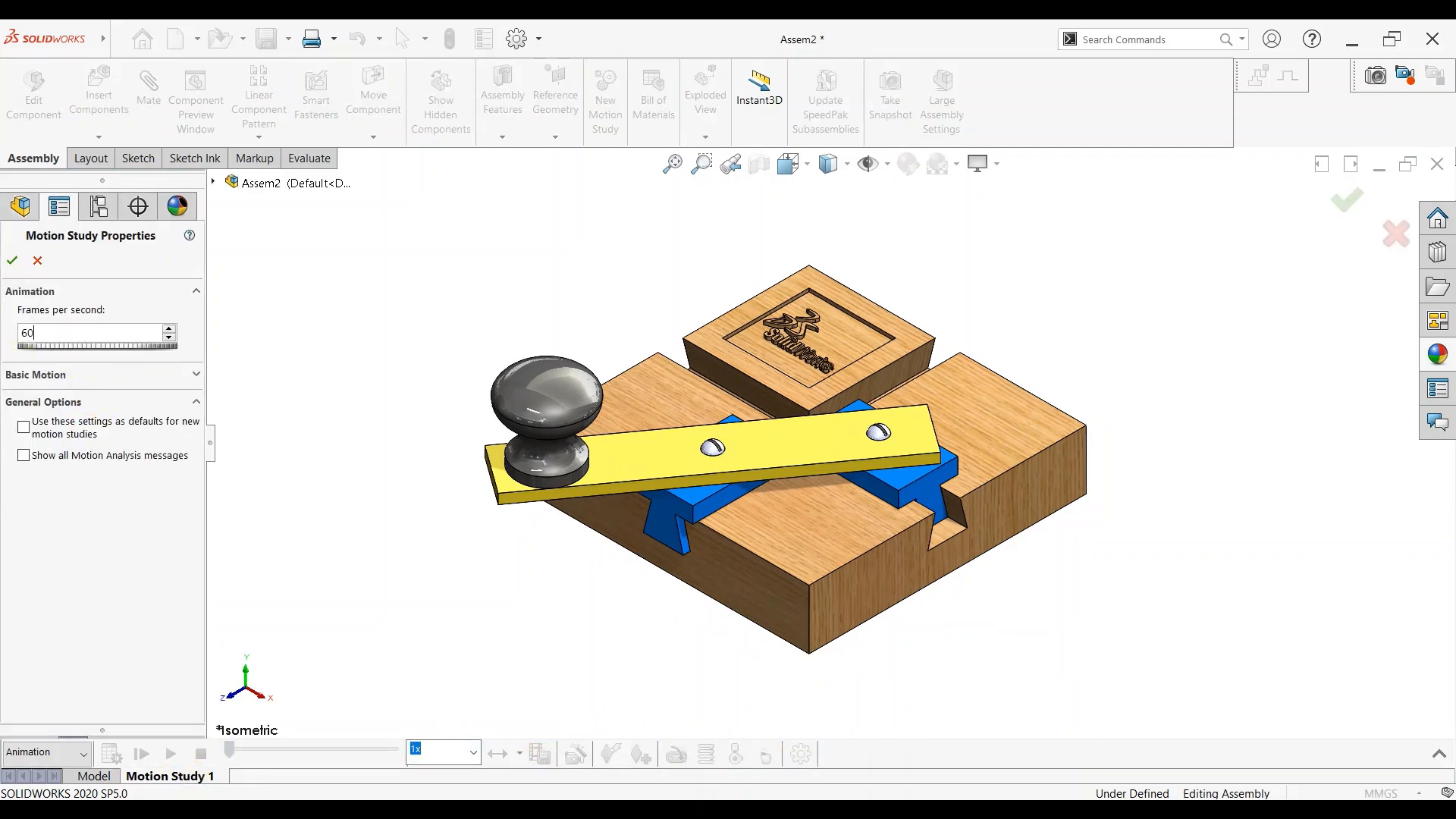
pyautogui.click(12, 260)
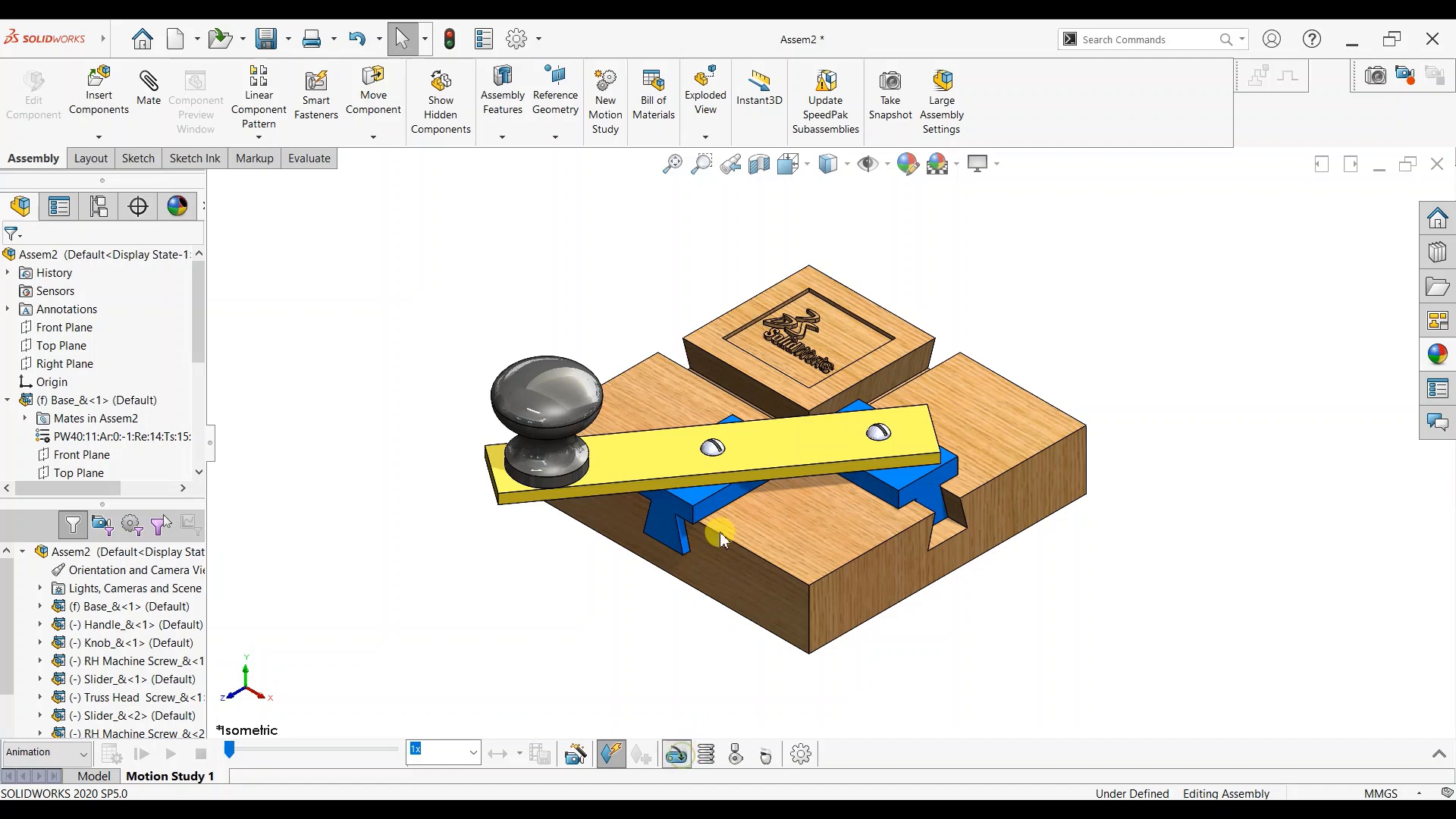
# Add a rotary motor on the handle's top face with reversed direction and a constant speed of 20 RPM.
pyautogui.click(811, 440)
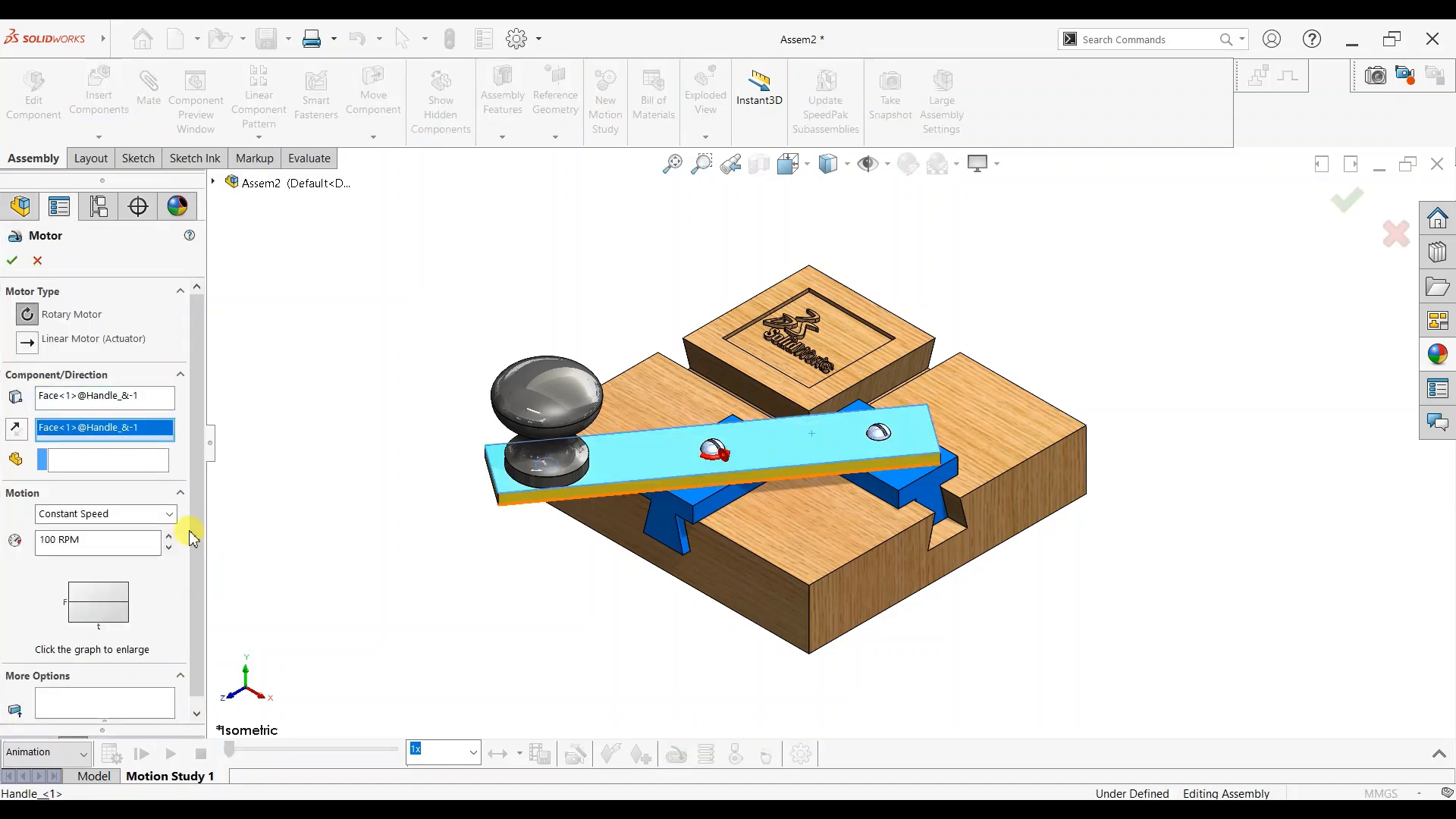
pyautogui.click(16, 429)
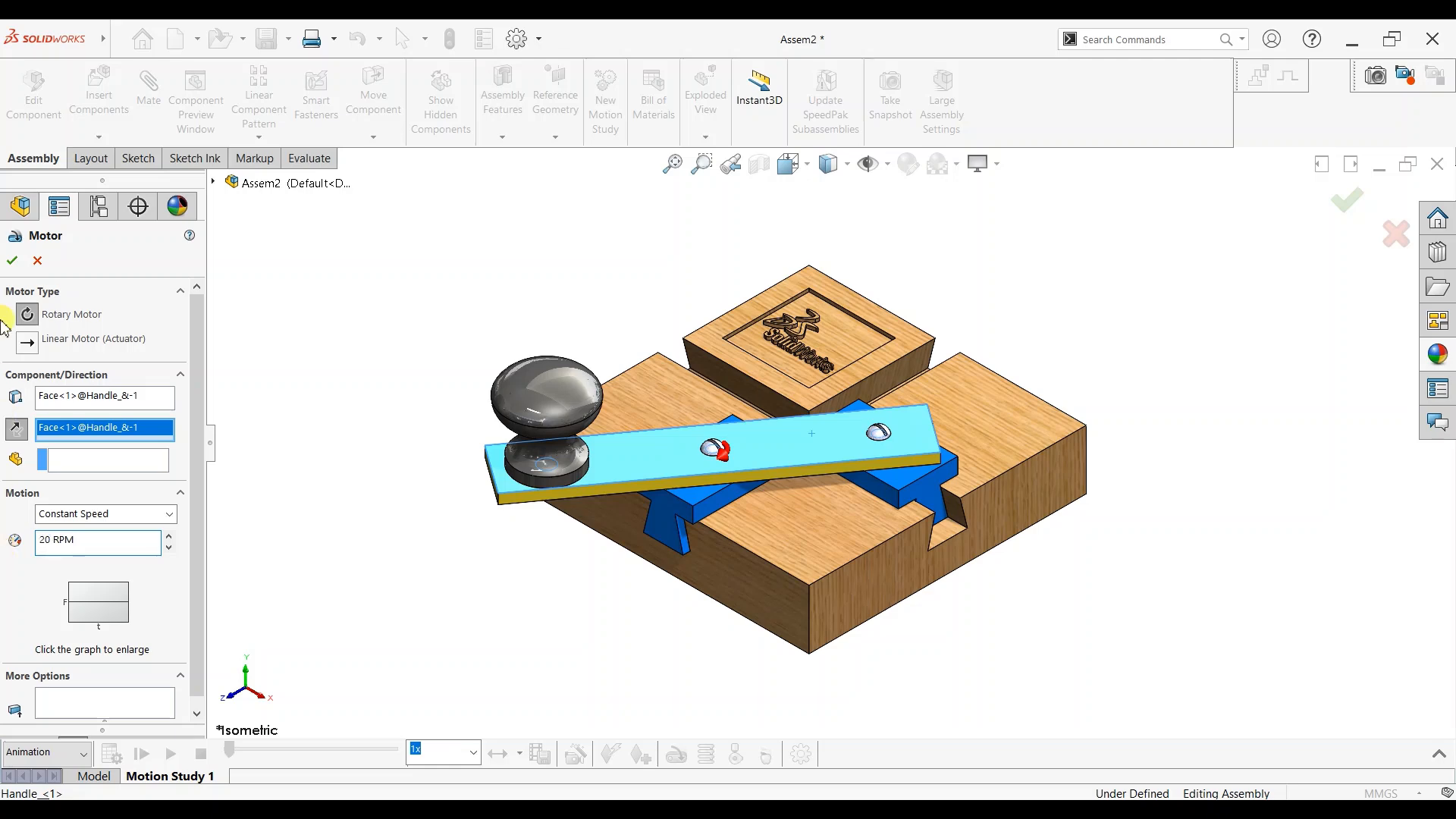
pyautogui.click(10, 260)
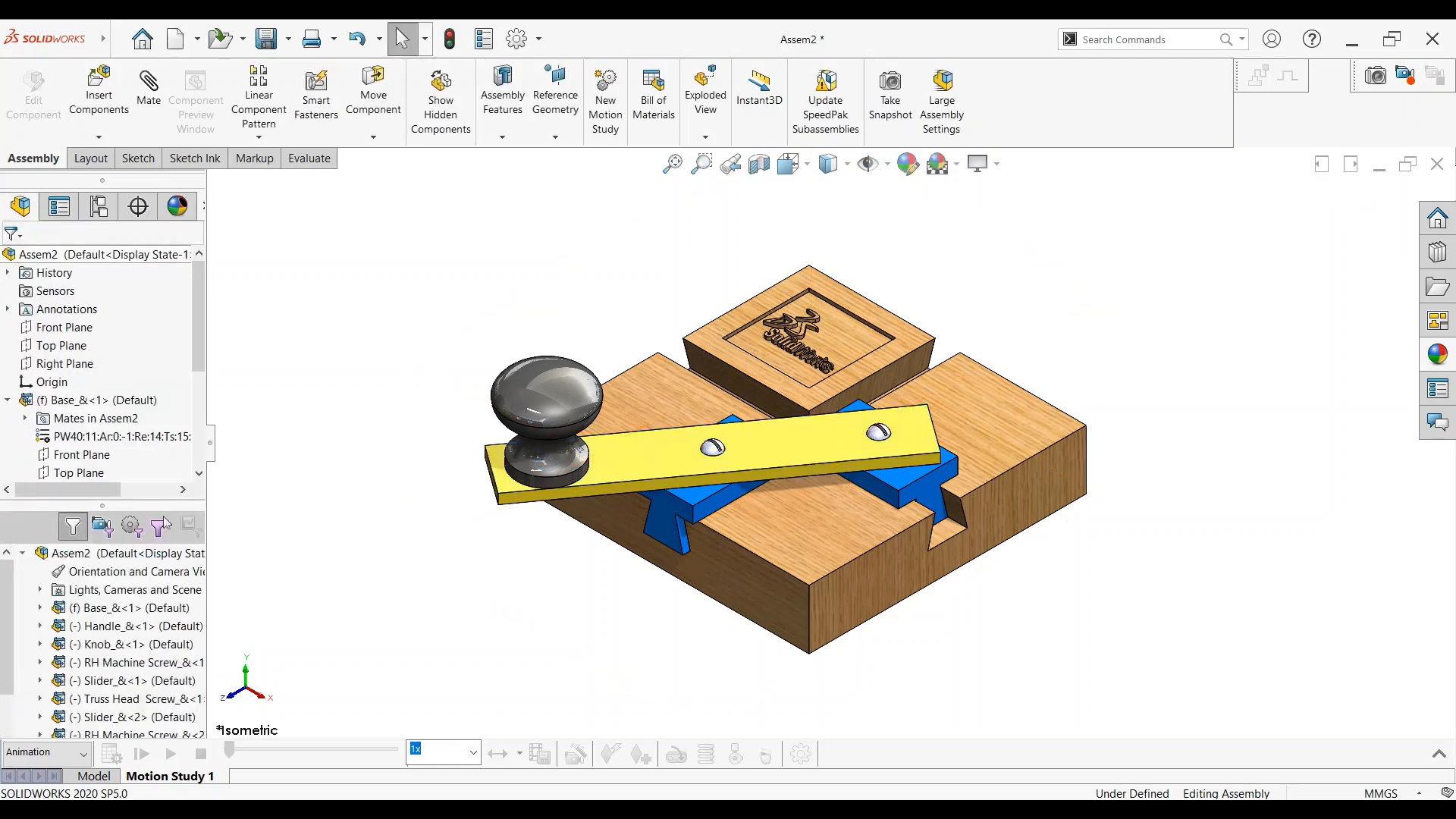
# Extend the motion study's duration to 6 seconds and calculate the study.
pyautogui.click(1440, 753)
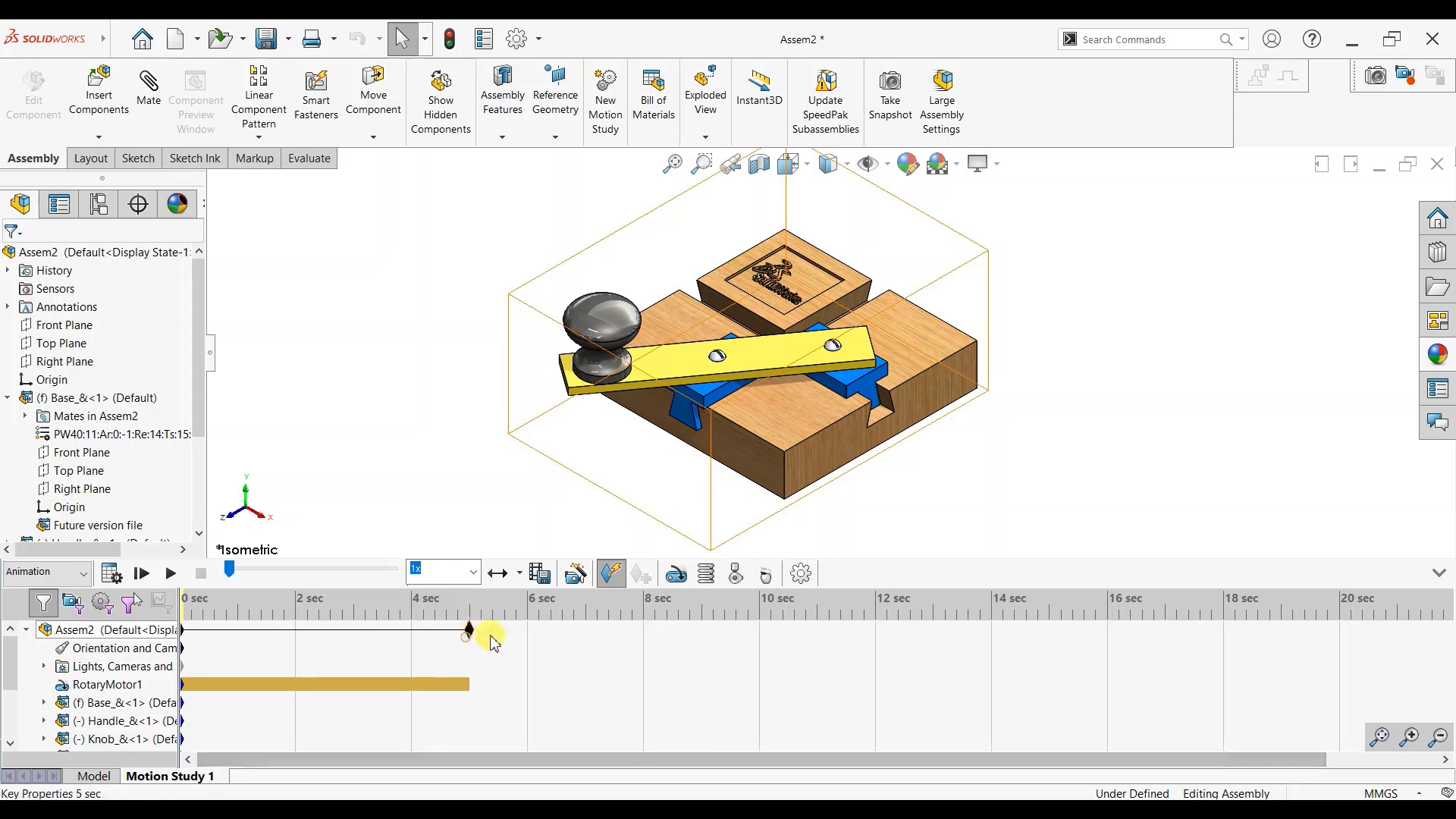
pyautogui.moveTo(470, 632); pyautogui.dragTo(527, 637)
pyautogui.click(1437, 573)
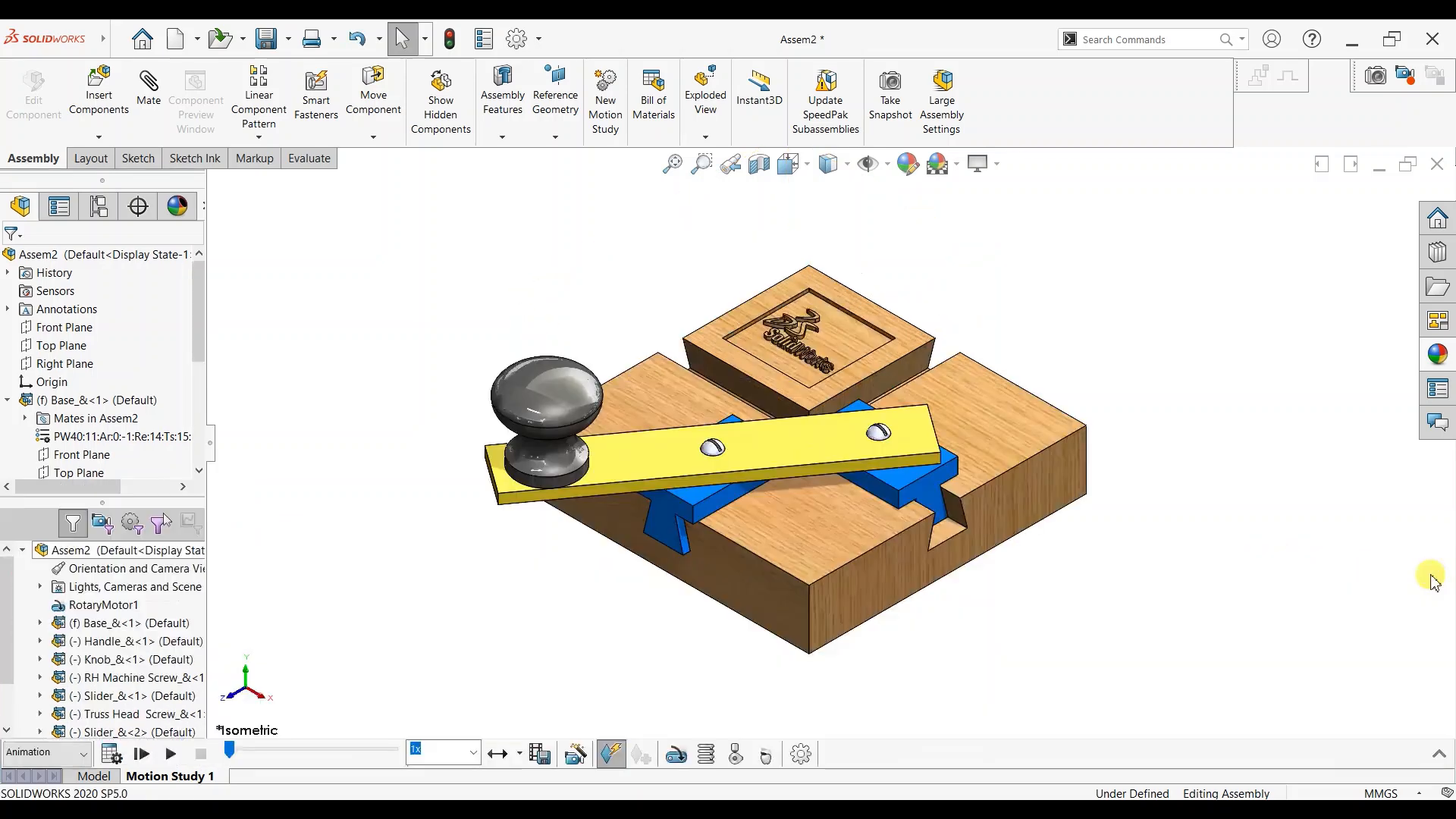
pyautogui.click(110, 753)
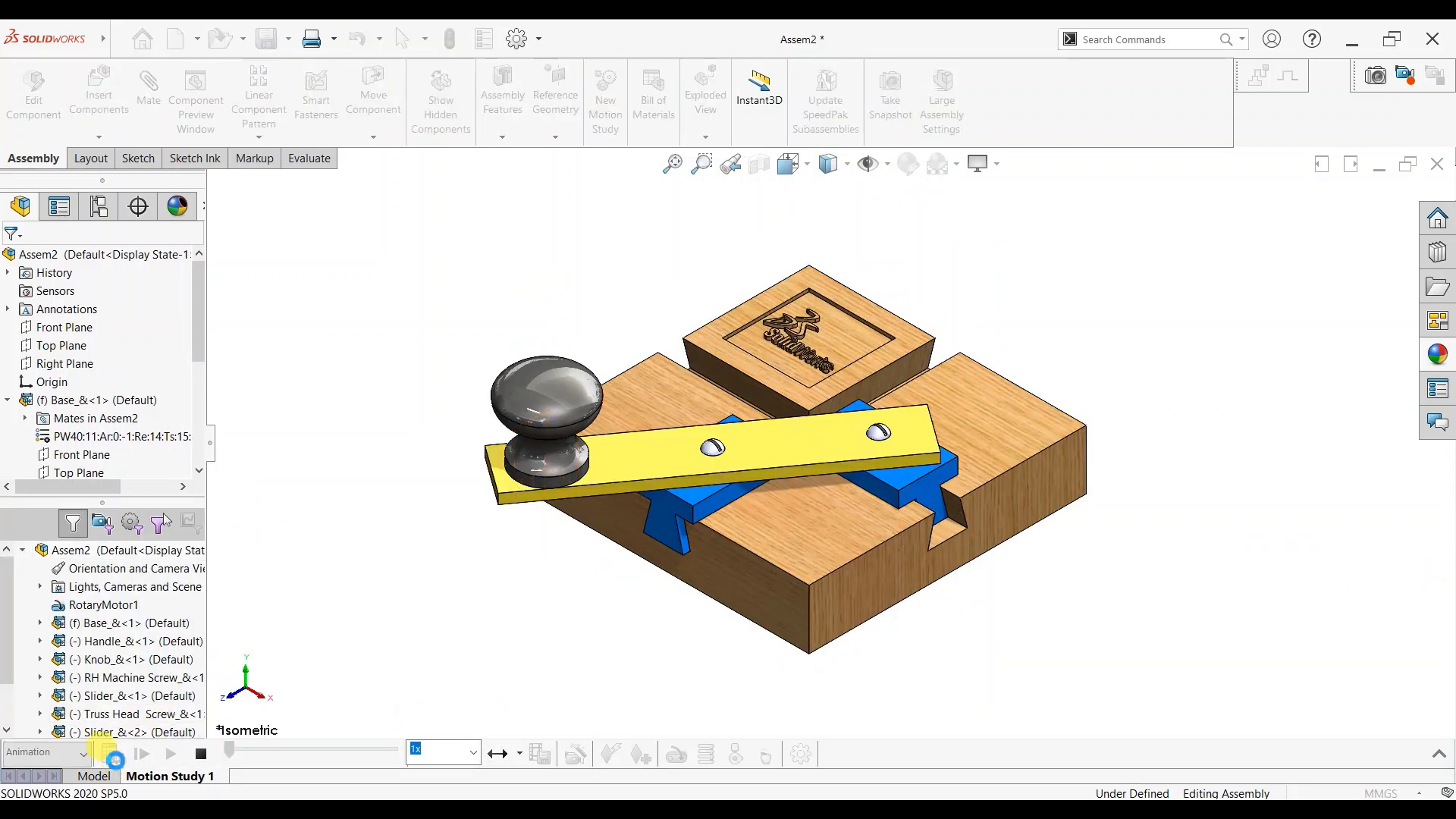